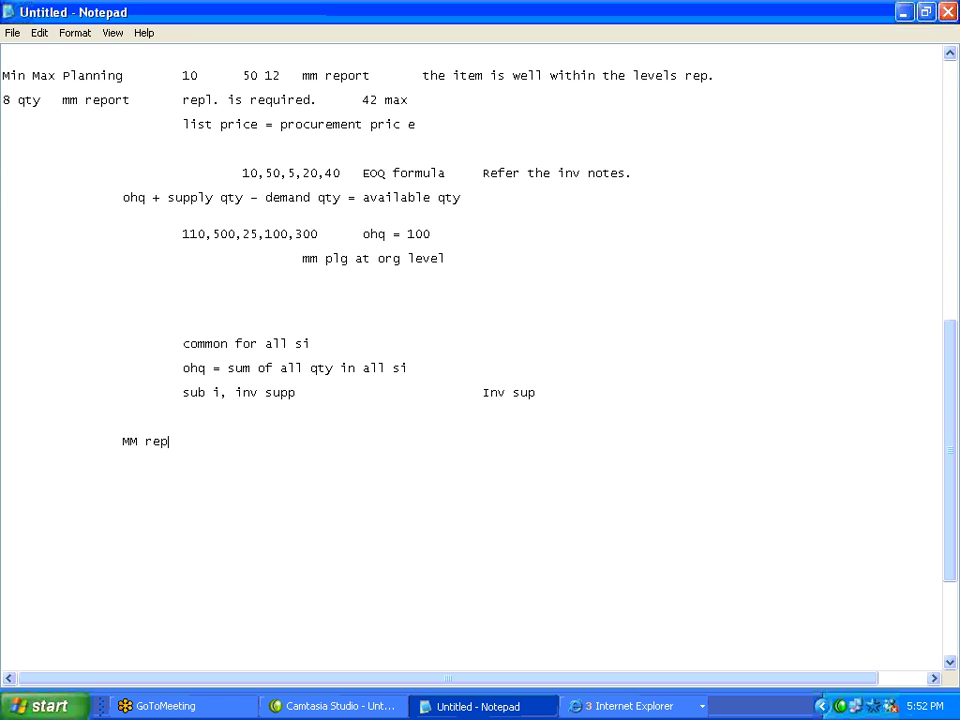
Complete the note line "MM replinishment" and add an indented line "Re-Order Point replenishment" directly beneath it.
{"action": "type", "text": "inishment"}
{"action": "key", "text": "Return"}
{"action": "key", "text": "Tab"}
{"action": "key", "text": "Tab"}
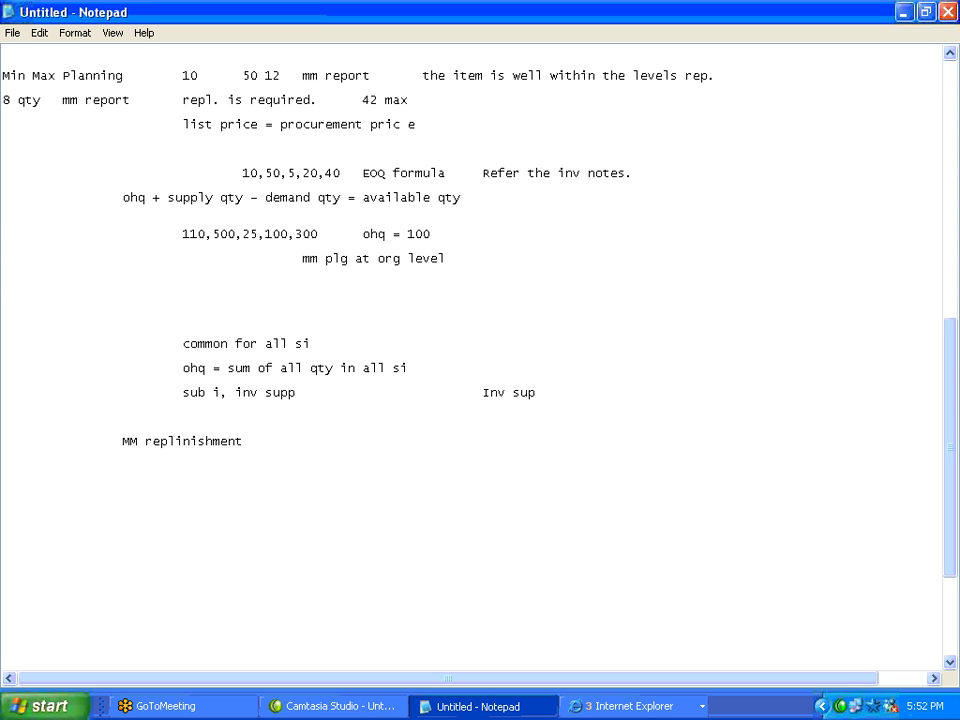
{"action": "type", "text": "Re-Order Point rep"}
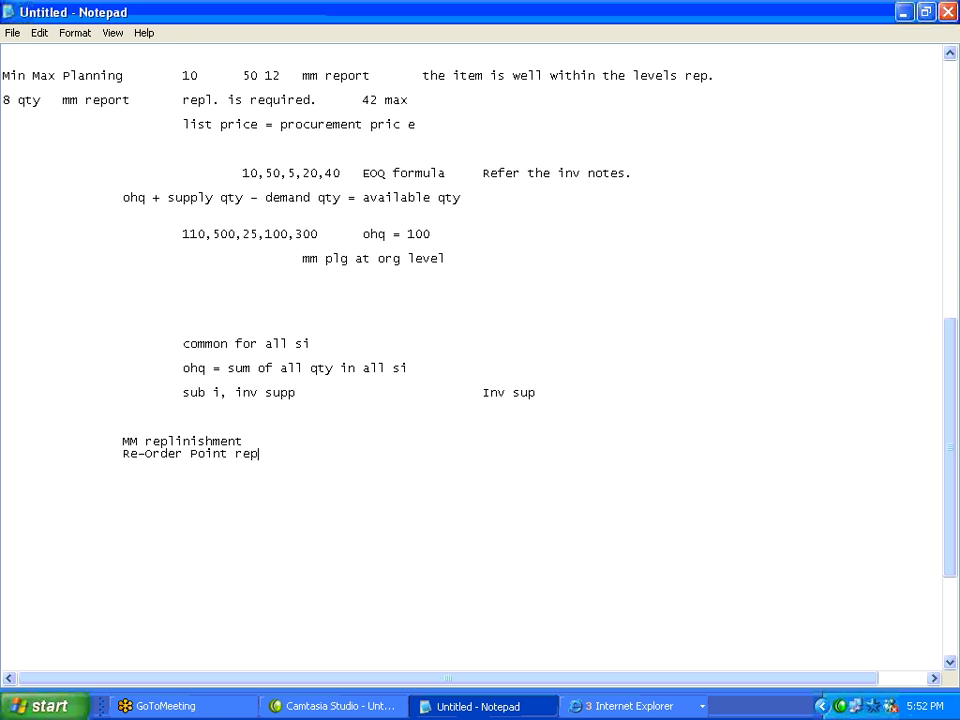
{"action": "type", "text": "lenishment"}
Append "- Raw materials" to the MM replinishment line and "- Finished goods" to the Re-Order Point replenishment line.
{"action": "key", "text": "Up"}
{"action": "type", "text": "- Raw material"}
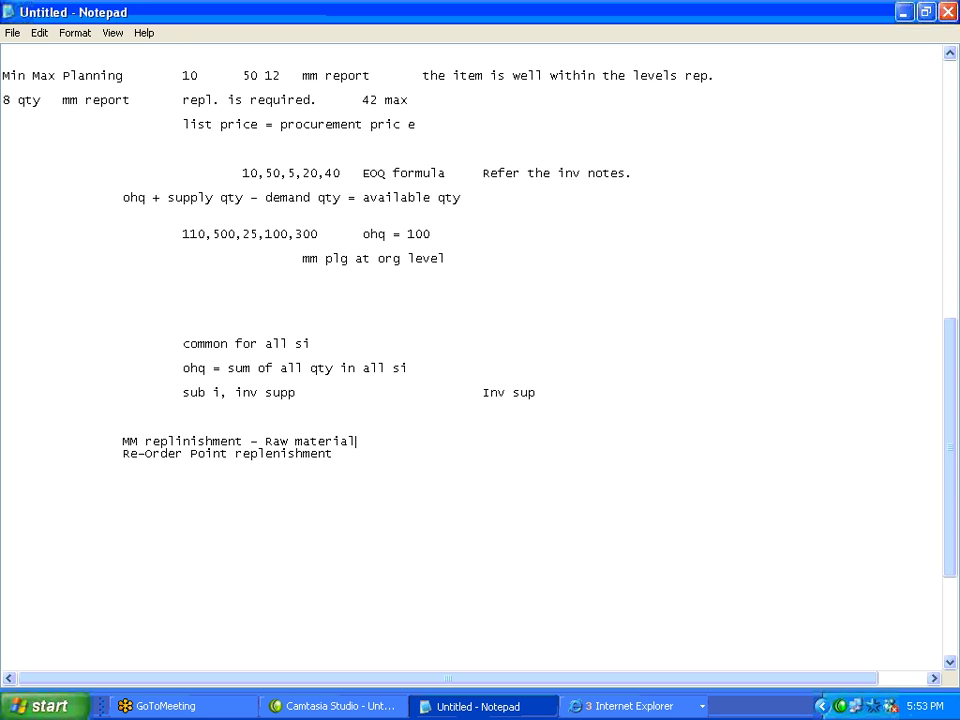
{"action": "type", "text": "s"}
{"action": "key", "text": "Down"}
{"action": "type", "text": "- Finished goods"}
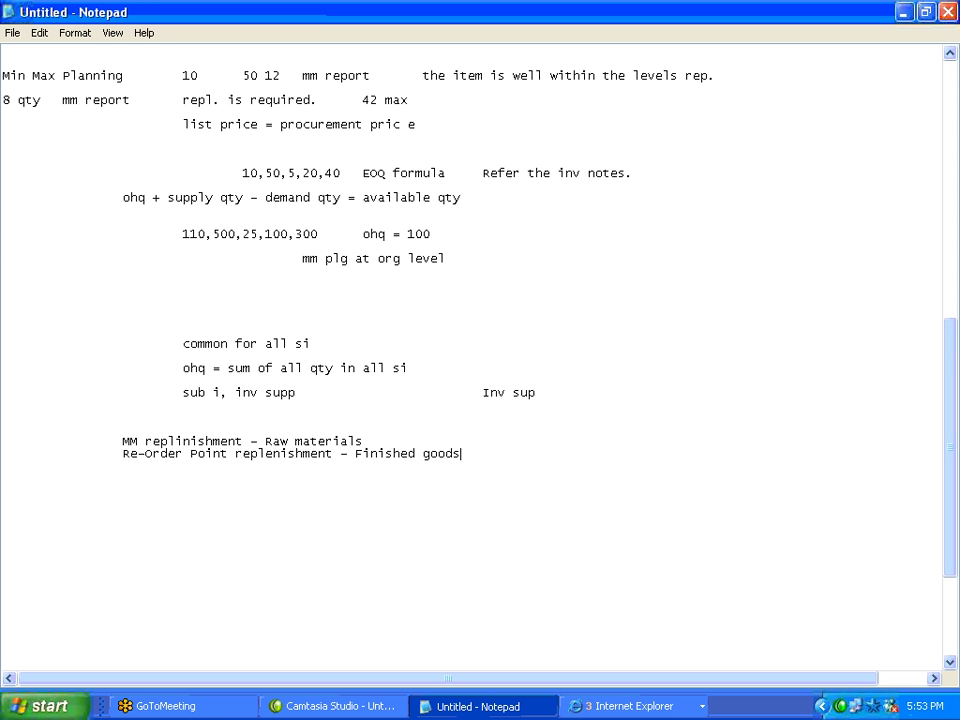
Leave a blank line and add the unindented note "MRP modules plays a vital role.".
{"action": "key", "text": "Return"}
{"action": "key", "text": "Return"}
{"action": "type", "text": "MRP modules"}
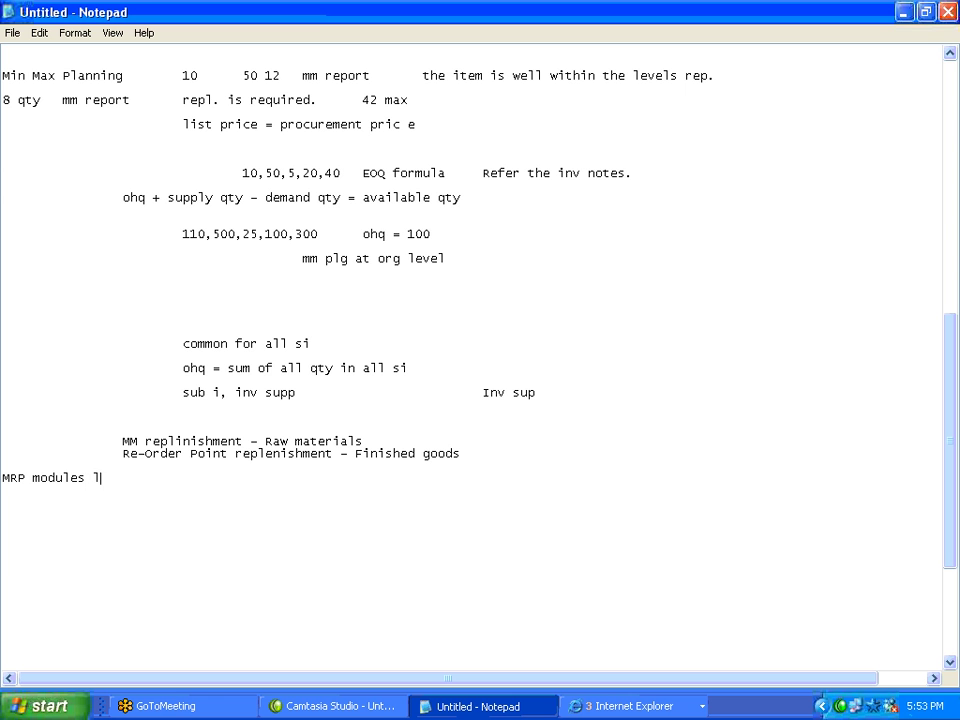
{"action": "type", "text": " plays a vital role"}
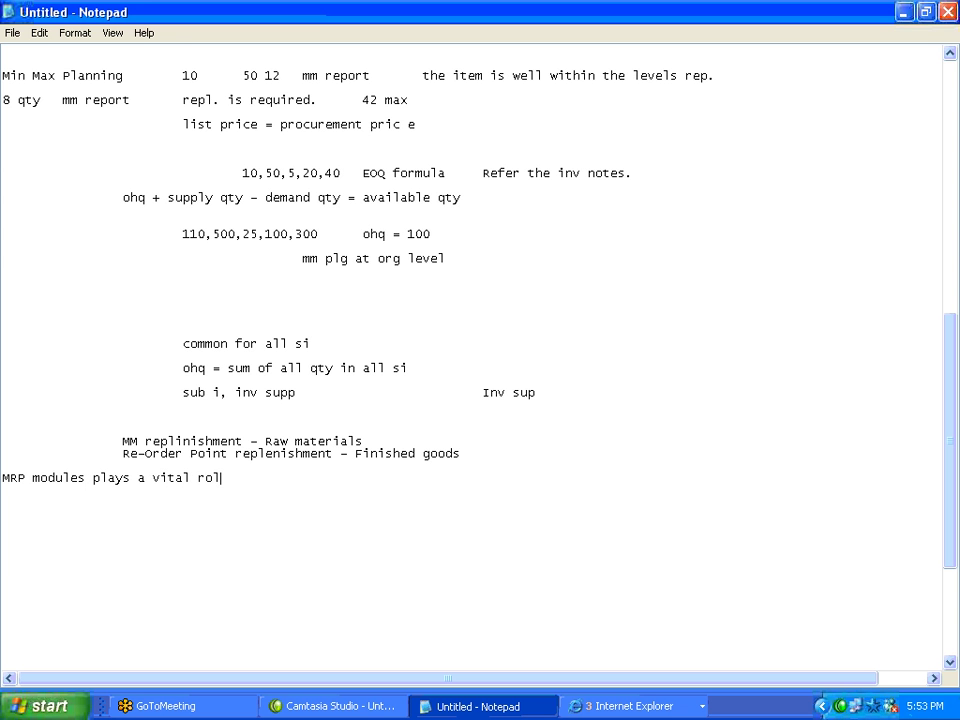
{"action": "type", "text": "."}
Add the indented note "MRP planned." below the sentence about MRP modules.
{"action": "key", "text": "Return"}
{"action": "key", "text": "Tab"}
{"action": "key", "text": "Tab"}
{"action": "type", "text": "MRP plann"}
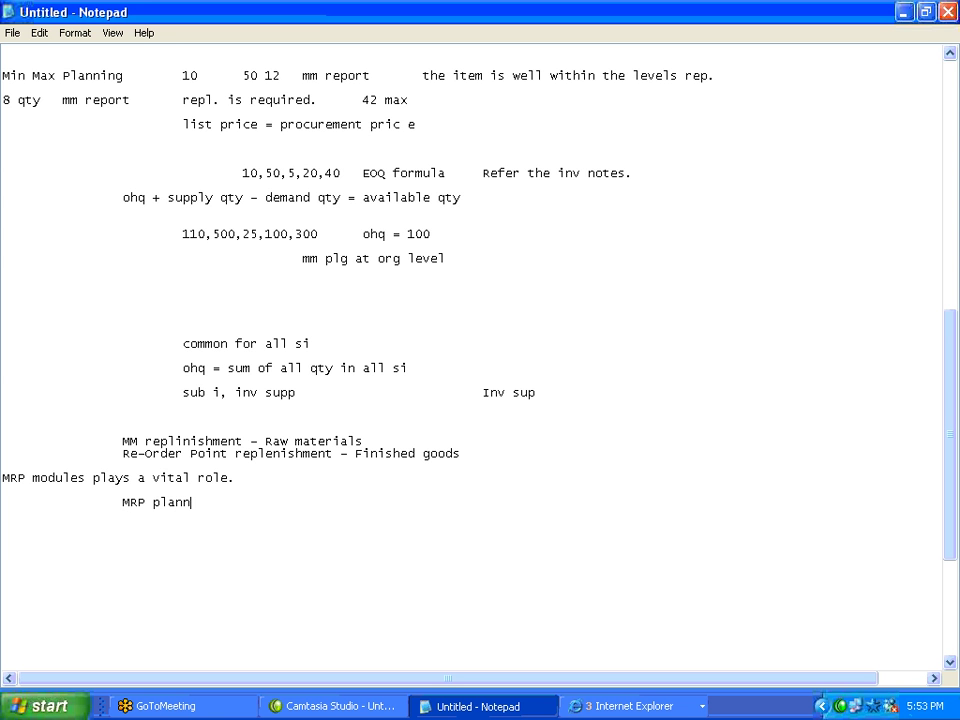
{"action": "type", "text": "ed."}
Add the indented note "Forecast is the vital input for planning your FG sub inventory." below the MRP planned line.
{"action": "key", "text": "Return"}
{"action": "key", "text": "Tab"}
{"action": "type", "text": "Forecast is"}
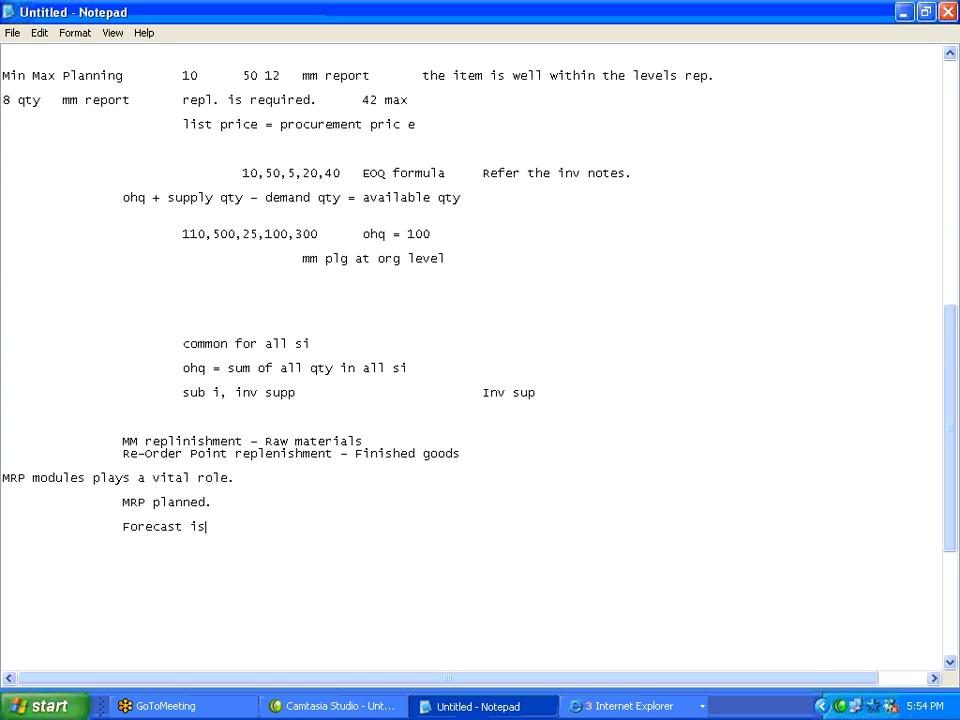
{"action": "type", "text": " the vital input for "}
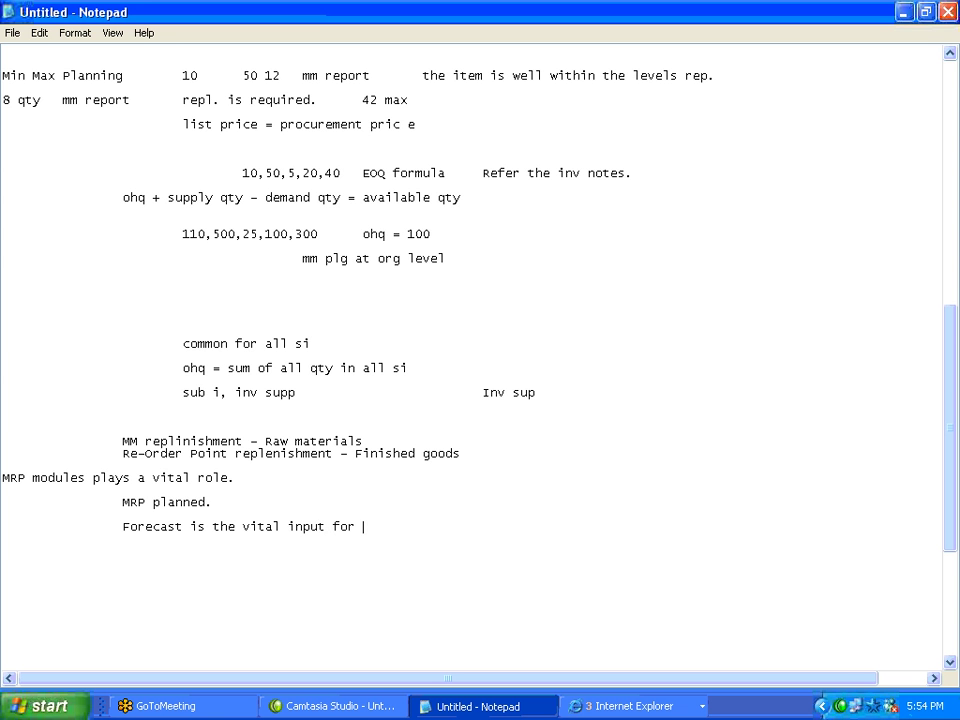
{"action": "type", "text": "planning your FG sub inve"}
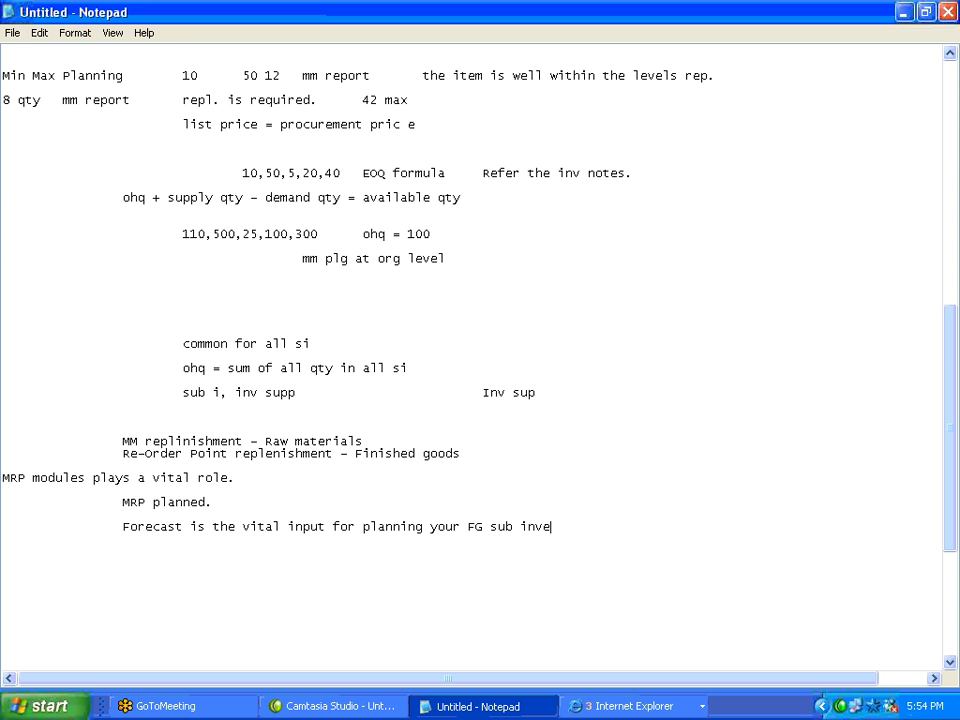
{"action": "type", "text": "ntory."}
Add the indented note "mktg dept. will give a forecast." below the sentence about the forecast input.
{"action": "key", "text": "Return"}
{"action": "key", "text": "Tab"}
{"action": "key", "text": "Tab"}
{"action": "key", "text": "Tab"}
{"action": "type", "text": "ma"}
{"action": "key", "text": "BackSpace"}
{"action": "type", "text": "ktg depart"}
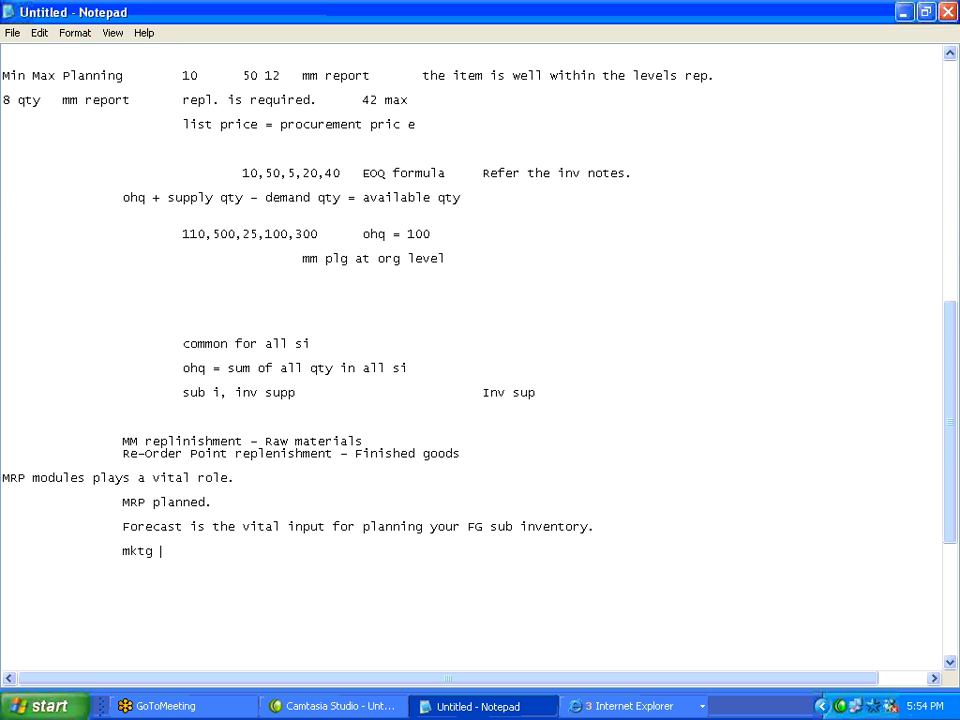
{"action": "key", "text": "BackSpace"}
{"action": "key", "text": "BackSpace"}
{"action": "key", "text": "BackSpace"}
{"action": "type", "text": "t. will gio"}
{"action": "key", "text": "BackSpace"}
{"action": "type", "text": "ve a fore"}
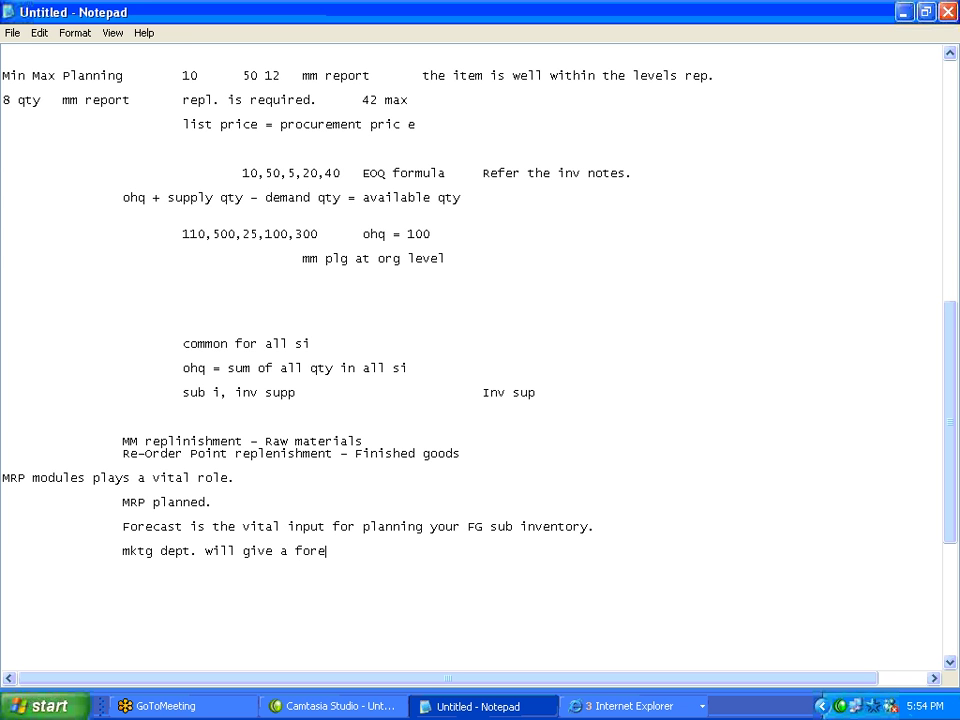
{"action": "type", "text": "cast."}
Switch to Oracle Applications and change the MRP organization to 502 (ch_inv2).
{"action": "left_click", "coordinate": [901, 12]}
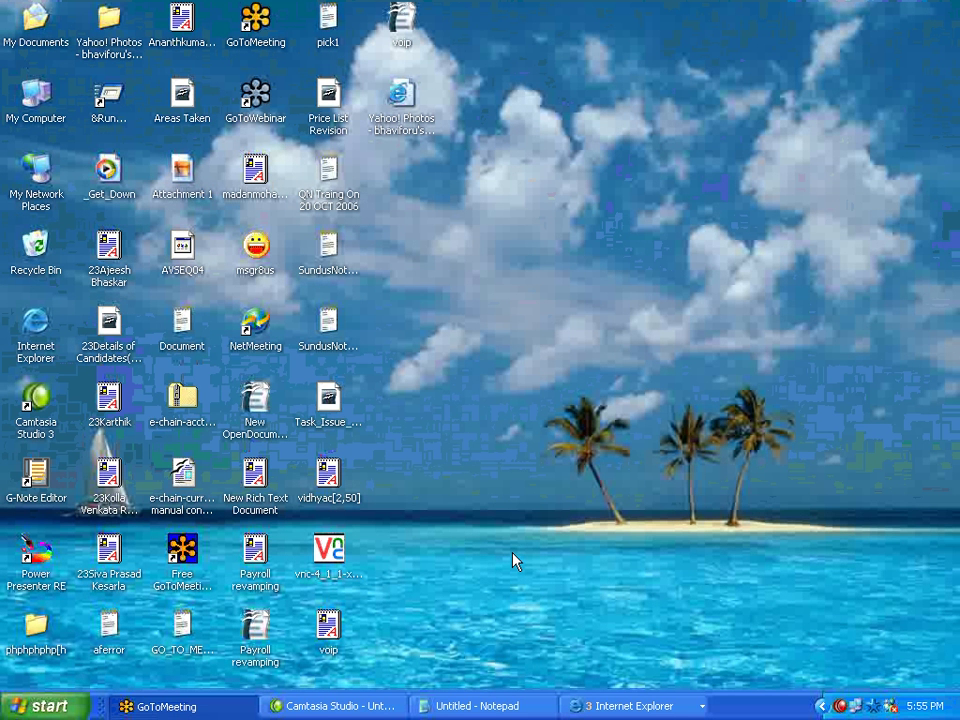
{"action": "left_click", "coordinate": [615, 712]}
{"action": "left_click", "coordinate": [615, 632]}
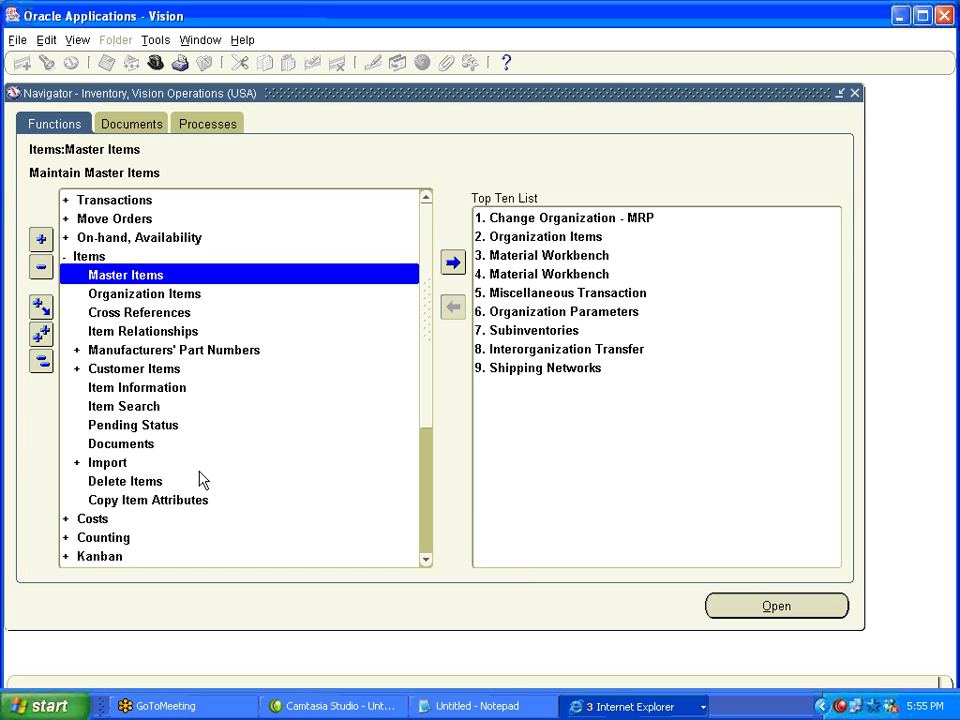
{"action": "double_click", "coordinate": [499, 218]}
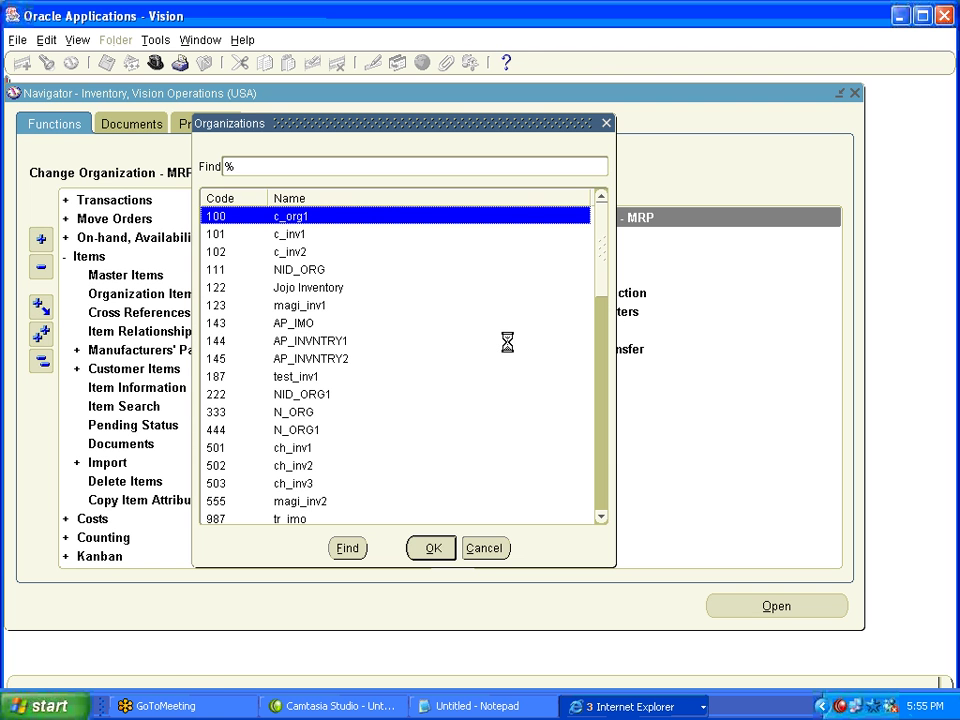
{"action": "type", "text": "50"}
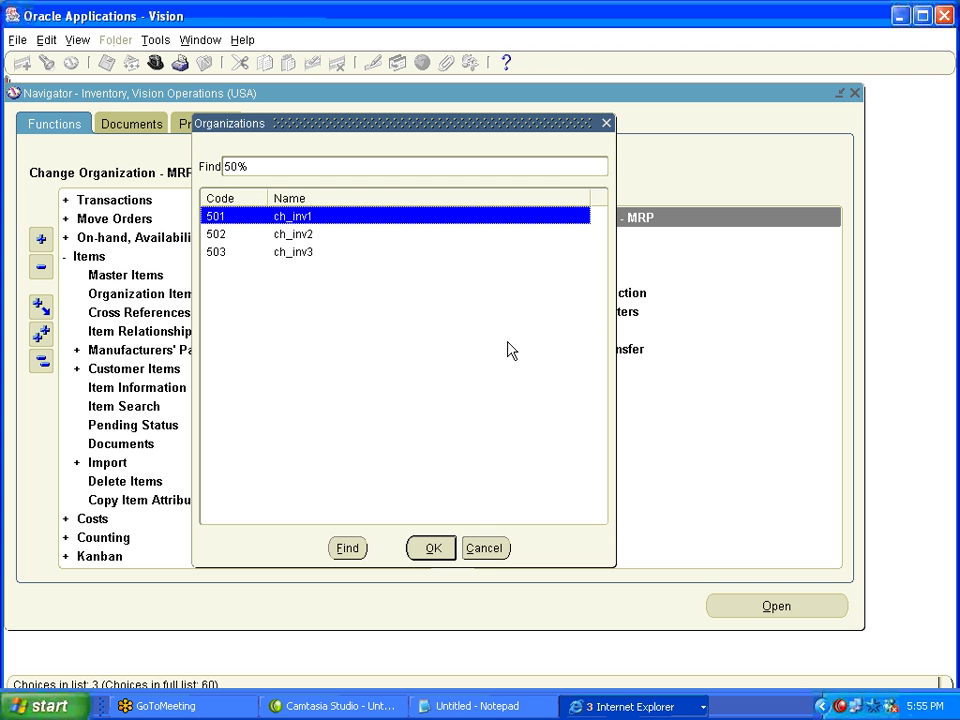
{"action": "key", "text": "Down"}
{"action": "key", "text": "Return"}
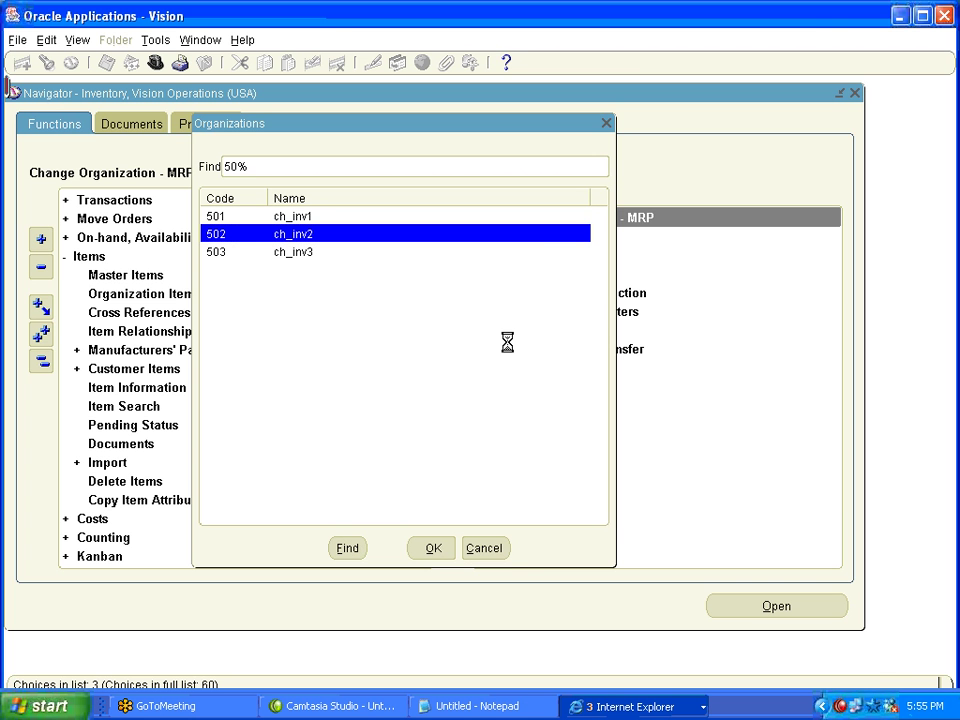
Try to open the forecast Sets form from the Inventory Planning functions.
{"action": "left_click", "coordinate": [41, 362]}
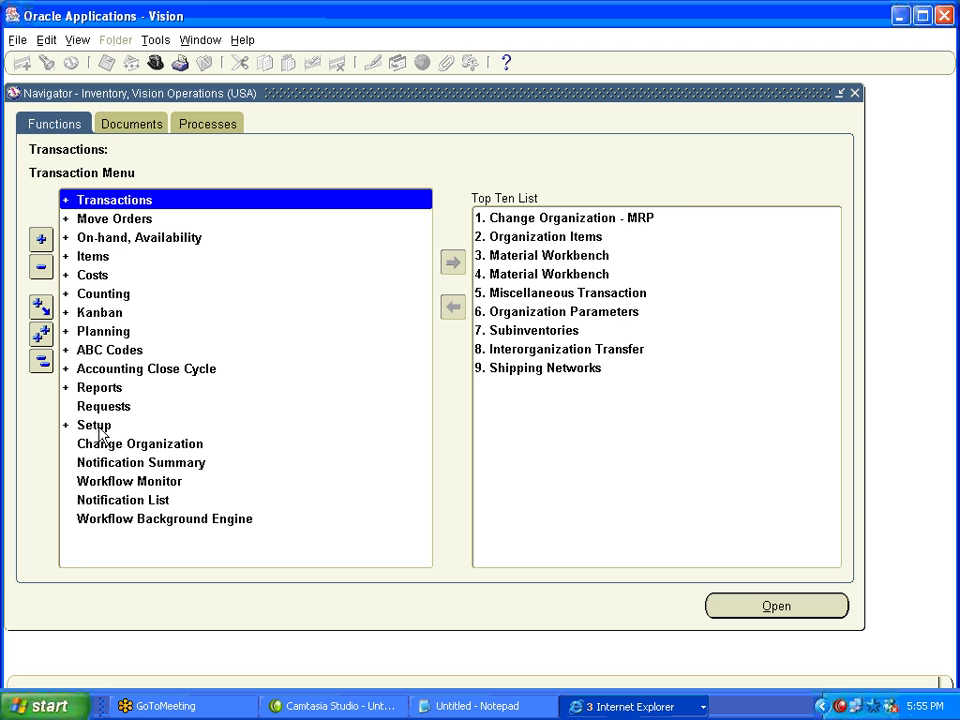
{"action": "left_click", "coordinate": [120, 331]}
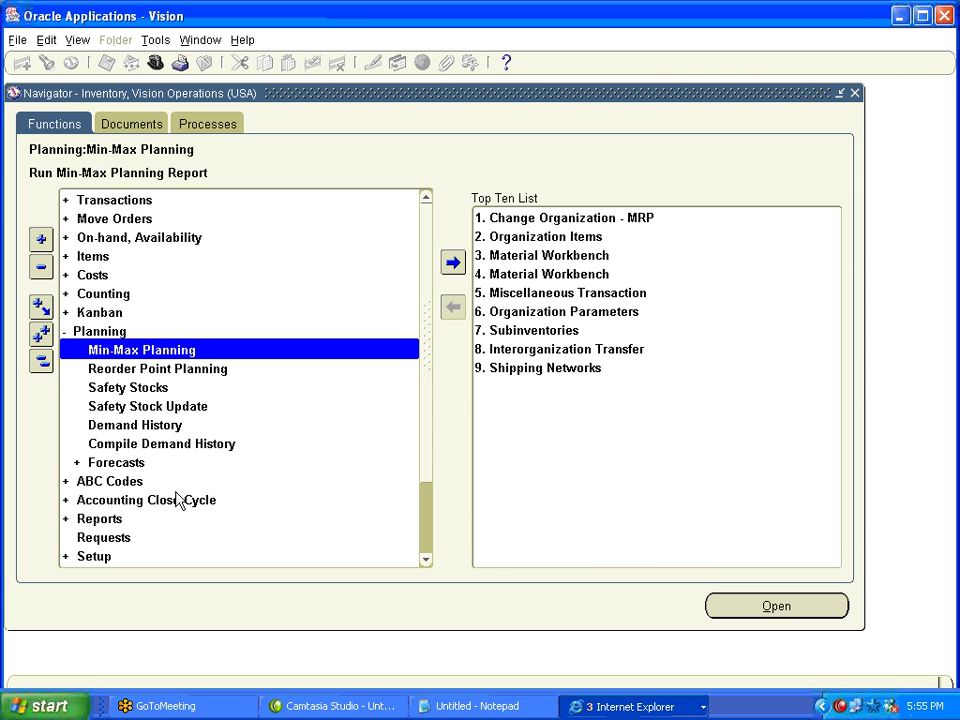
{"action": "left_click", "coordinate": [163, 463]}
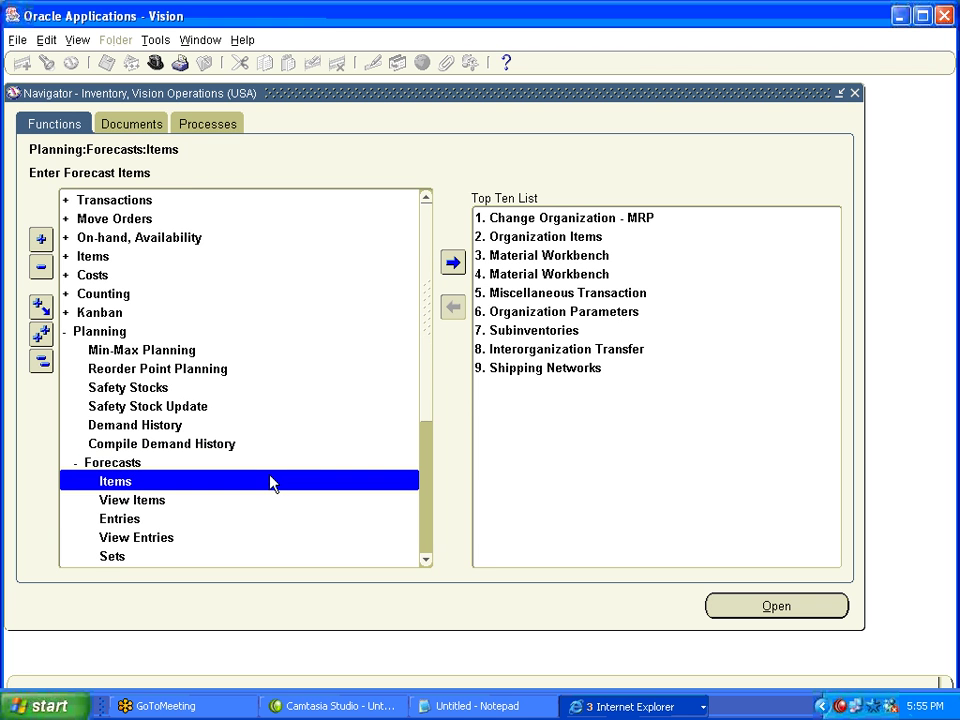
{"action": "scroll", "coordinate": [420, 370], "scroll_direction": "down", "scroll_amount": 2}
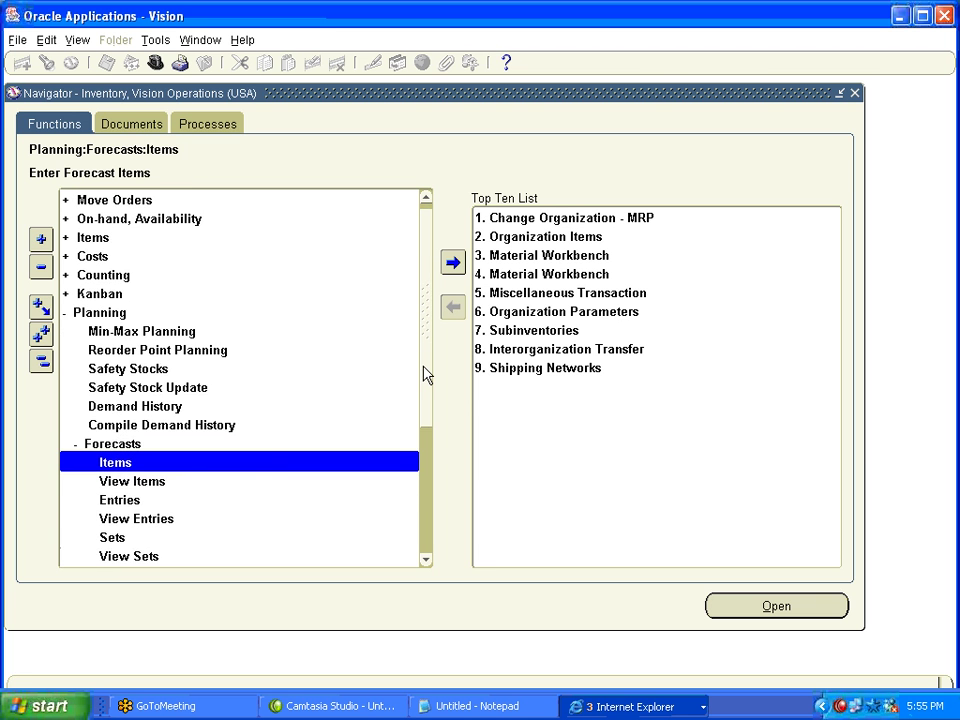
{"action": "left_click", "coordinate": [125, 483]}
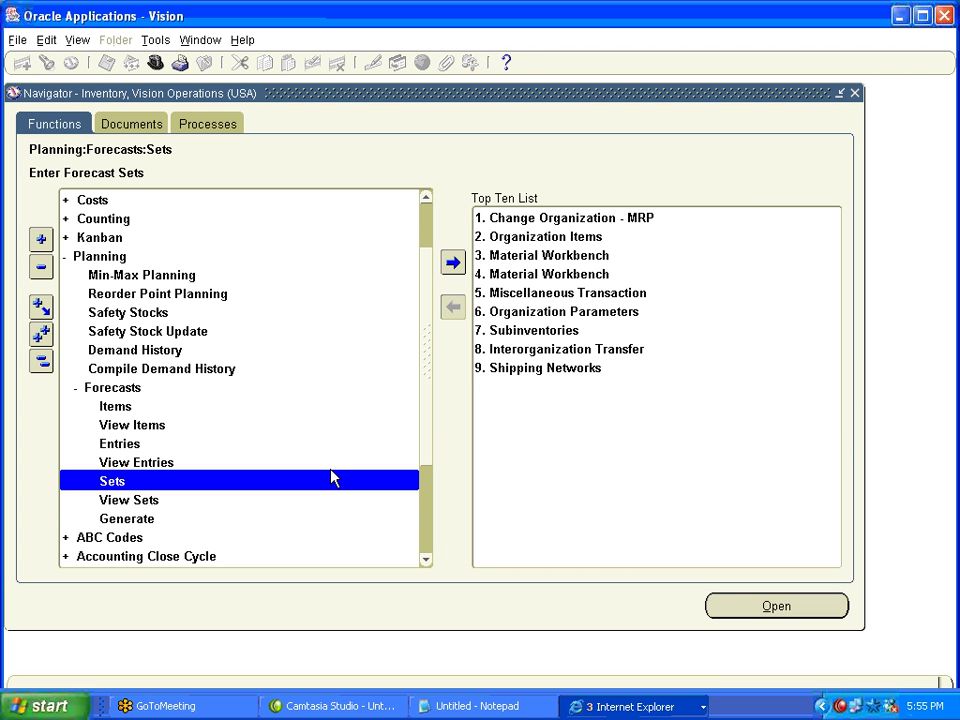
{"action": "double_click", "coordinate": [332, 479]}
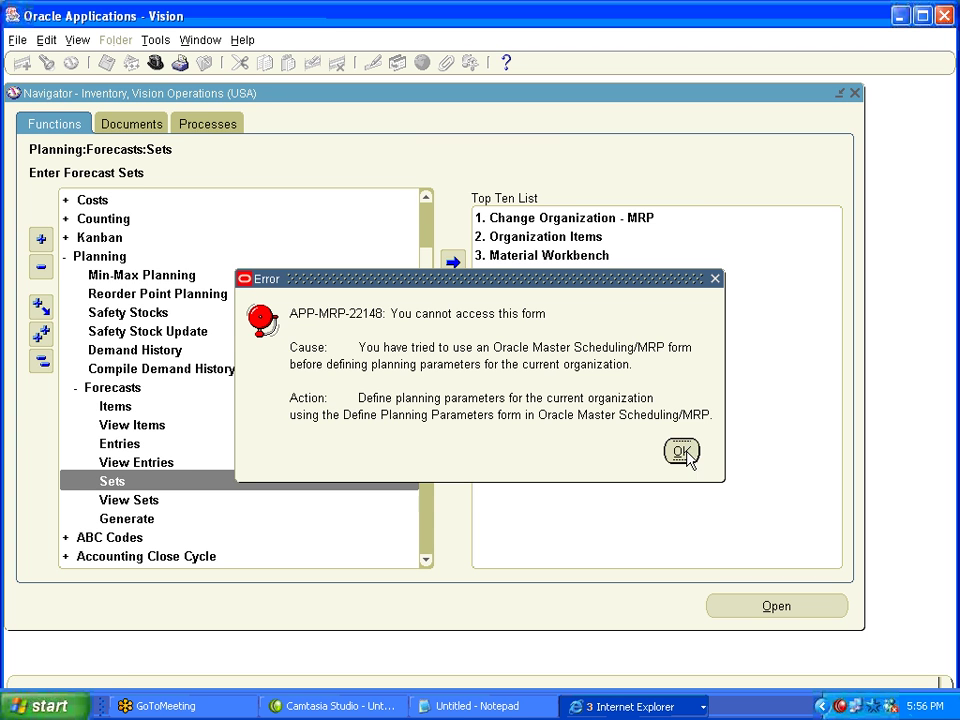
{"action": "left_click", "coordinate": [682, 452]}
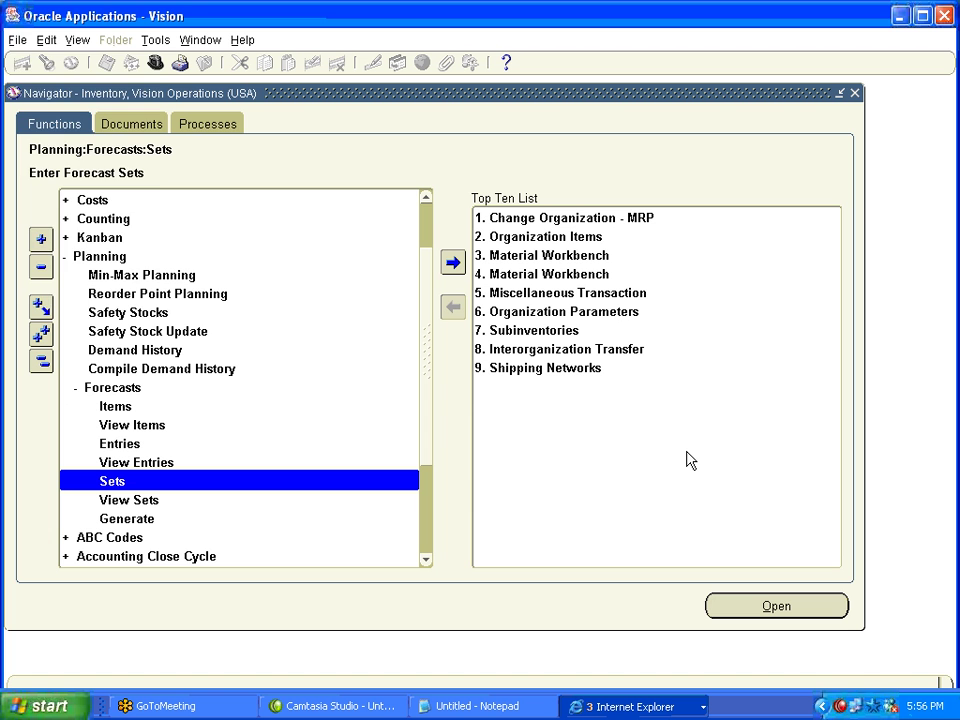
Switch the responsibility to Manufacturing, Vision Operations (USA).
{"action": "key", "text": "alt+f"}
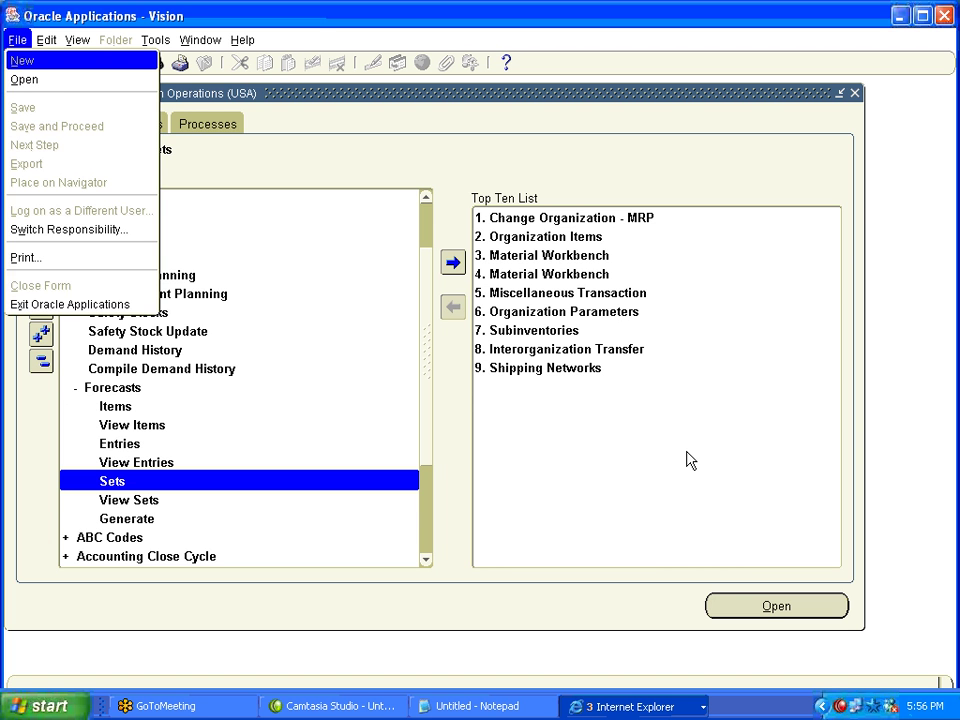
{"action": "key", "text": "Return"}
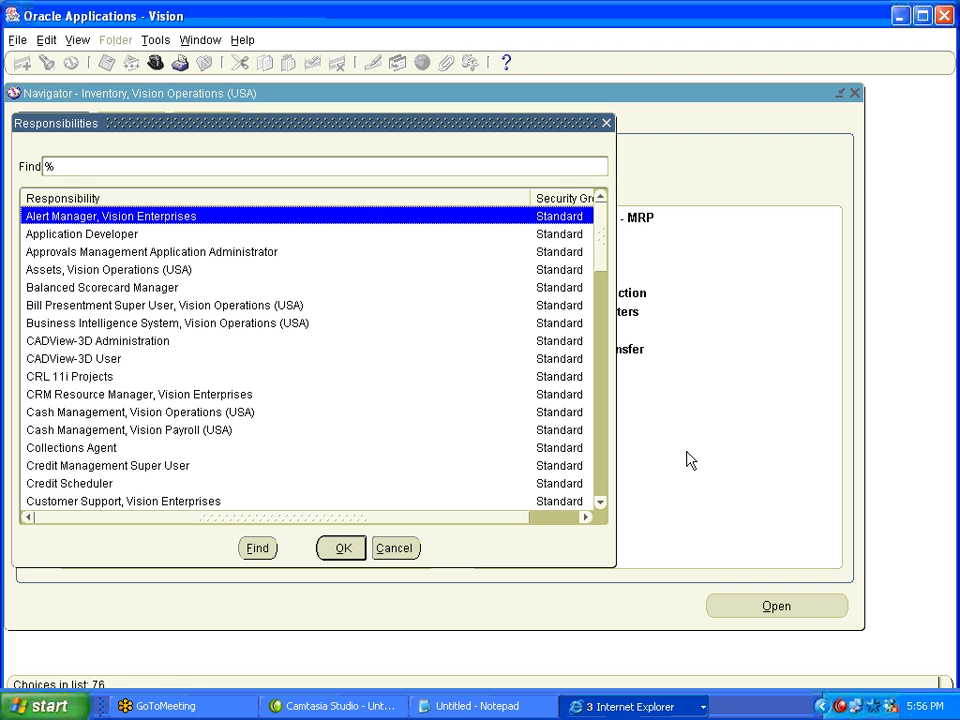
{"action": "type", "text": "ma"}
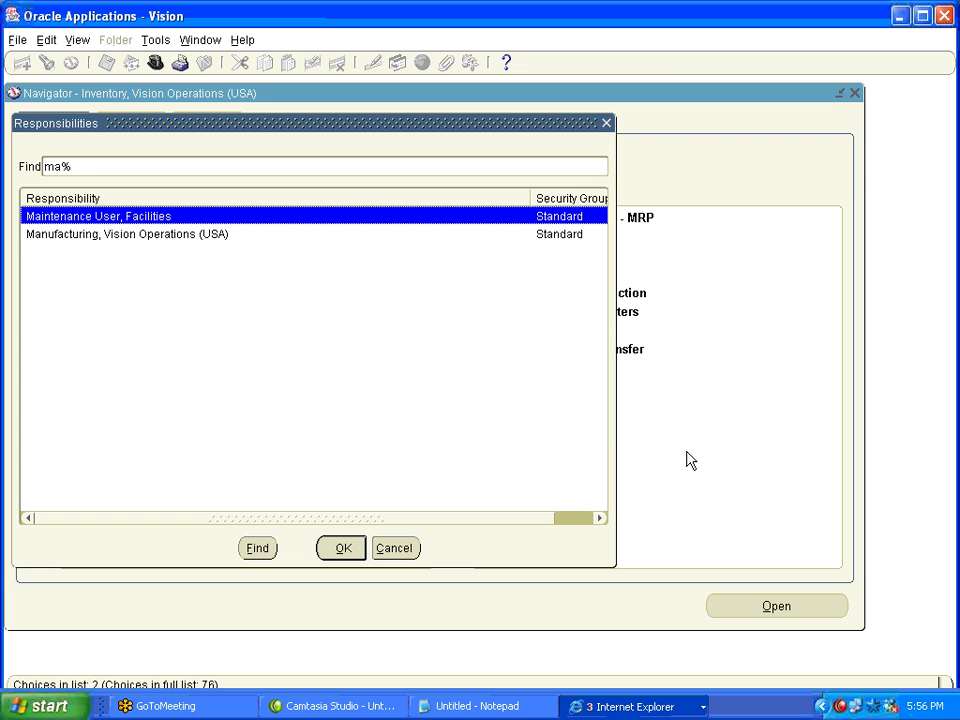
{"action": "key", "text": "Down"}
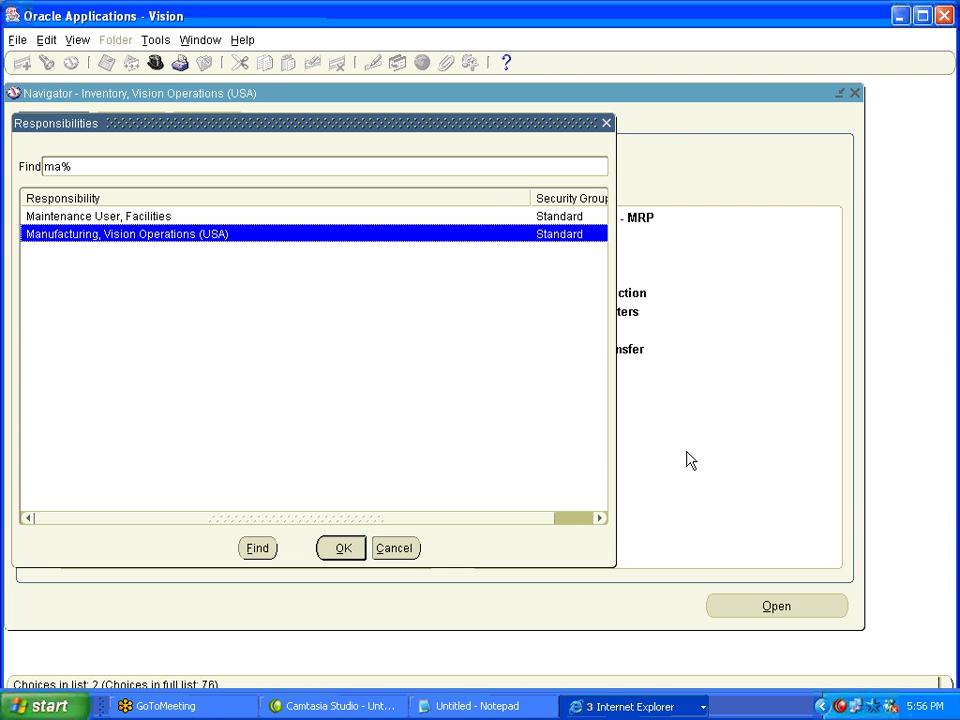
{"action": "key", "text": "Return"}
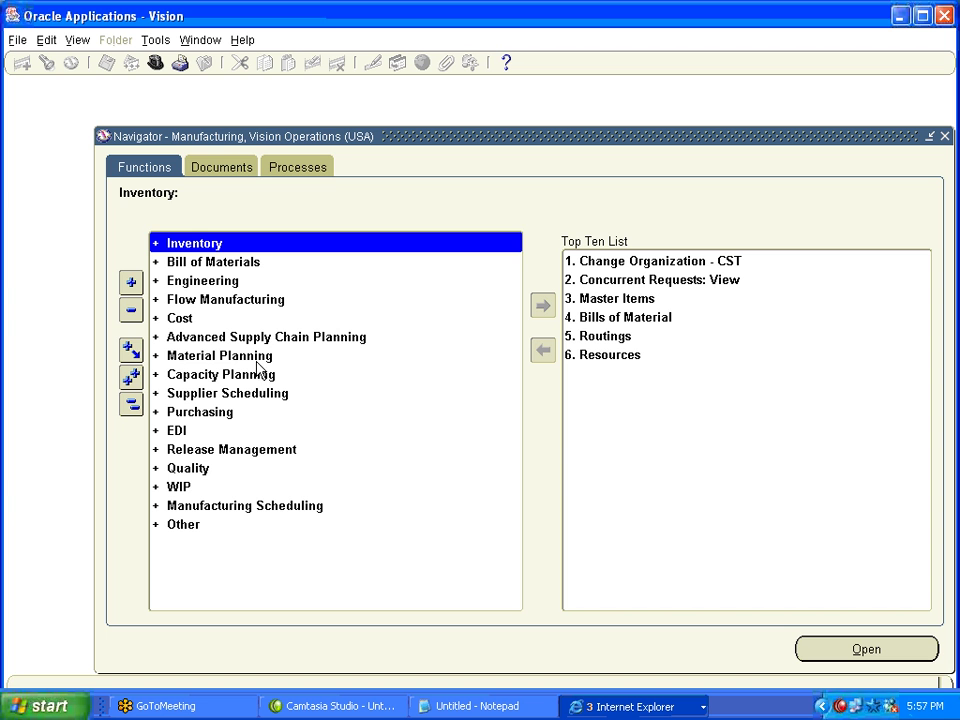
Open the planning Parameters form from the Material Planning Setup functions for organization 502 (ch_inv2).
{"action": "left_click", "coordinate": [257, 357]}
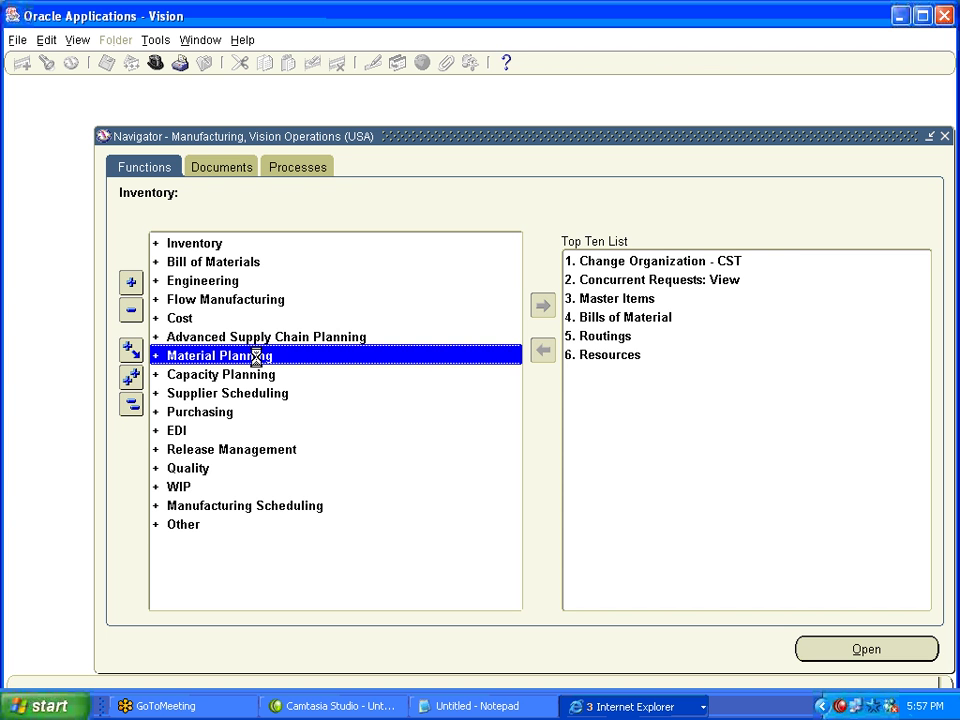
{"action": "double_click", "coordinate": [257, 356]}
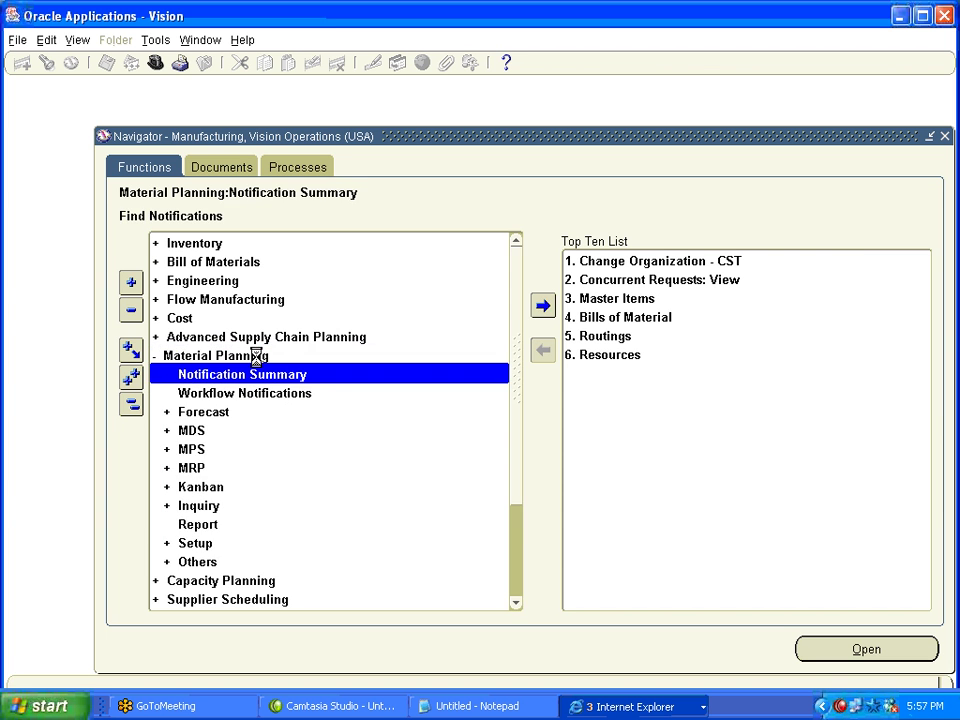
{"action": "left_click", "coordinate": [210, 544]}
{"action": "double_click", "coordinate": [210, 544]}
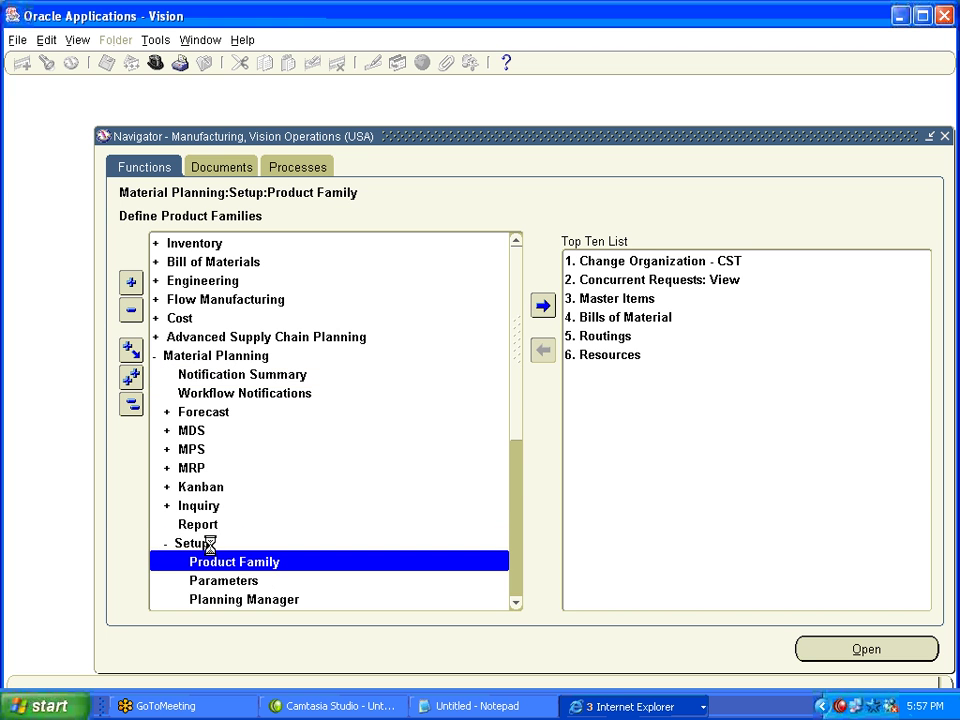
{"action": "left_click", "coordinate": [200, 580]}
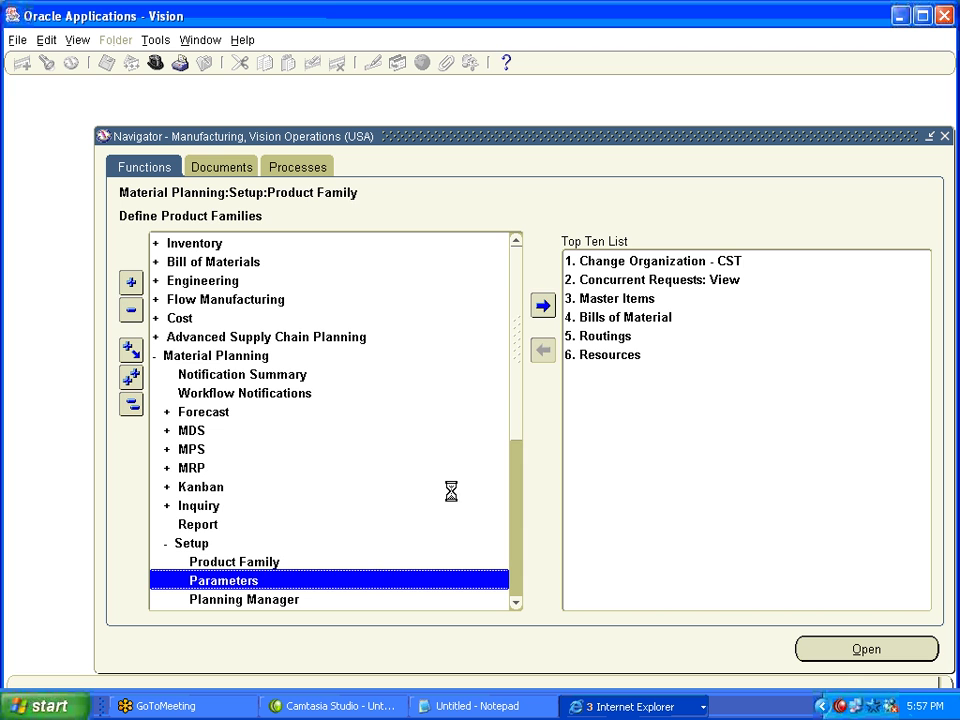
{"action": "left_click_drag", "start_coordinate": [516, 404], "coordinate": [517, 478]}
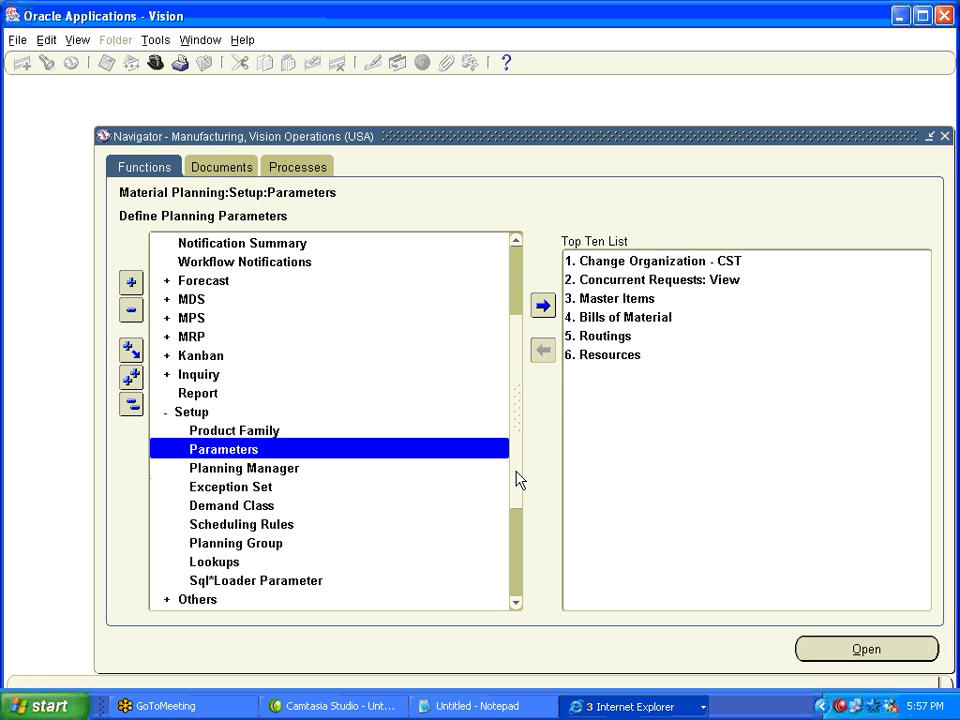
{"action": "key", "text": "alt+o"}
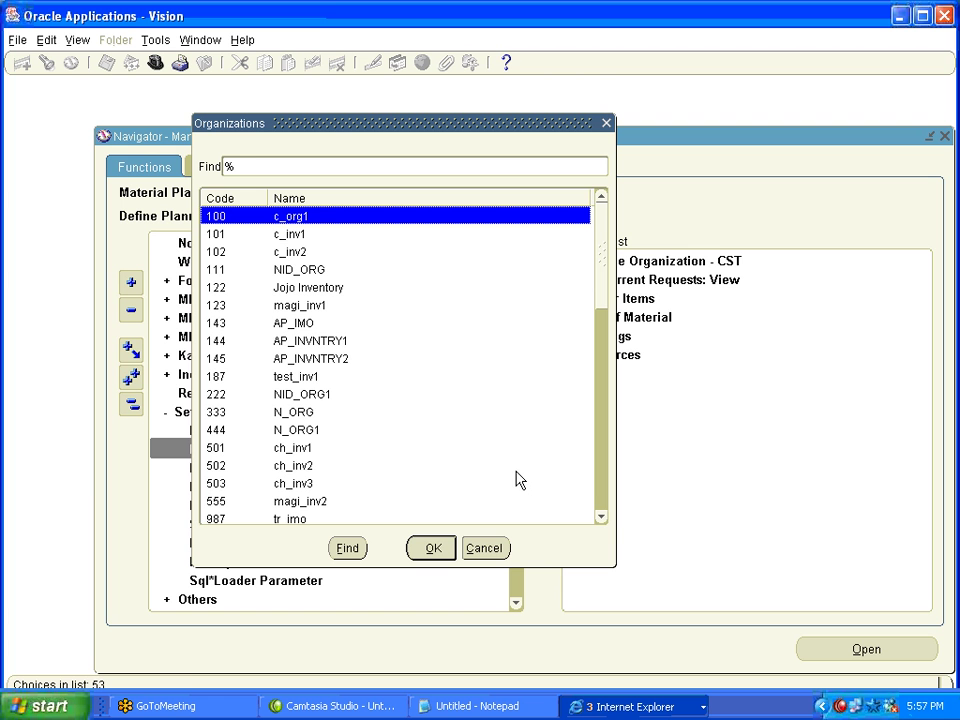
{"action": "type", "text": "5"}
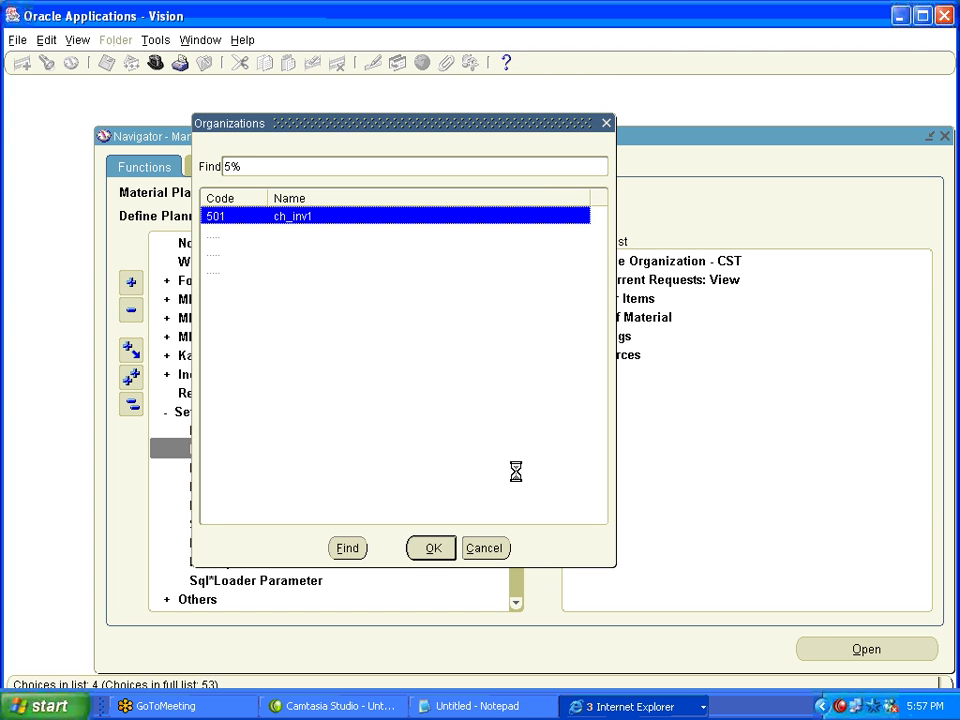
{"action": "key", "text": "Down"}
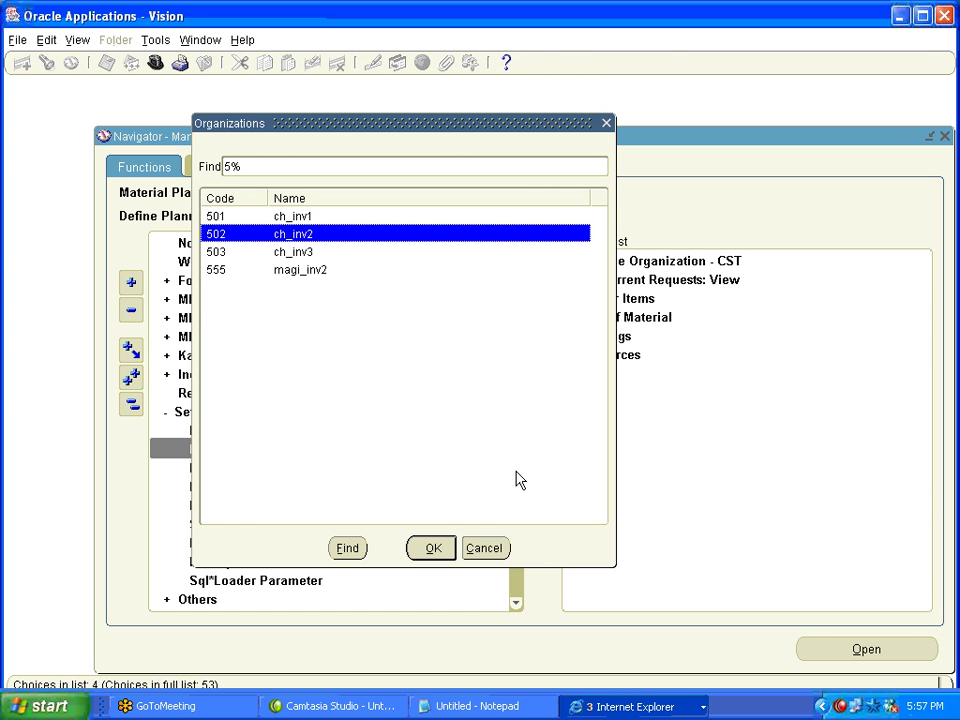
{"action": "key", "text": "Return"}
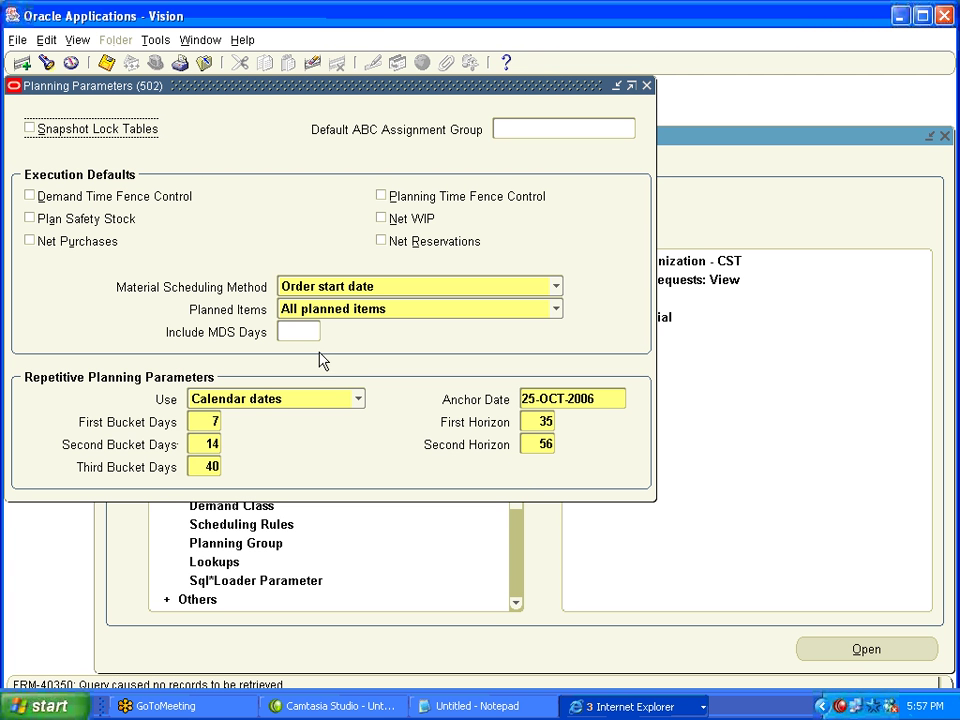
Try 6 as the First Bucket Days value, and set it back to 7.
{"action": "left_click_drag", "start_coordinate": [225, 95], "coordinate": [388, 121]}
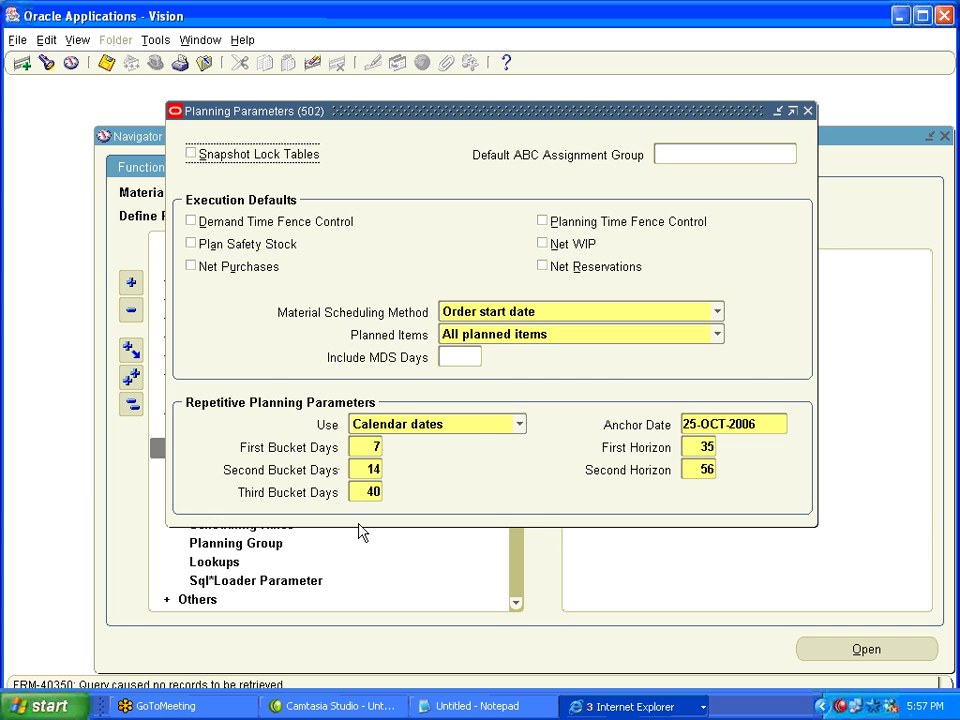
{"action": "left_click", "coordinate": [365, 447]}
{"action": "type", "text": "6"}
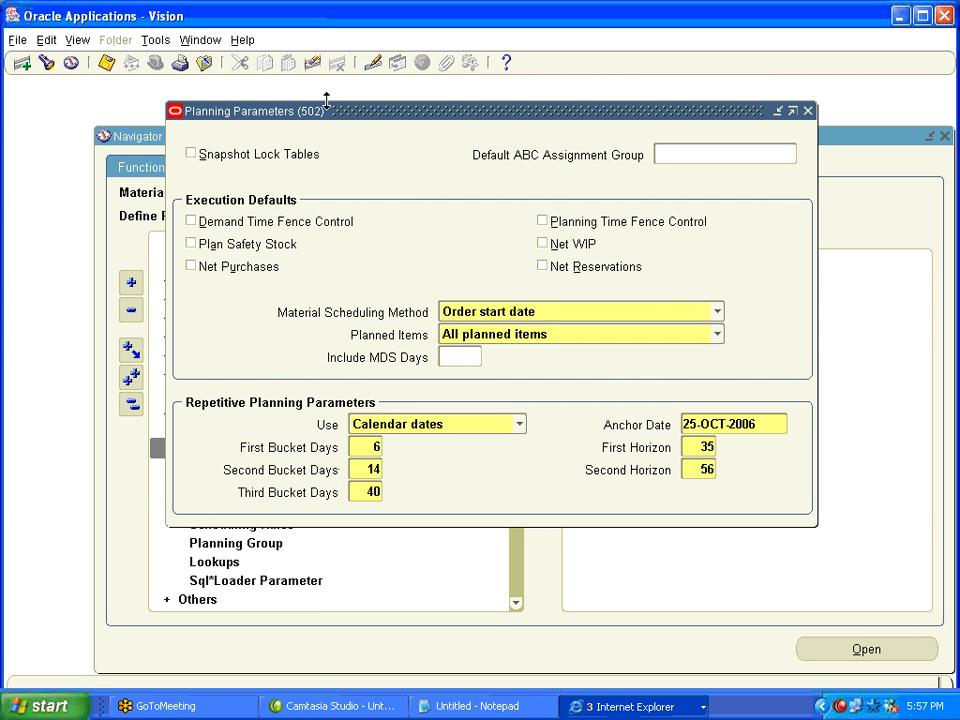
{"action": "left_click", "coordinate": [372, 464]}
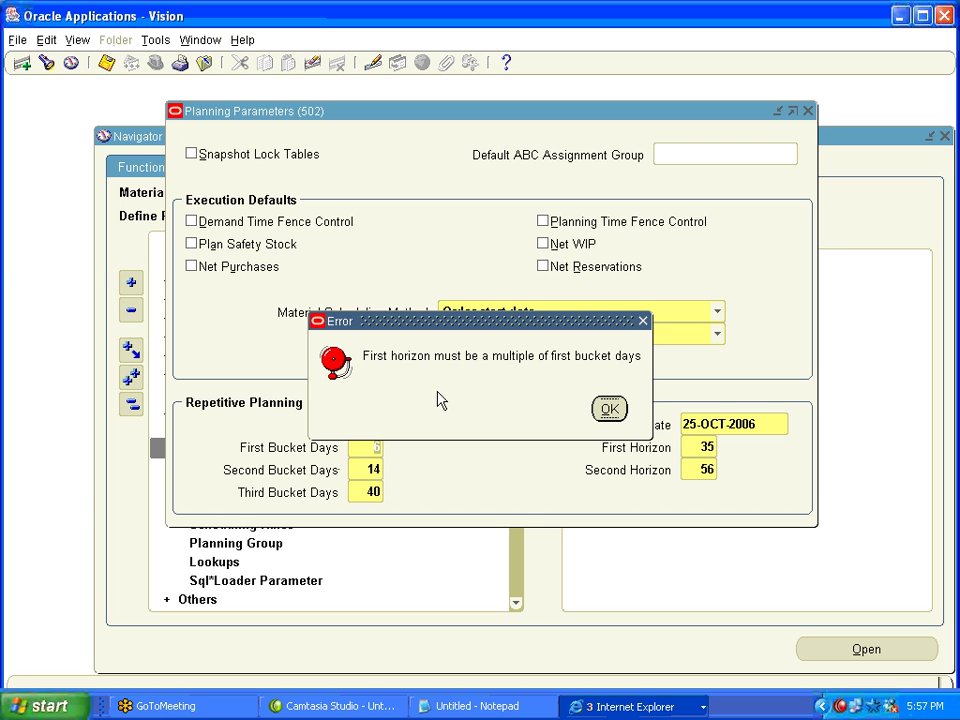
{"action": "left_click", "coordinate": [610, 410]}
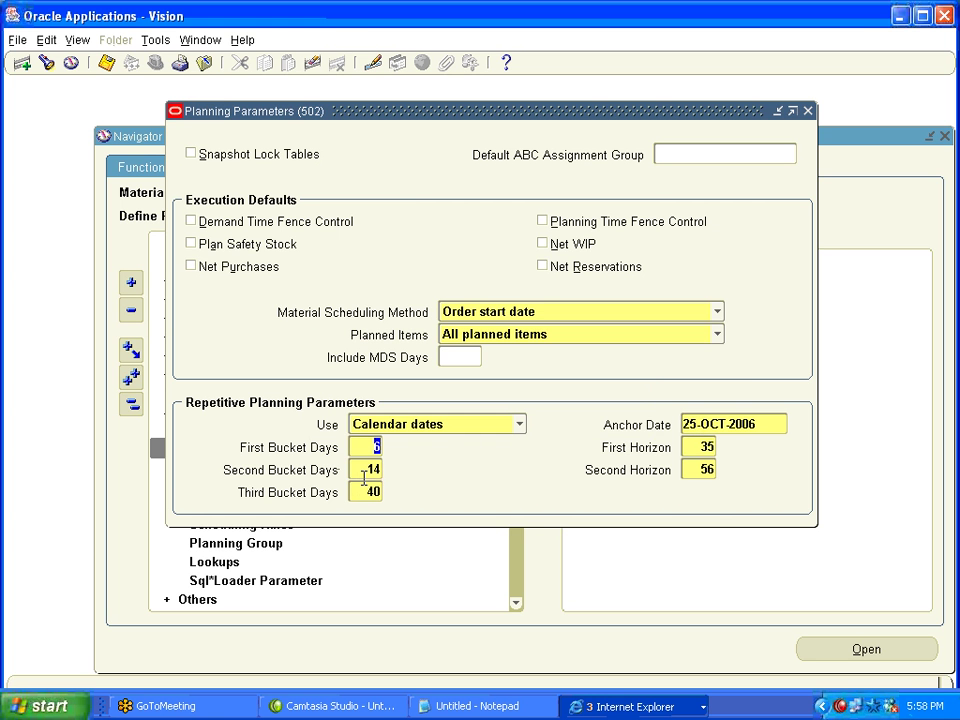
{"action": "type", "text": "7"}
{"action": "key", "text": "Tab"}
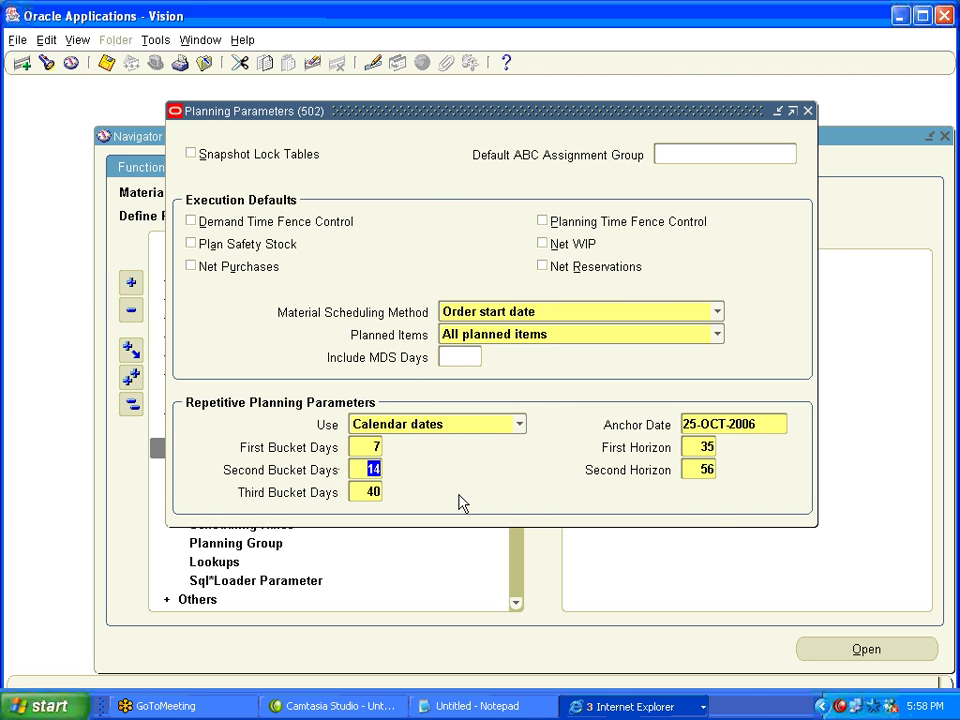
Try to set the Second Bucket Days to 21.
{"action": "type", "text": "21"}
{"action": "key", "text": "Tab"}
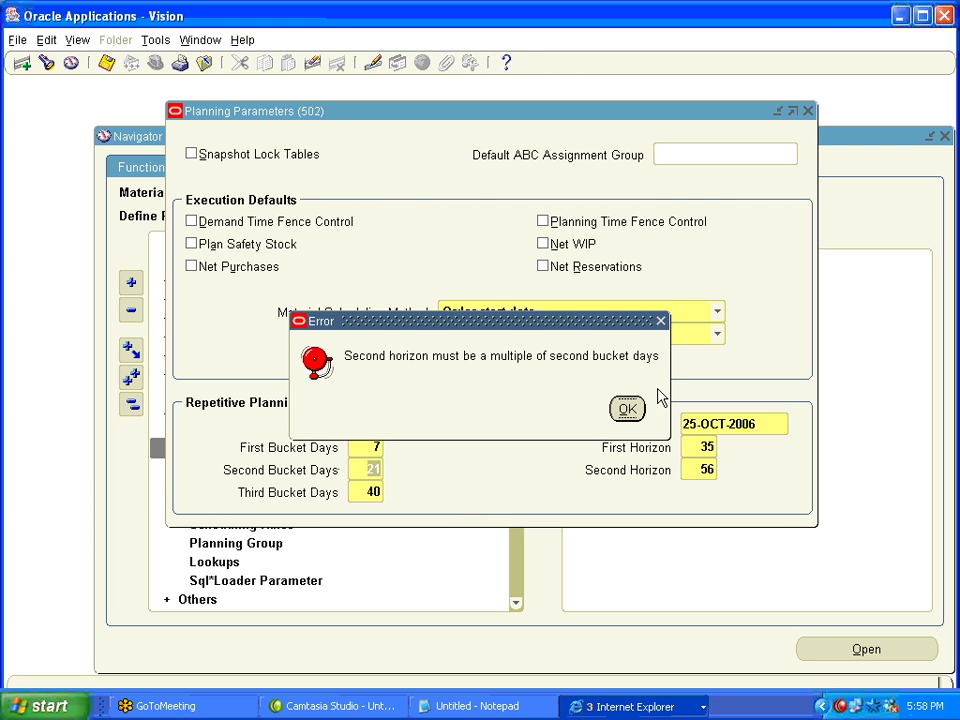
{"action": "left_click", "coordinate": [623, 409]}
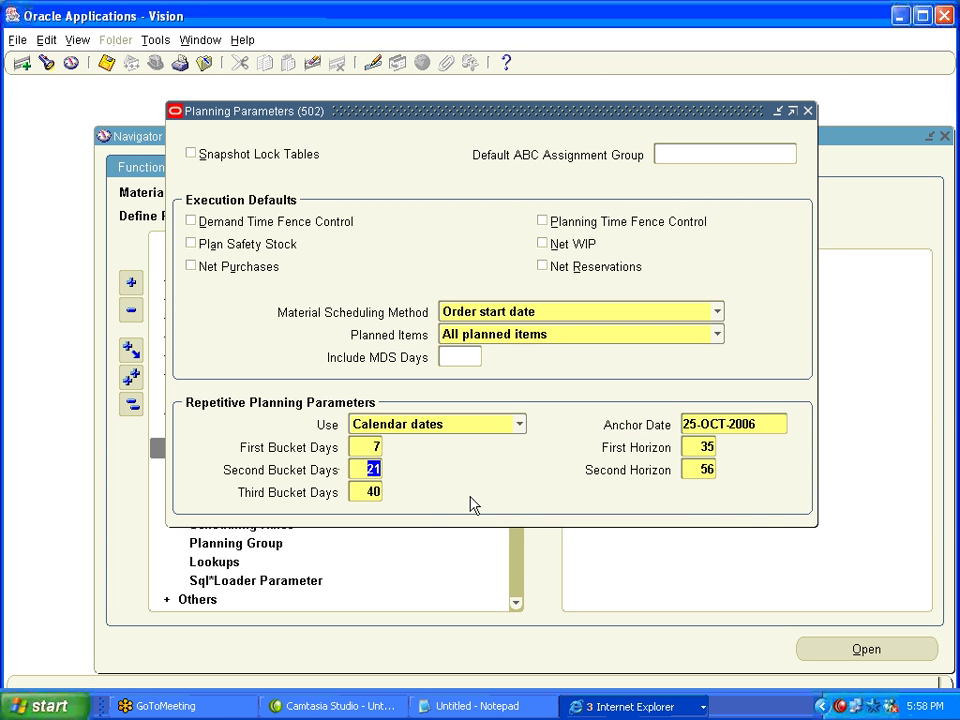
Set the Second Bucket Days to 28 and save the planning parameters.
{"action": "key", "text": "BackSpace"}
{"action": "type", "text": "14"}
{"action": "key", "text": "BackSpace"}
{"action": "key", "text": "BackSpace"}
{"action": "type", "text": "26"}
{"action": "key", "text": "BackSpace"}
{"action": "type", "text": "8"}
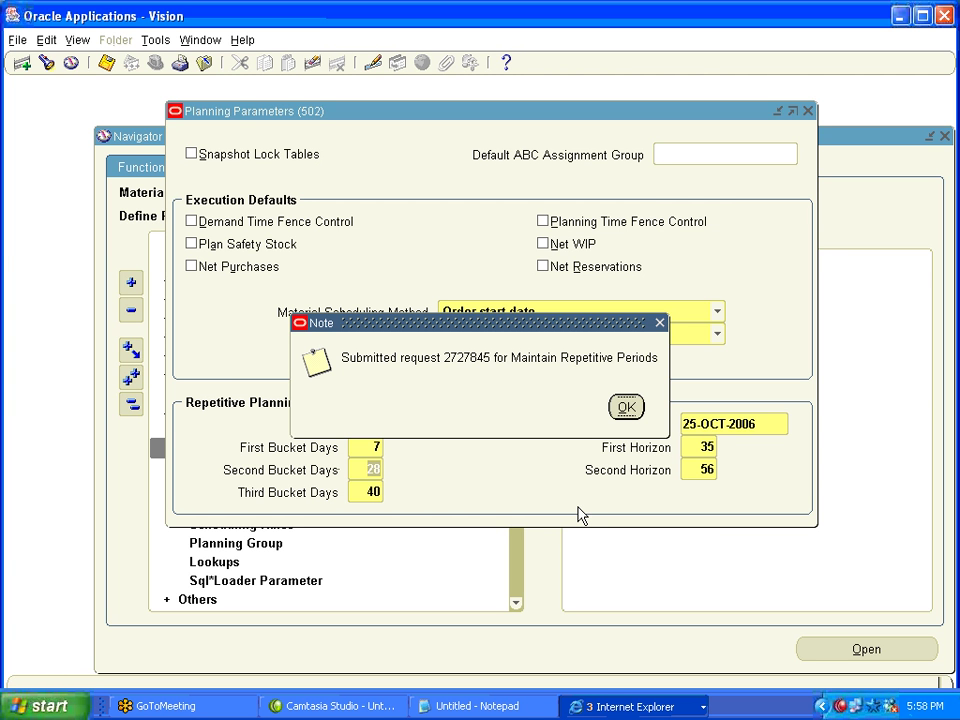
{"action": "left_click", "coordinate": [625, 410]}
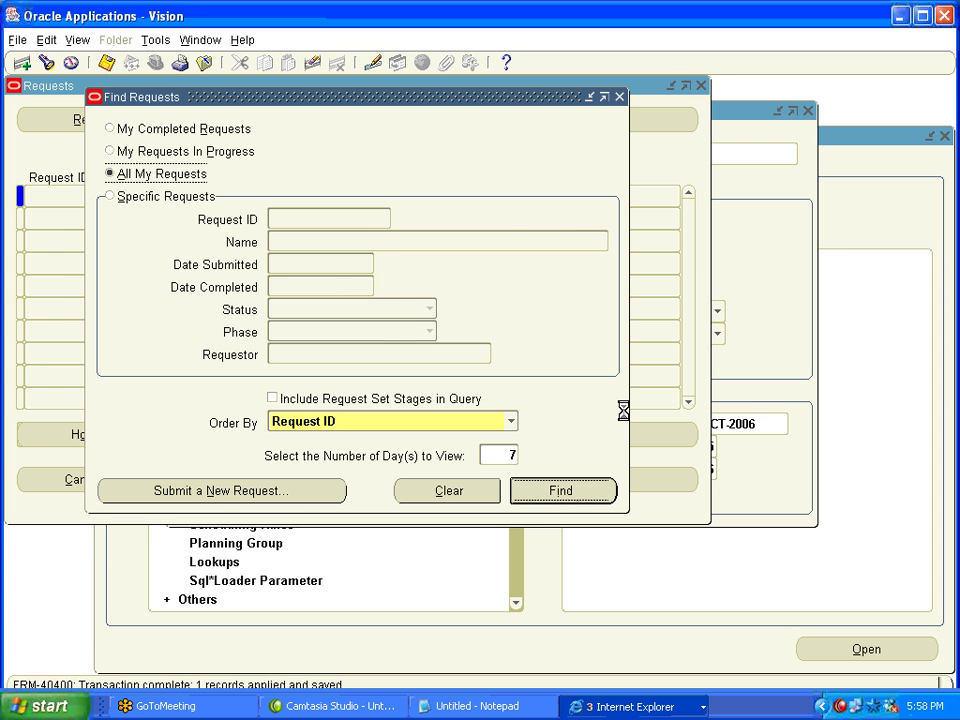
Find all own concurrent requests, refresh their status, and return to the Navigator.
{"action": "key", "text": "Return"}
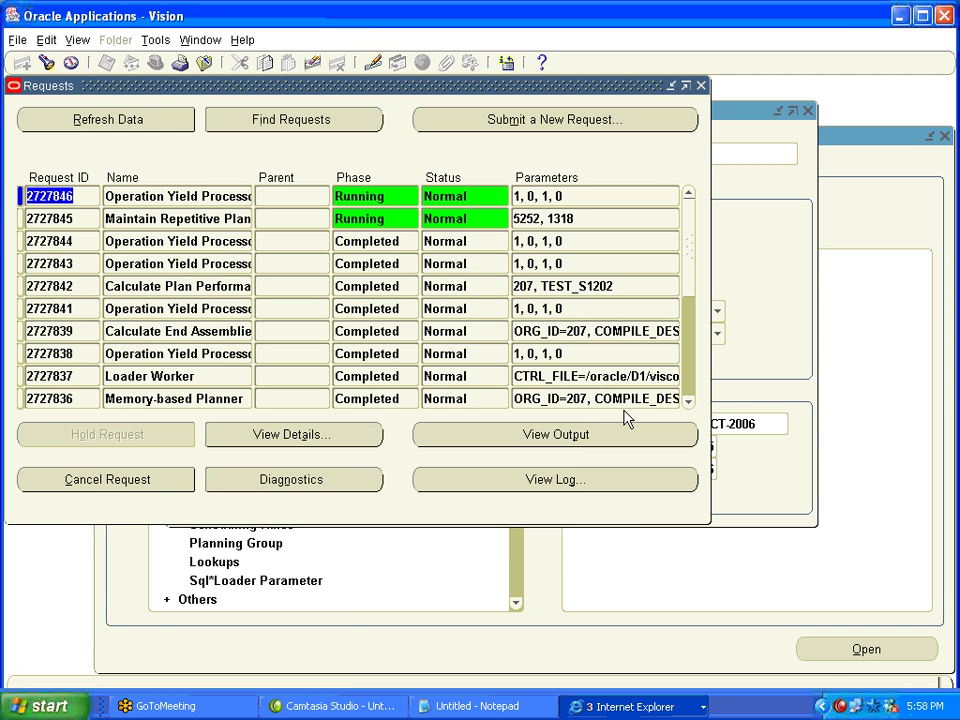
{"action": "key", "text": "alt+r"}
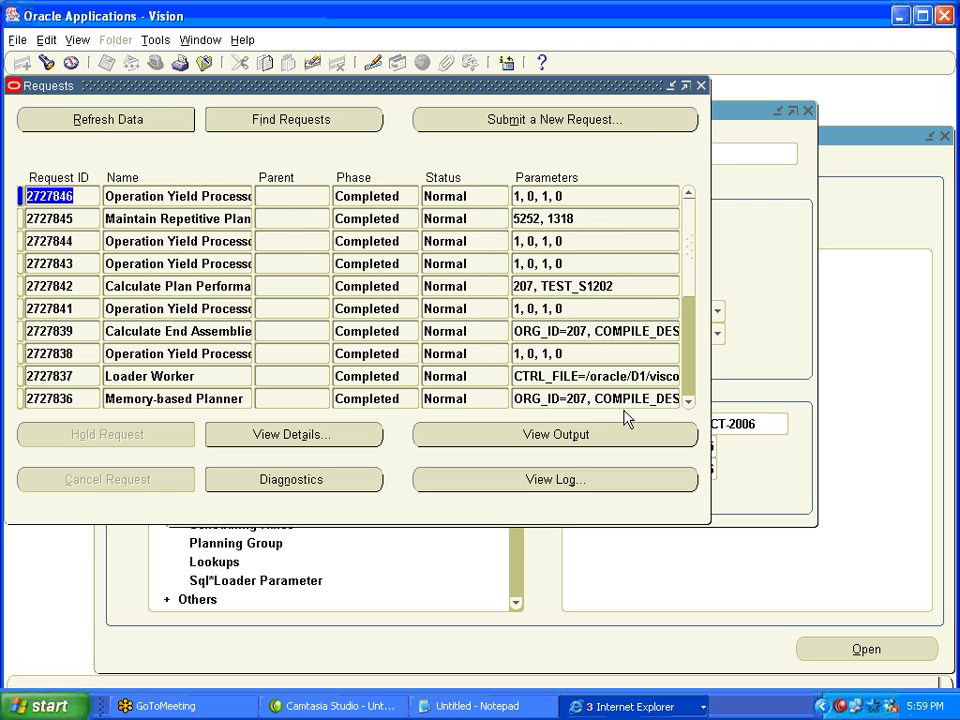
{"action": "key", "text": "F4"}
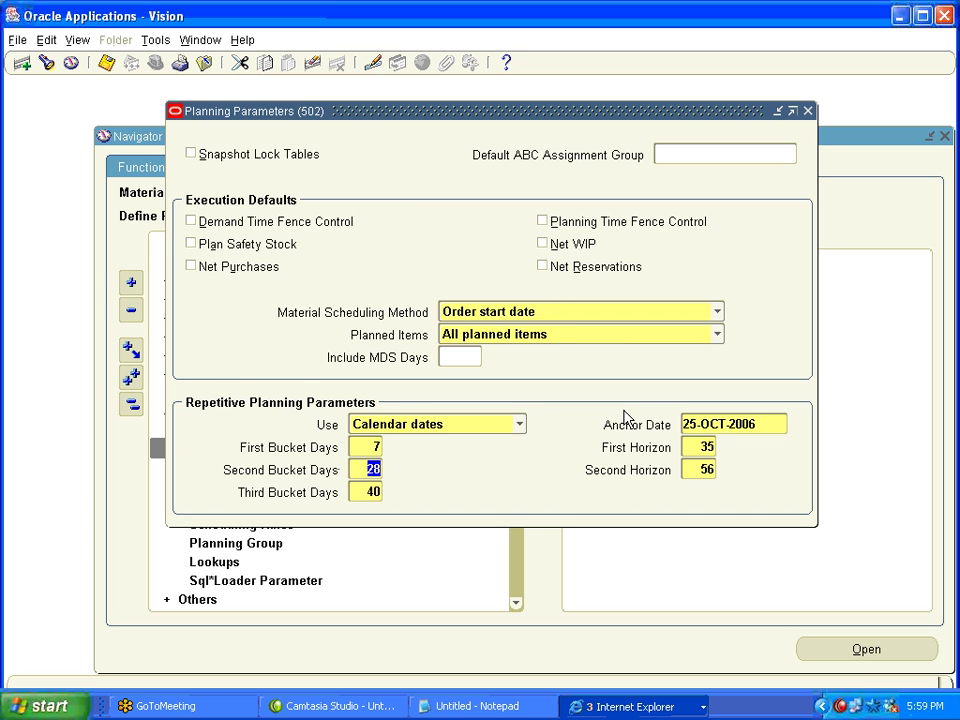
{"action": "key", "text": "F4"}
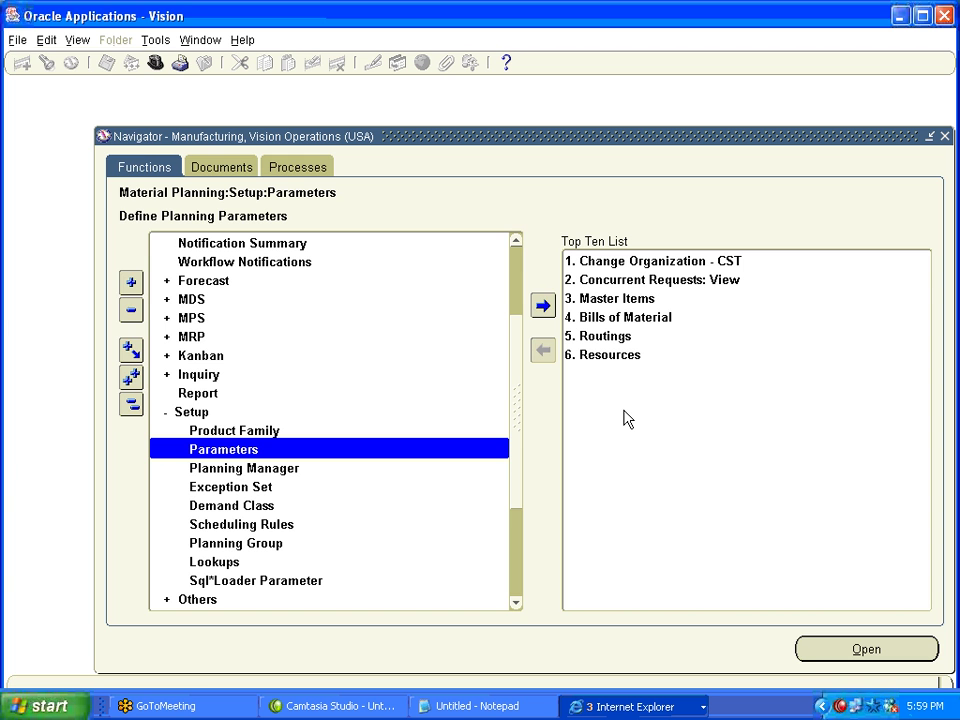
Switch the responsibility to Inventory, Vision Operations (USA).
{"action": "key", "text": "alt+f"}
{"action": "key", "text": "w"}
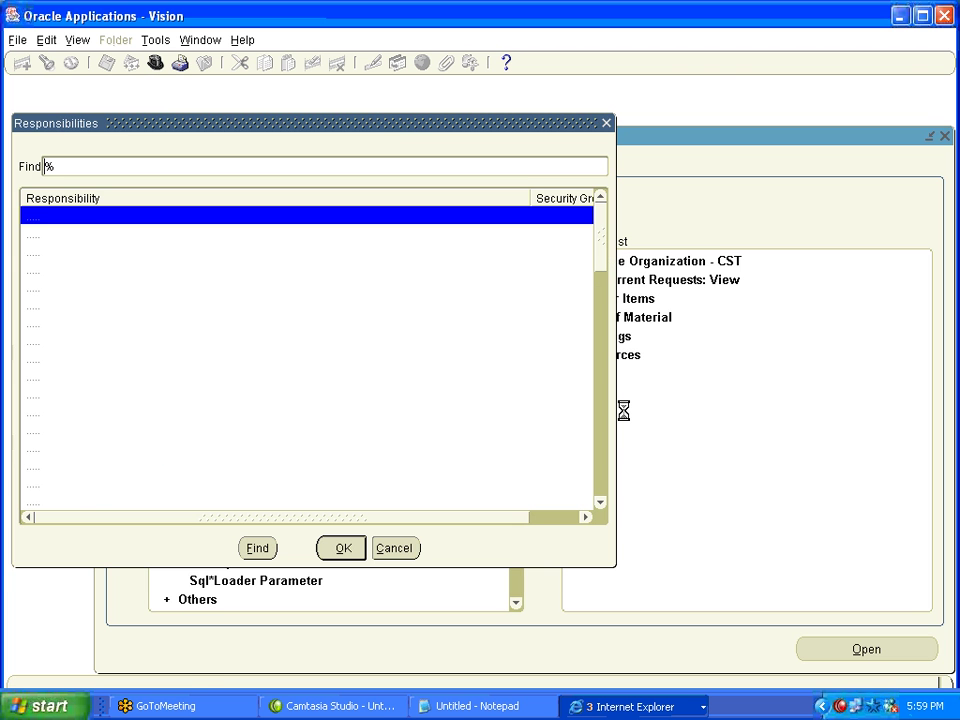
{"action": "type", "text": "i"}
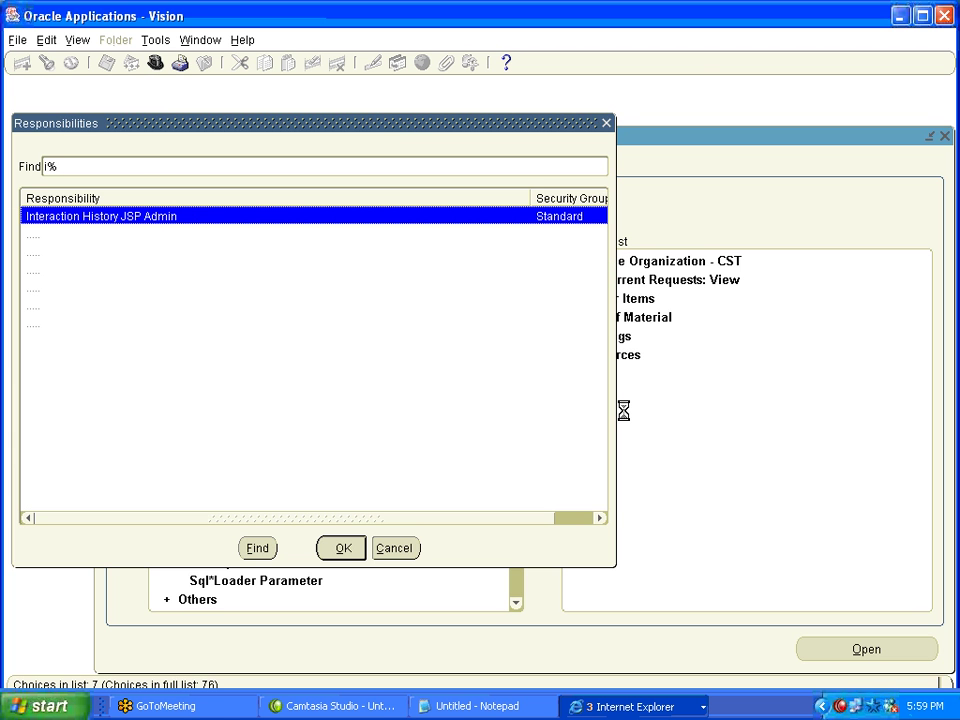
{"action": "key", "text": "Down"}
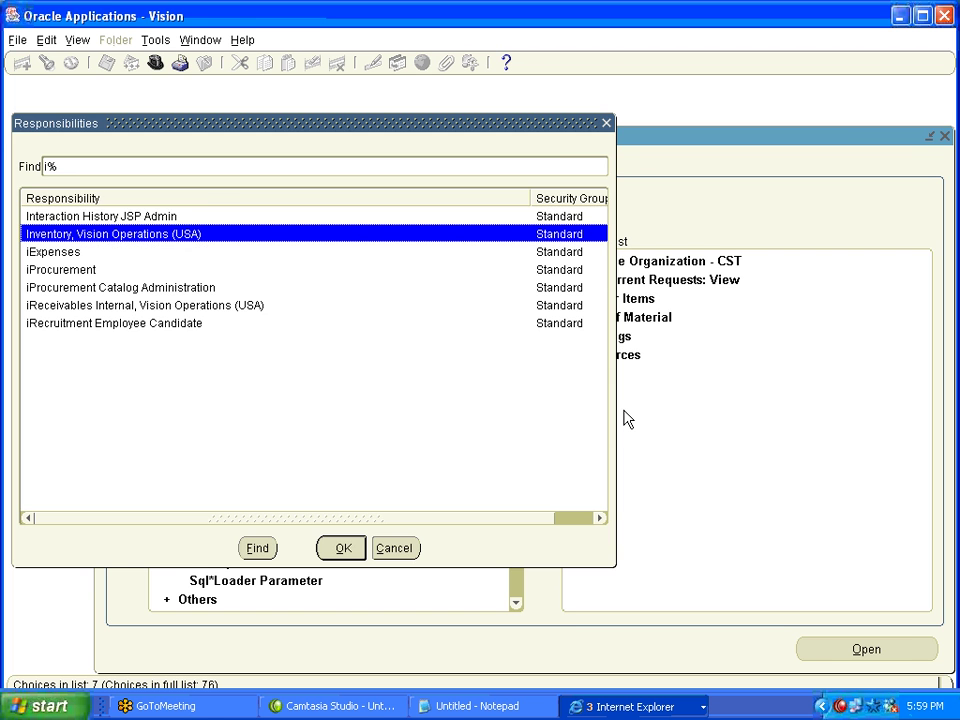
{"action": "key", "text": "Return"}
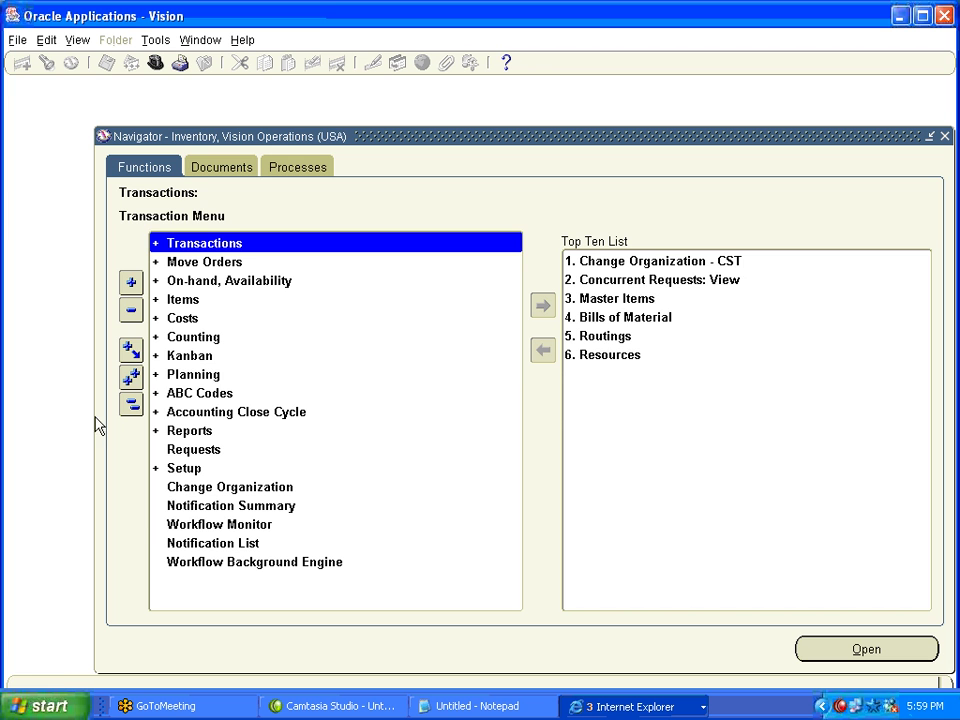
Open the forecast Sets form from the Planning functions for organization 502 (ch_inv2).
{"action": "left_click", "coordinate": [172, 372]}
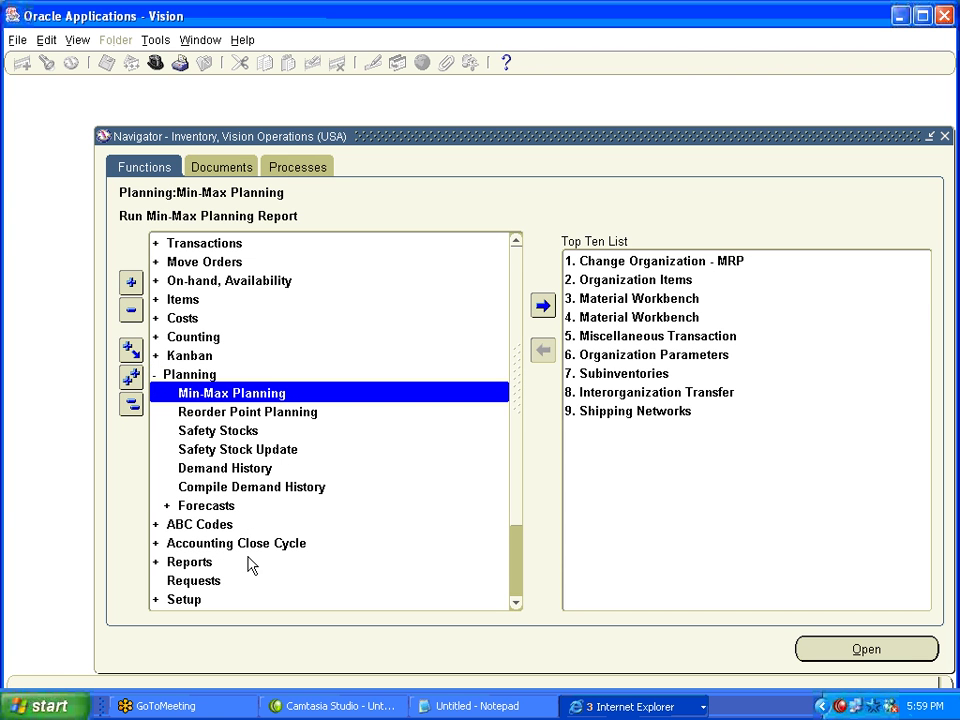
{"action": "left_click", "coordinate": [231, 506]}
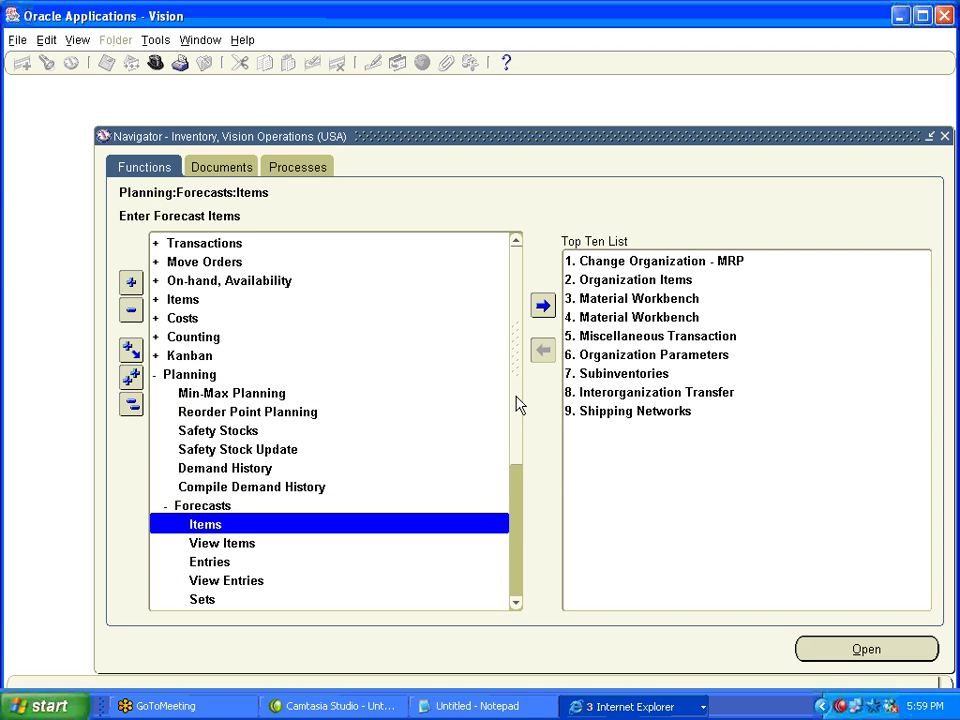
{"action": "scroll", "coordinate": [505, 408], "scroll_direction": "down", "scroll_amount": 3}
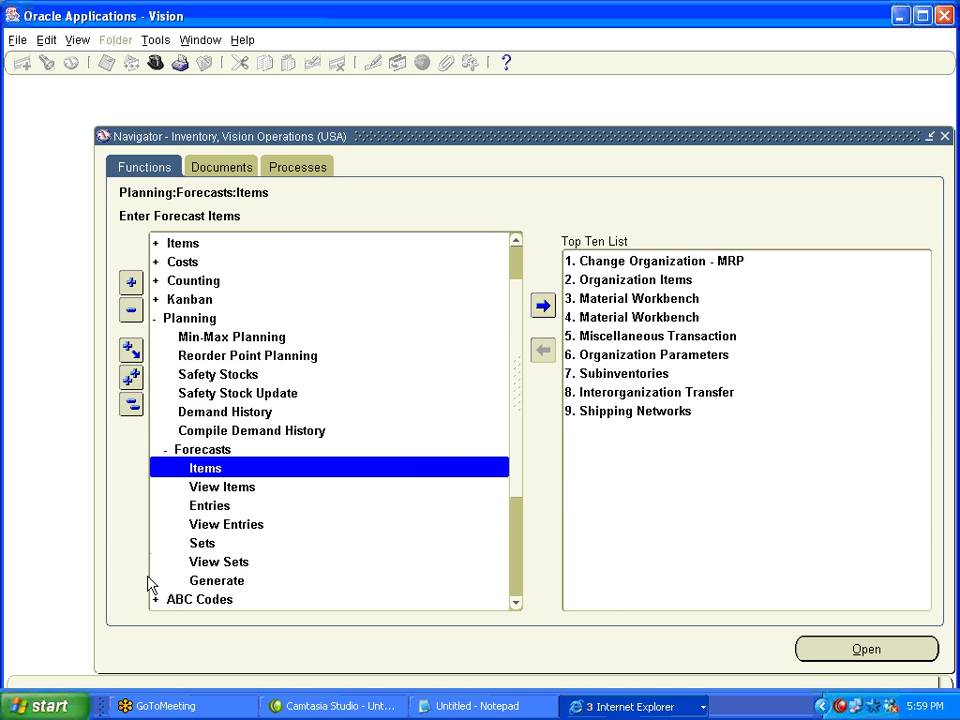
{"action": "left_click", "coordinate": [229, 543]}
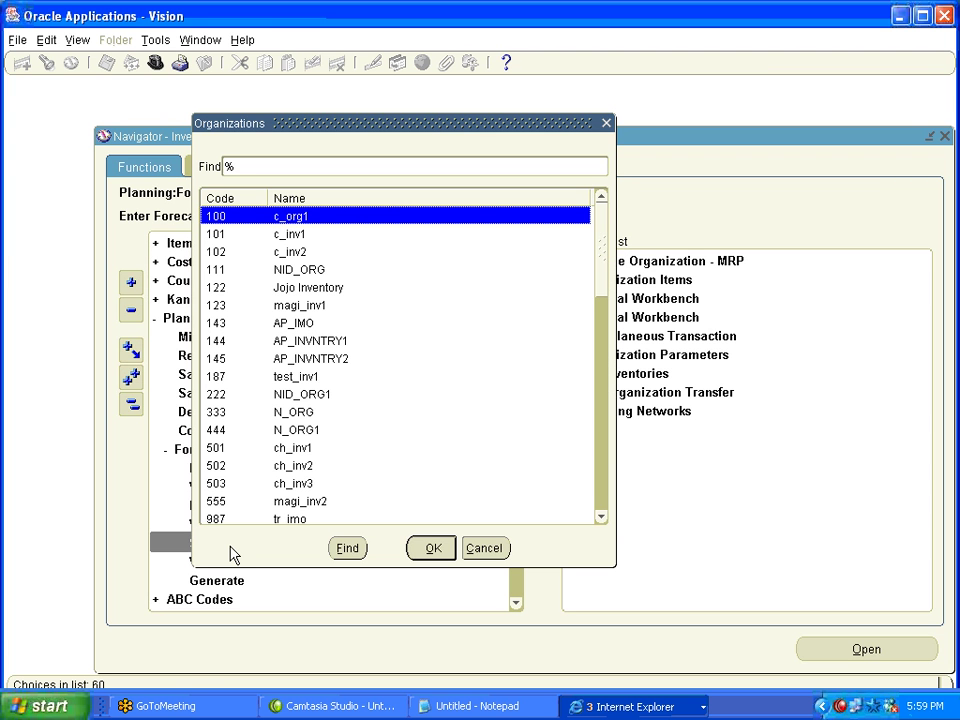
{"action": "type", "text": "50"}
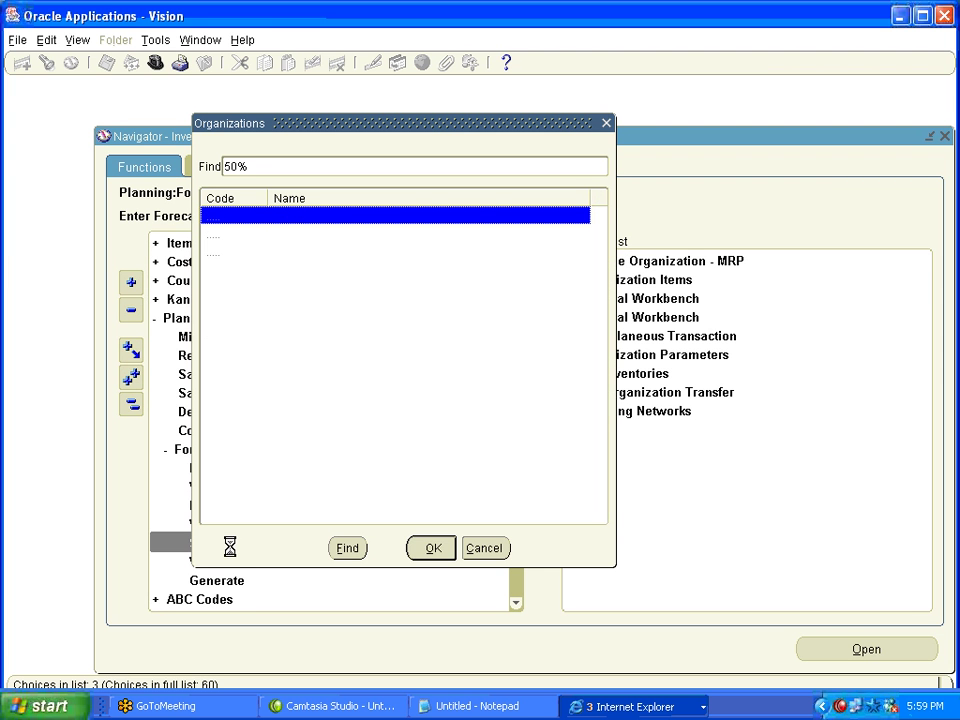
{"action": "key", "text": "Down"}
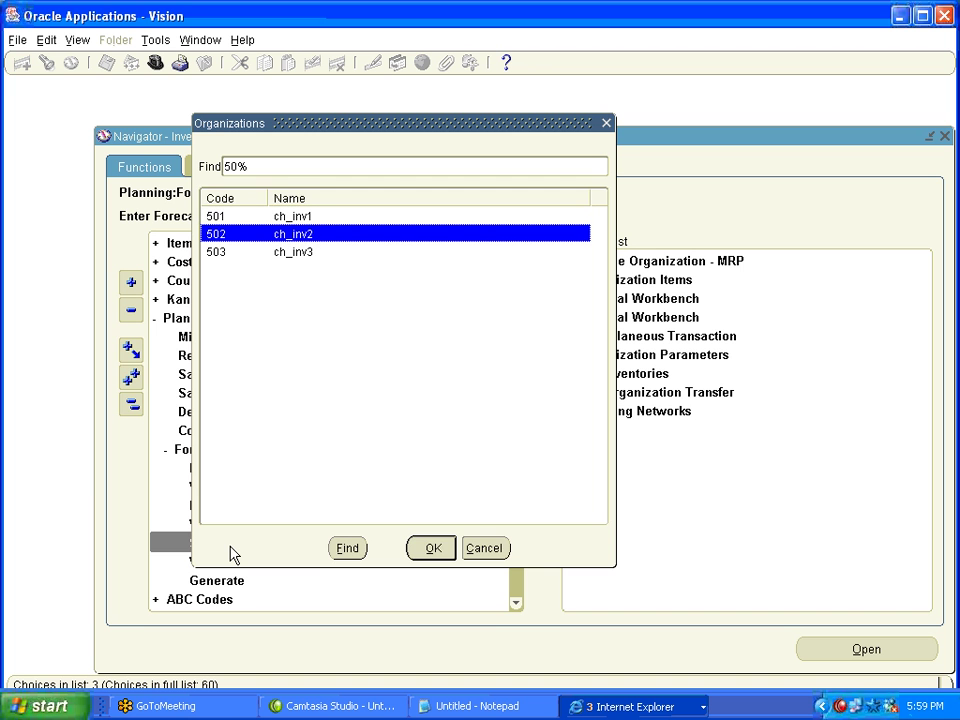
{"action": "key", "text": "Return"}
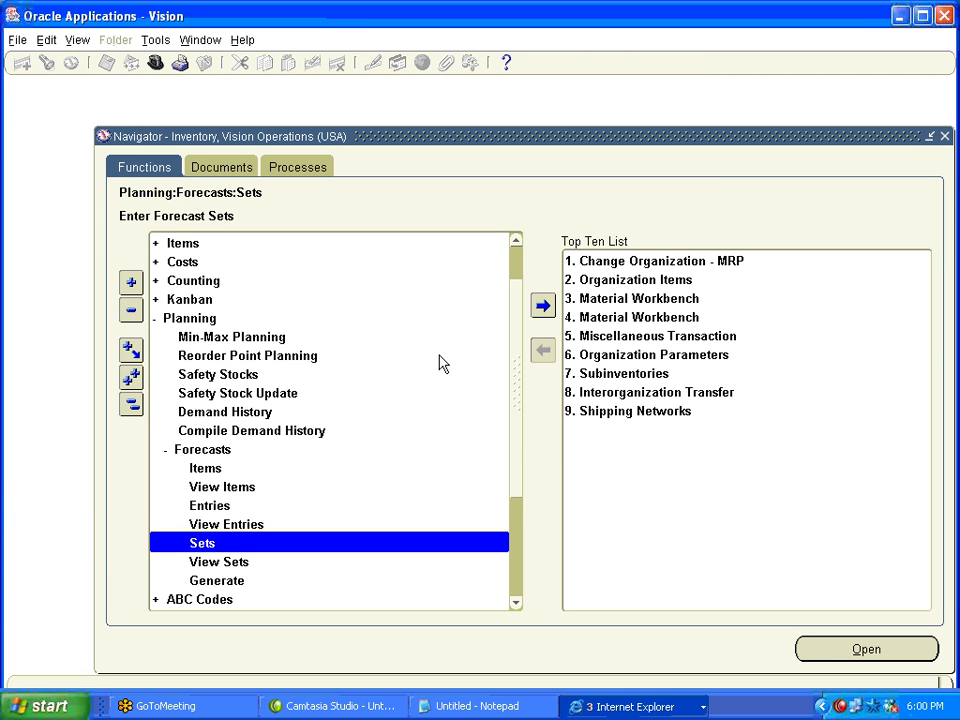
Open the Master Items form from the Items functions of the Inventory responsibility.
{"action": "scroll", "coordinate": [520, 440], "scroll_direction": "up", "scroll_amount": 1}
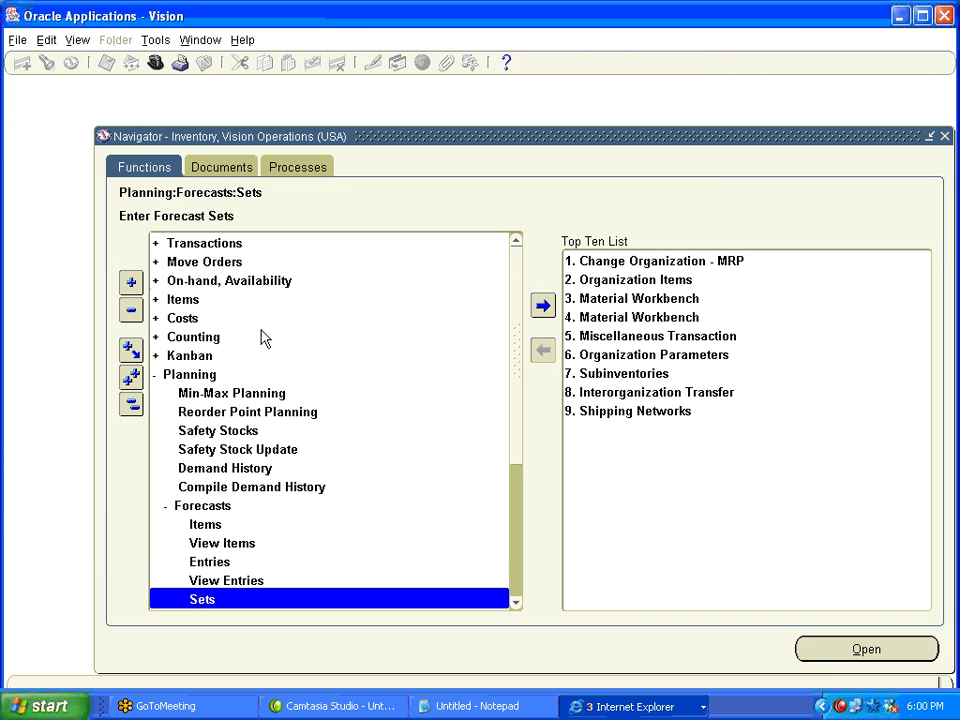
{"action": "left_click", "coordinate": [223, 300]}
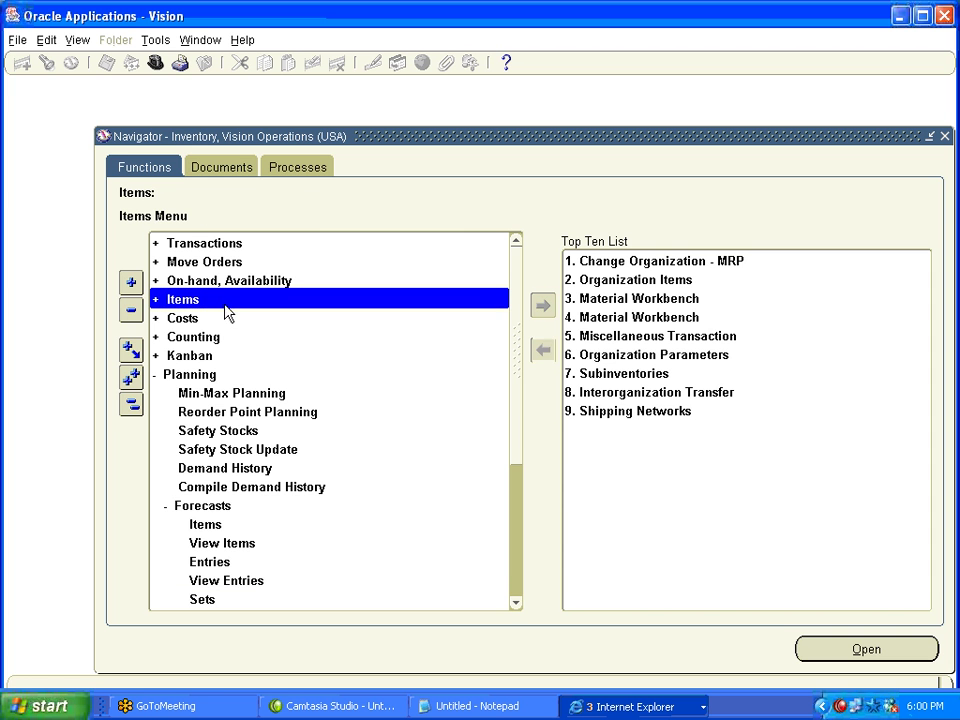
{"action": "double_click", "coordinate": [223, 302]}
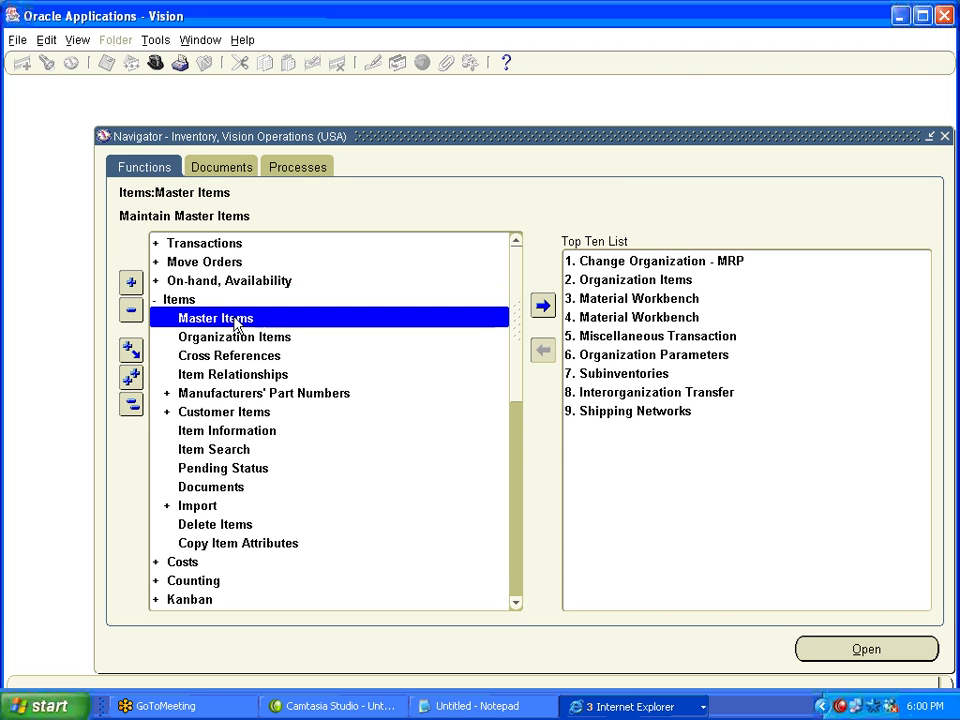
{"action": "double_click", "coordinate": [236, 320]}
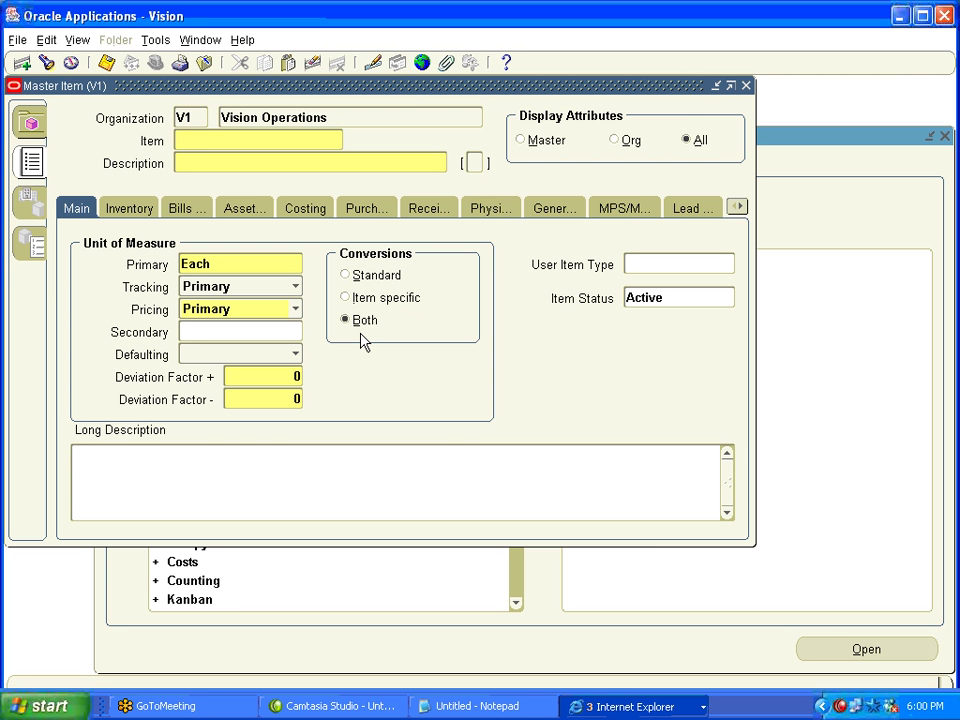
Enter ch_rop1 as both the item name and the description of the new master item.
{"action": "type", "text": "ch_rop1"}
{"action": "key", "text": "Tab"}
{"action": "type", "text": "ch_rop1"}
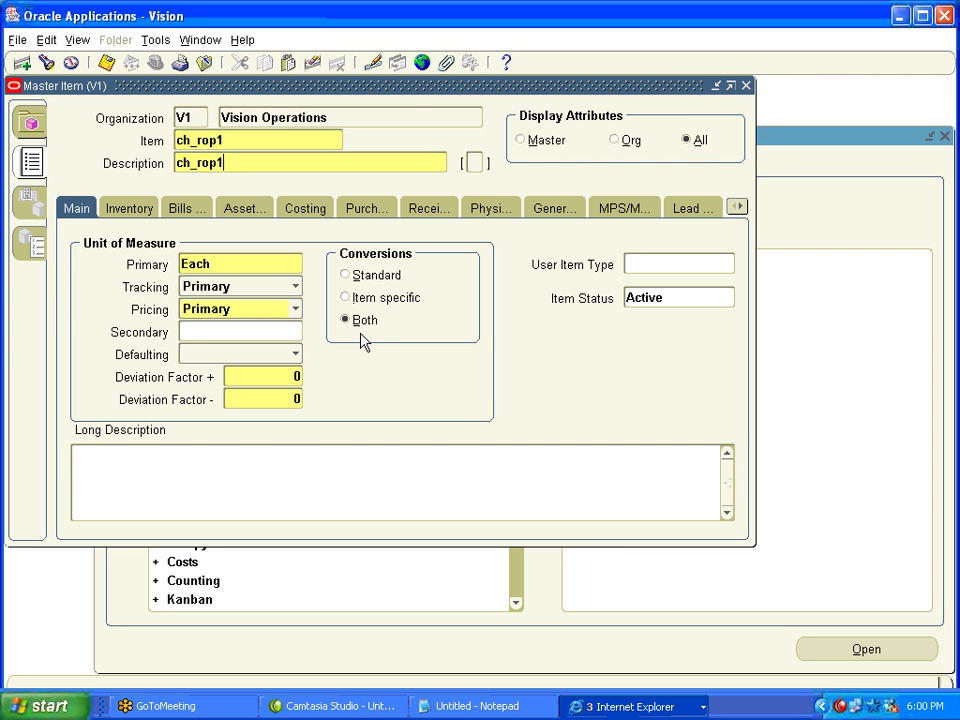
Copy the attributes of the Purchased Item template to item ch_rop1.
{"action": "key", "text": "alt+t"}
{"action": "key", "text": "c"}
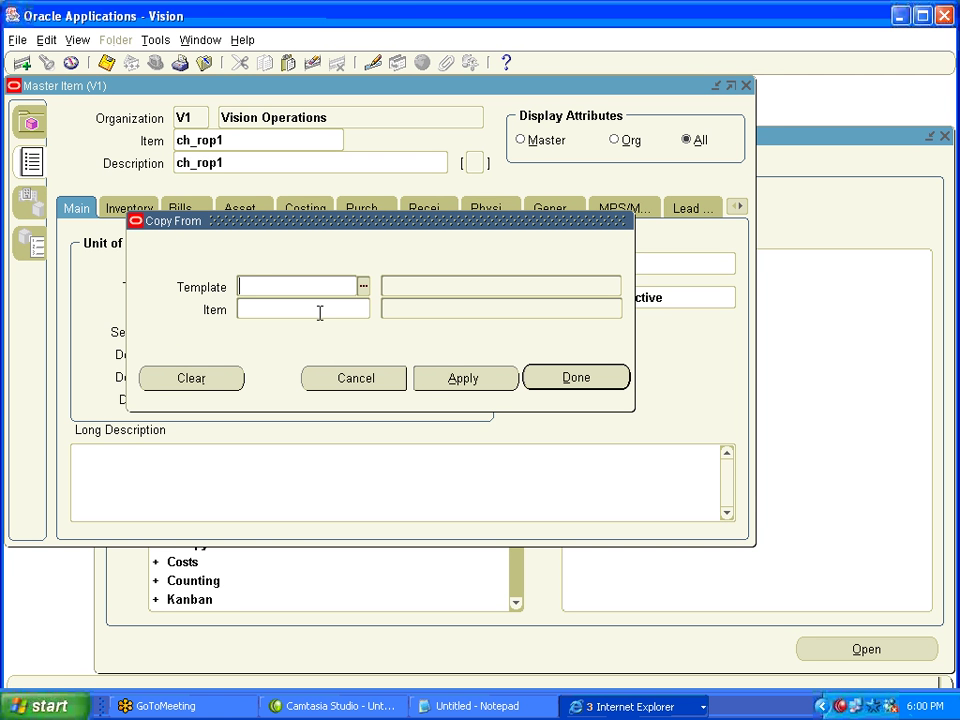
{"action": "type", "text": "pur"}
{"action": "key", "text": "Tab"}
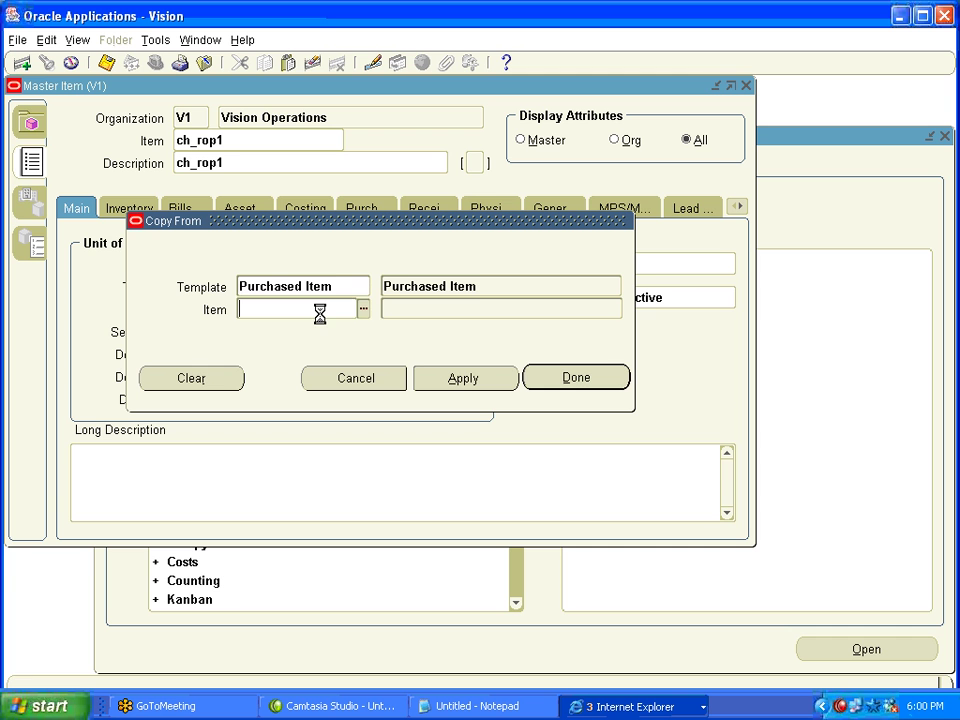
{"action": "key", "text": "Tab"}
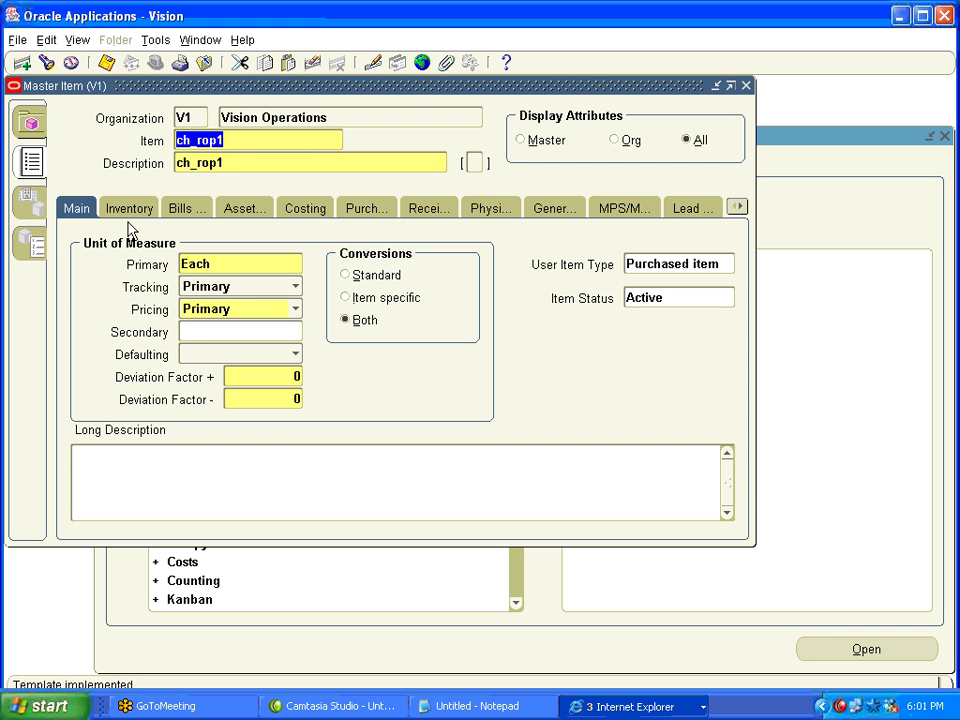
Set the List Price to 2 in the purchasing attributes of item ch_rop1.
{"action": "left_click", "coordinate": [371, 208]}
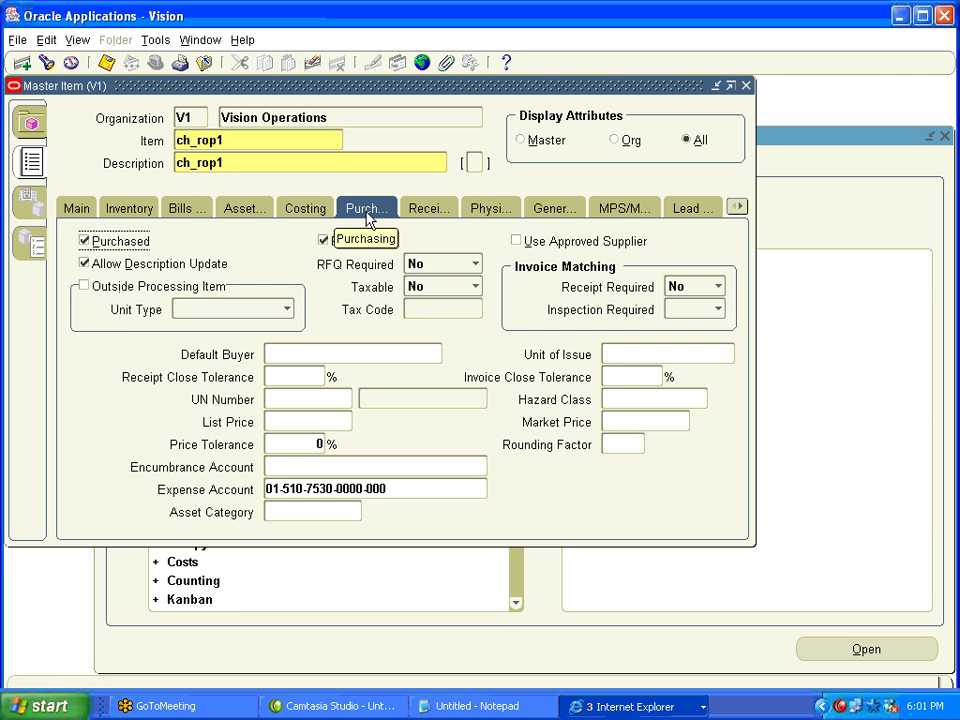
{"action": "left_click", "coordinate": [272, 423]}
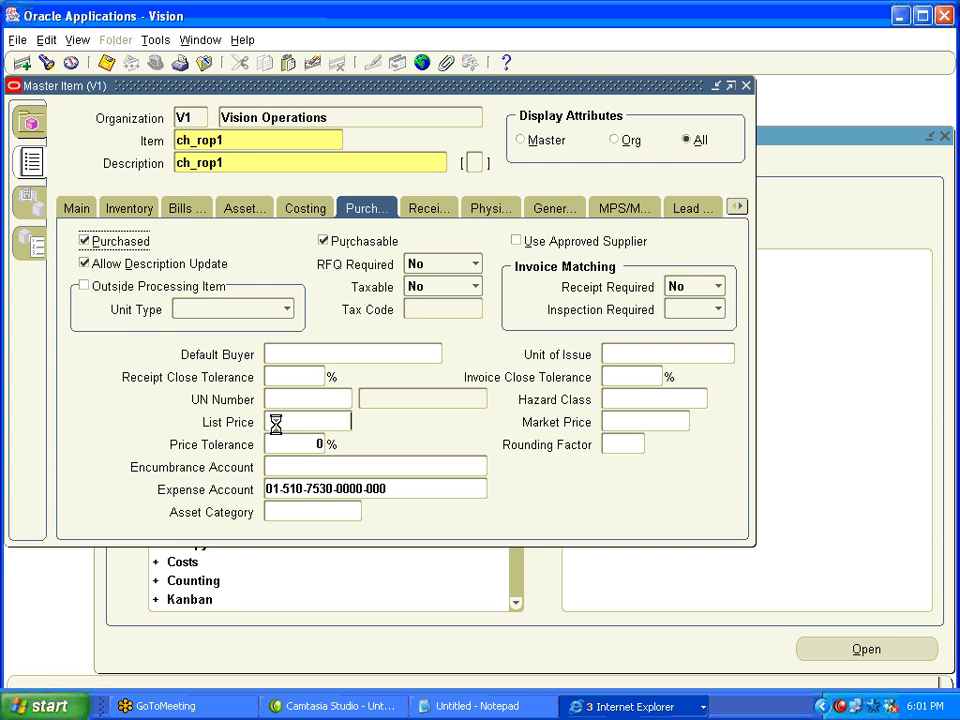
{"action": "type", "text": "2"}
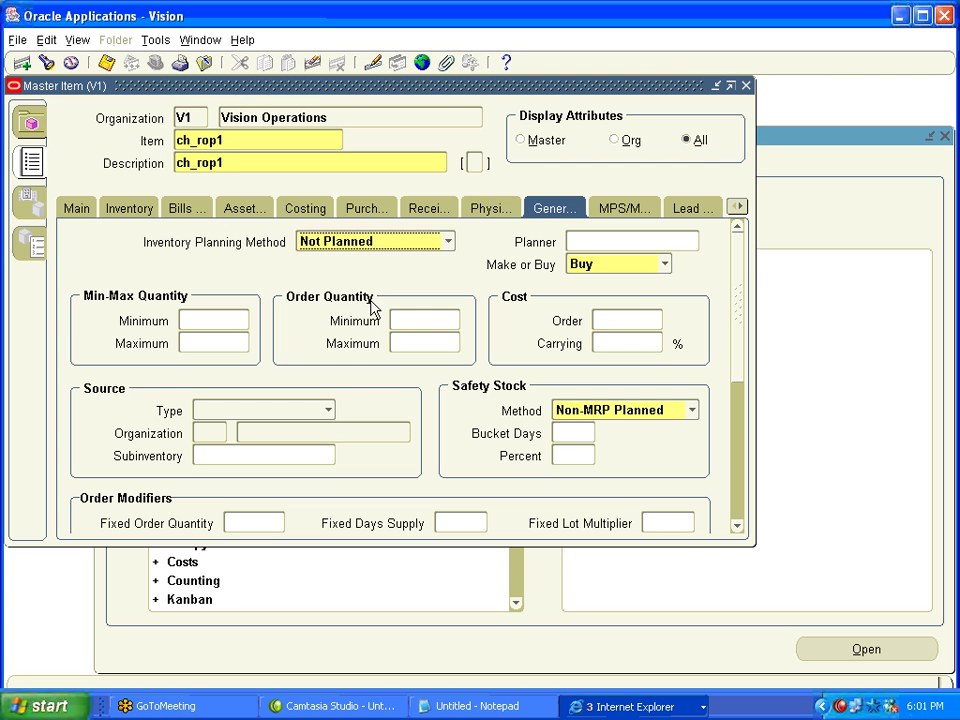
Set the Inventory Planning Method of item ch_rop1 to Reorder Point in the general planning attributes.
{"action": "left_click", "coordinate": [376, 243]}
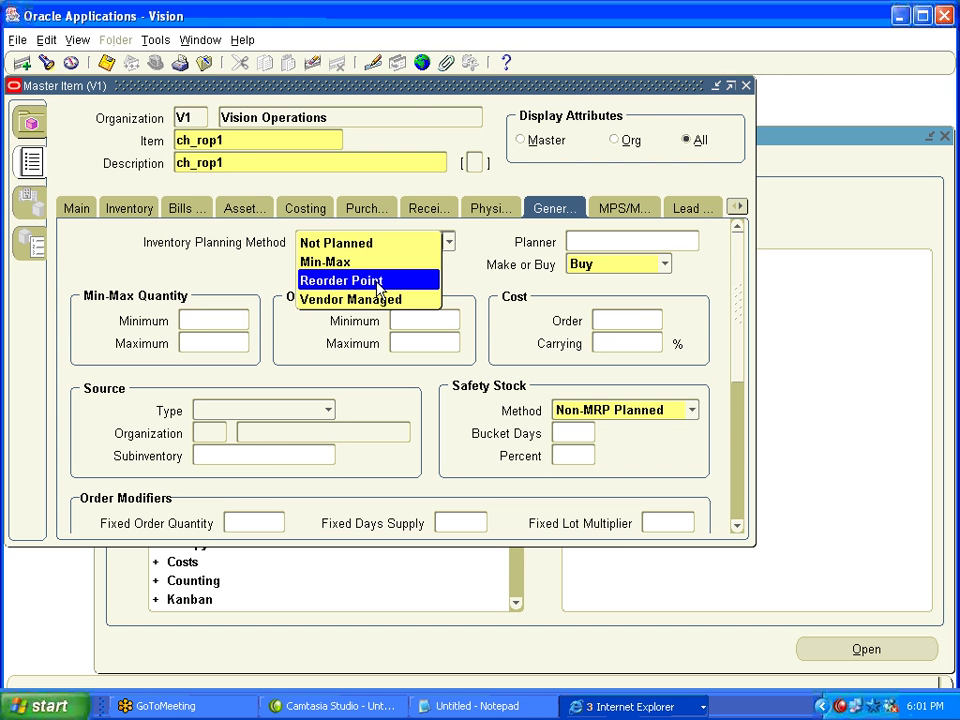
{"action": "left_click", "coordinate": [378, 283]}
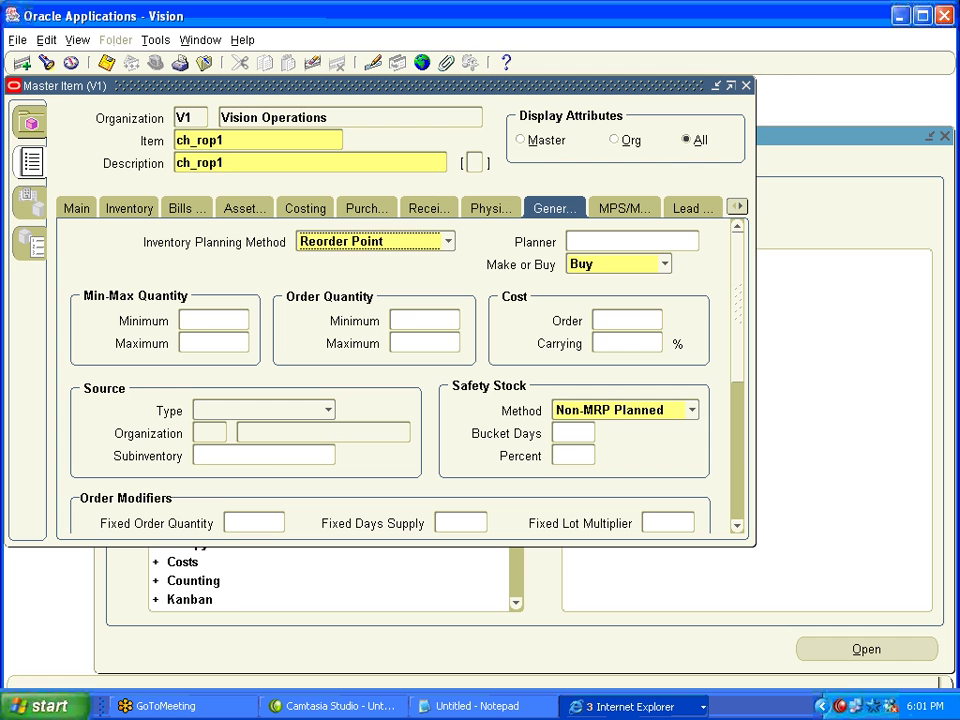
{"action": "left_click", "coordinate": [337, 250]}
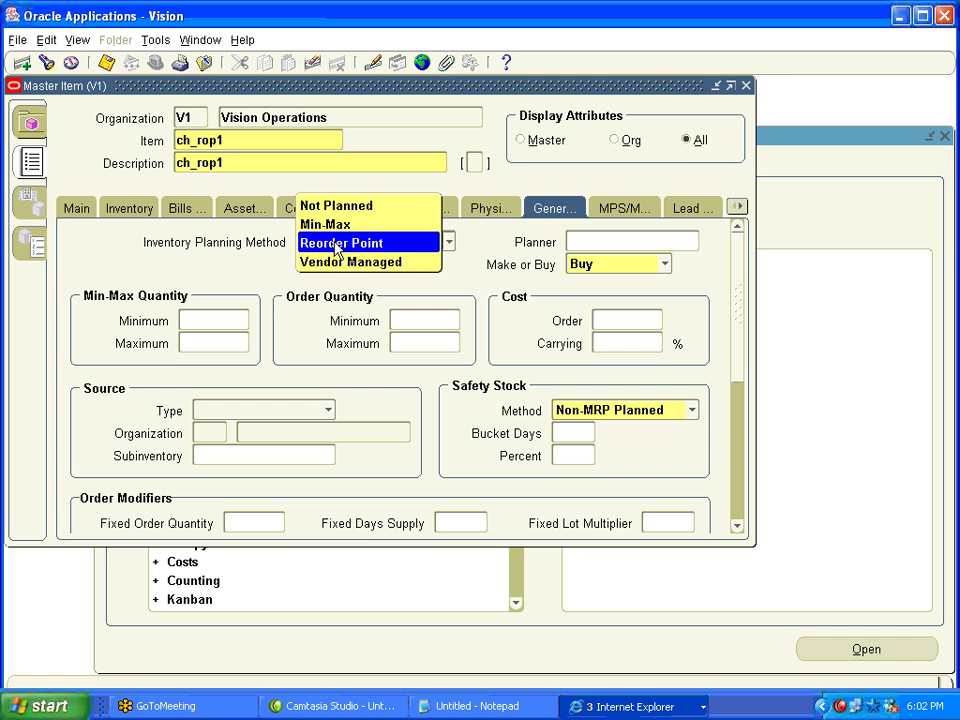
{"action": "left_click", "coordinate": [345, 243]}
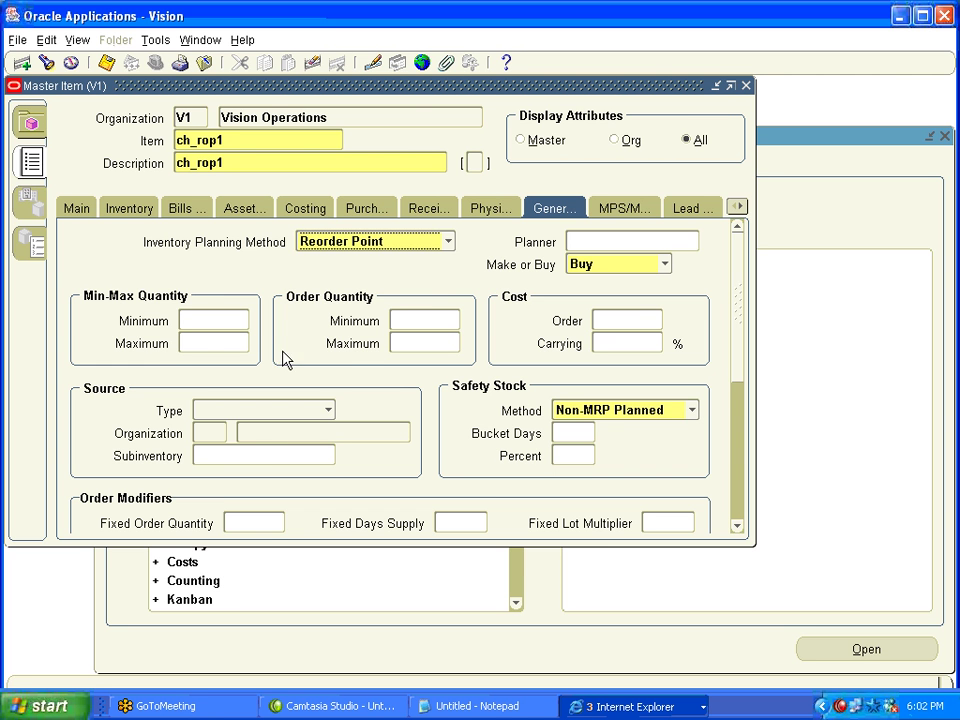
Set the replenishment source type to Supplier and keep Reorder Point as the planning method.
{"action": "left_click", "coordinate": [205, 319]}
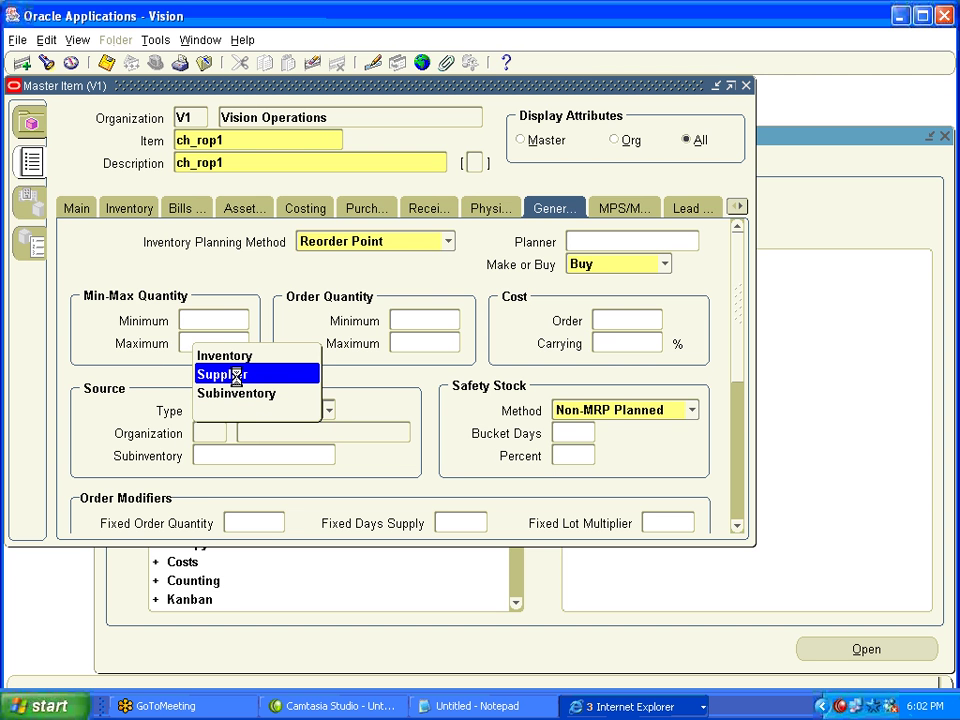
{"action": "left_click", "coordinate": [233, 376]}
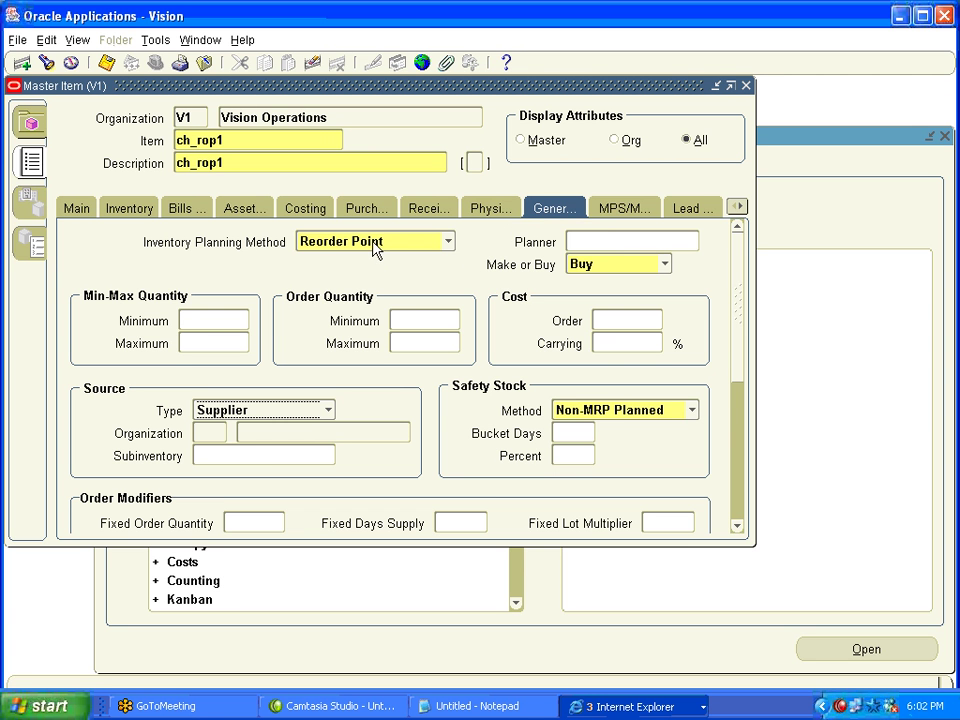
{"action": "left_click", "coordinate": [374, 248]}
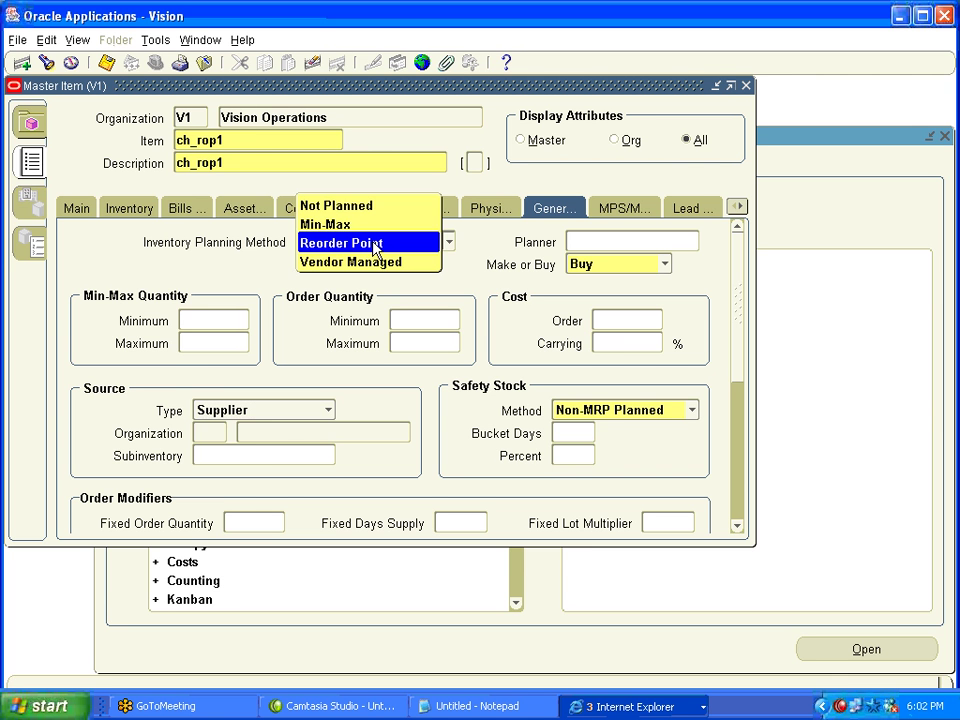
{"action": "left_click", "coordinate": [374, 248]}
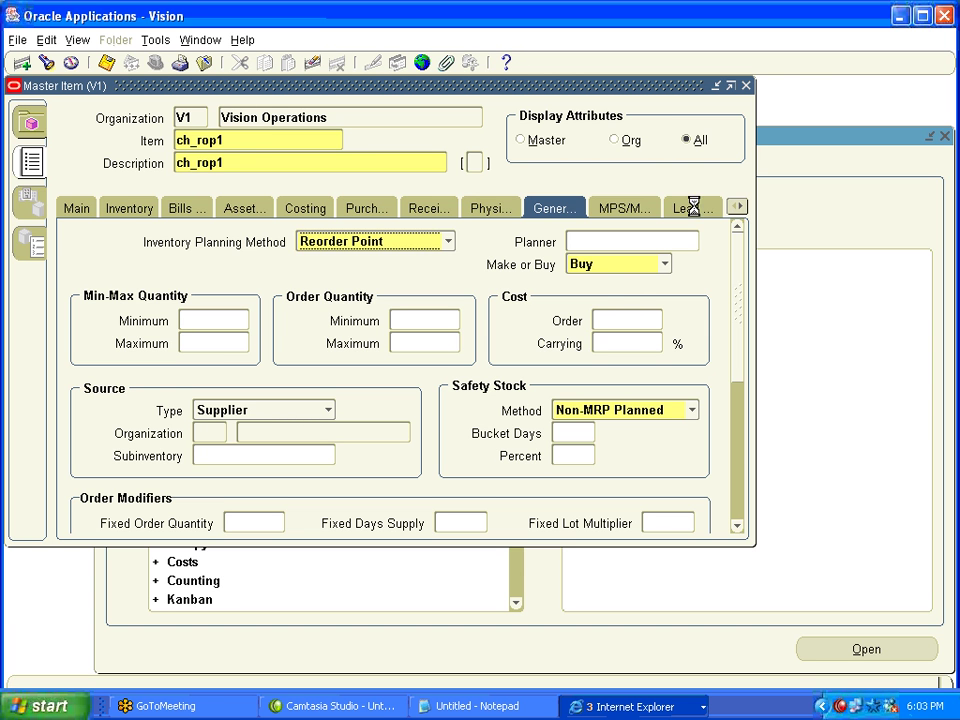
Set the item's lead times to 1 for Preprocessing, 1.5 for Processing and 1 for Postprocessing.
{"action": "left_click", "coordinate": [604, 314]}
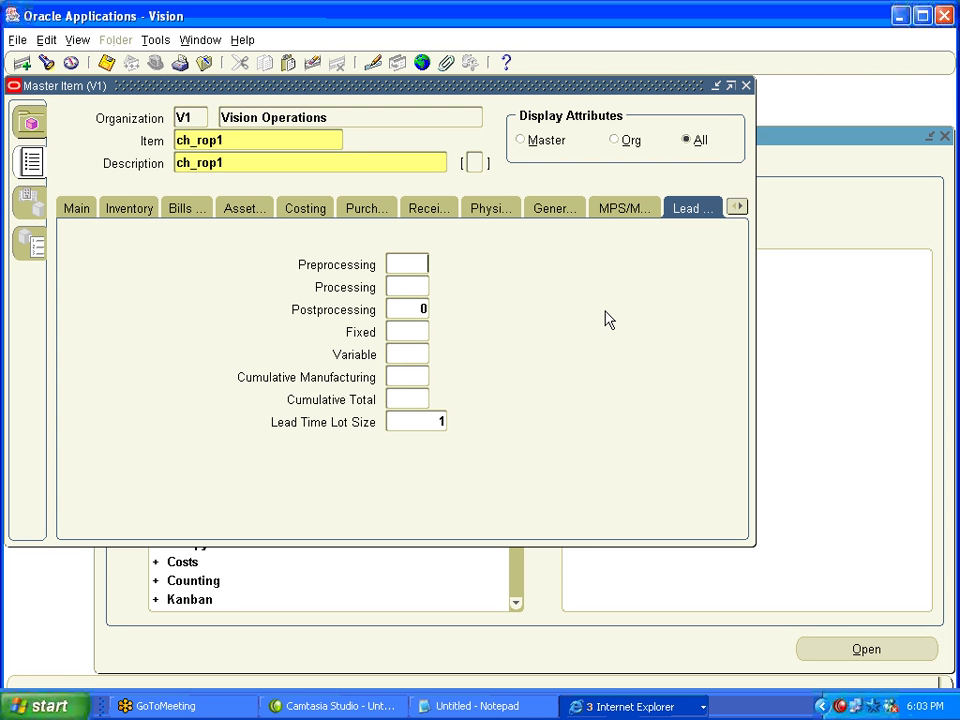
{"action": "type", "text": "1"}
{"action": "left_click", "coordinate": [407, 286]}
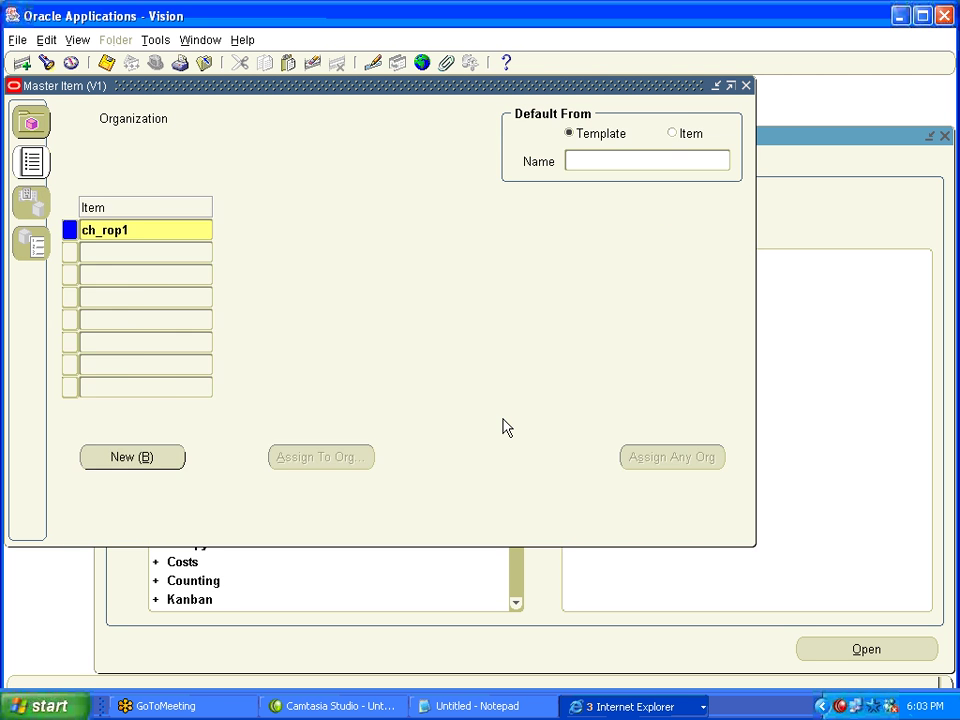
{"action": "type", "text": "1.5"}
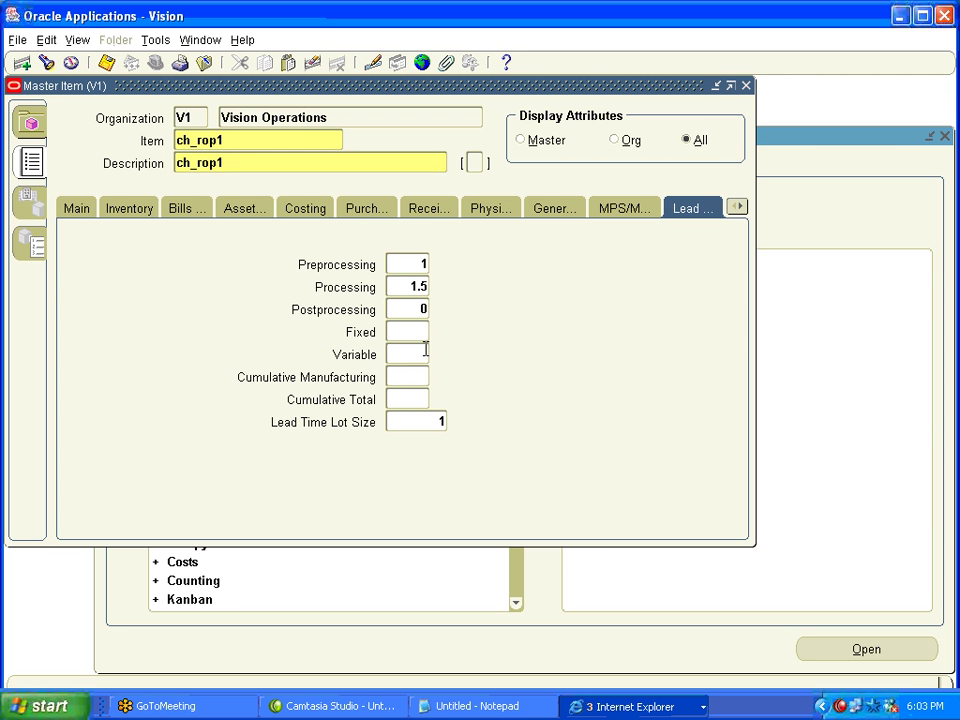
{"action": "left_click", "coordinate": [410, 313]}
{"action": "type", "text": "1"}
Switch to Notepad and add the line "Lead time for procurement" below the forecast notes.
{"action": "left_click", "coordinate": [470, 706]}
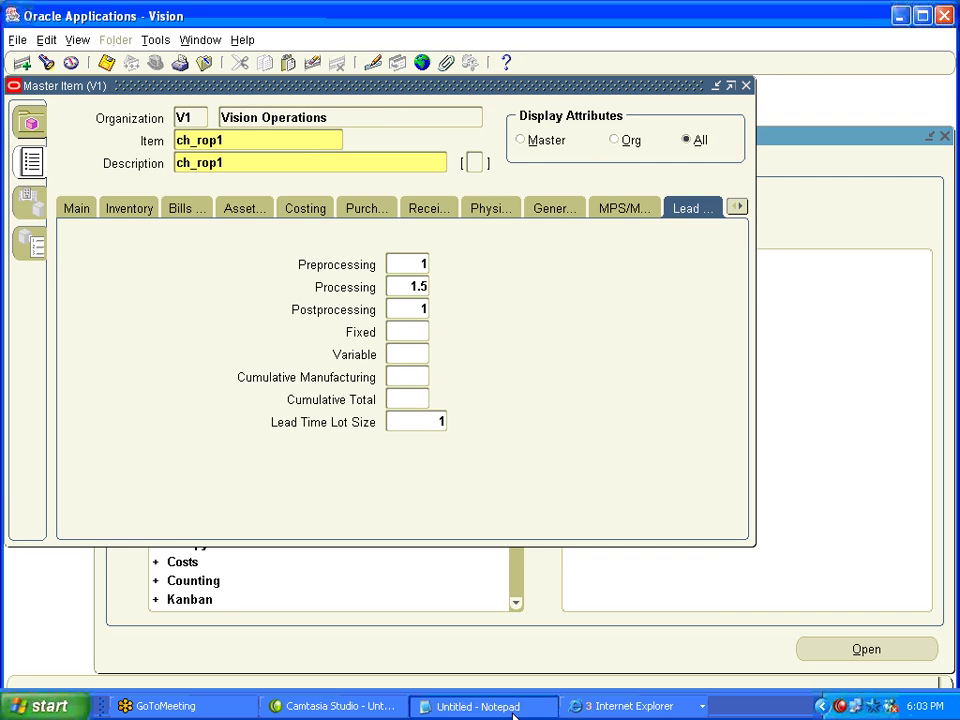
{"action": "key", "text": "Return"}
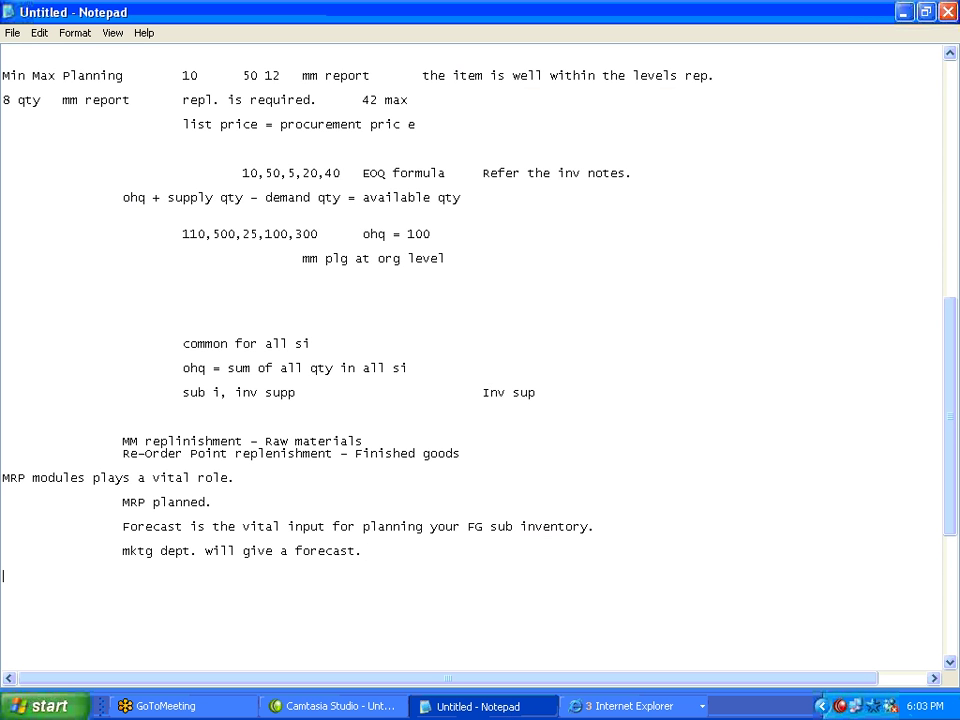
{"action": "type", "text": "Lead time for procurment"}
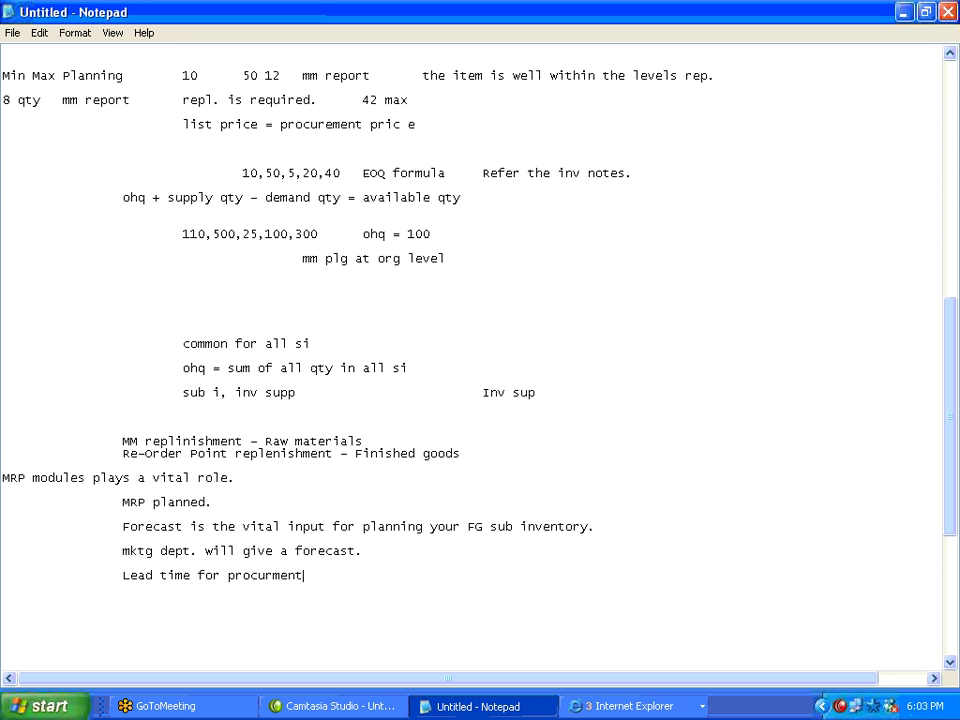
{"action": "key", "text": "Left"}
{"action": "key", "text": "Left"}
{"action": "key", "text": "Left"}
{"action": "key", "text": "Left"}
{"action": "type", "text": "e"}
{"action": "key", "text": "Right"}
{"action": "key", "text": "Right"}
{"action": "key", "text": "Right"}
{"action": "key", "text": "Right"}
Complete the lead time note with "- PP + P + PP 1+1.5+1 = 3.5 app. 4 days." and return to Oracle Applications.
{"action": "type", "text": "- PP + P + PP"}
{"action": "type", "text": "1+1."}
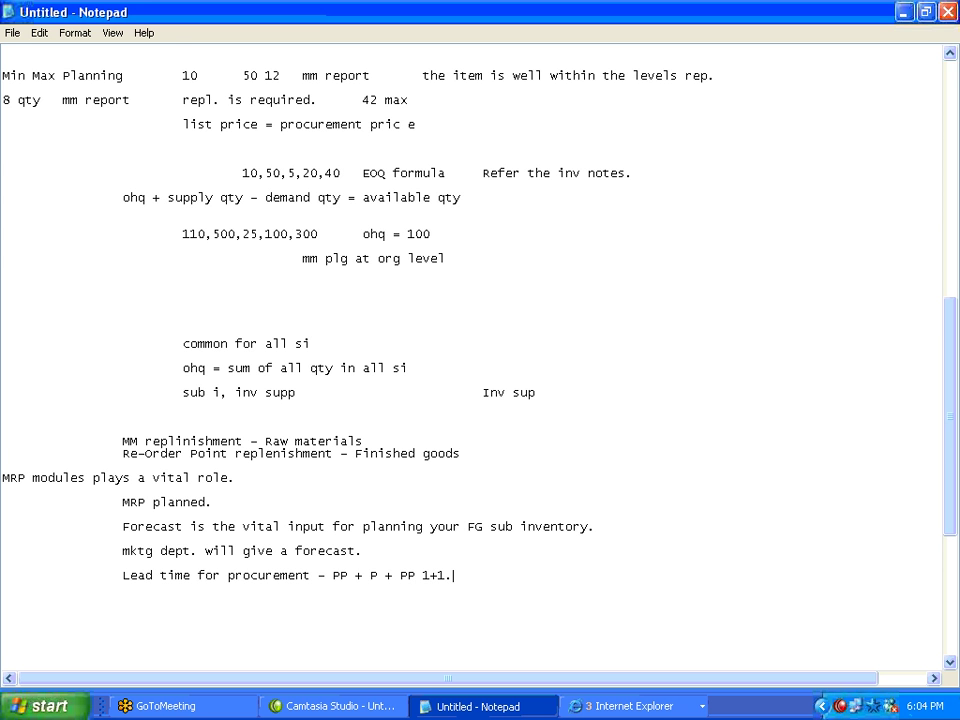
{"action": "type", "text": "5+1 = 3.5 app."}
{"action": "type", "text": "4 days"}
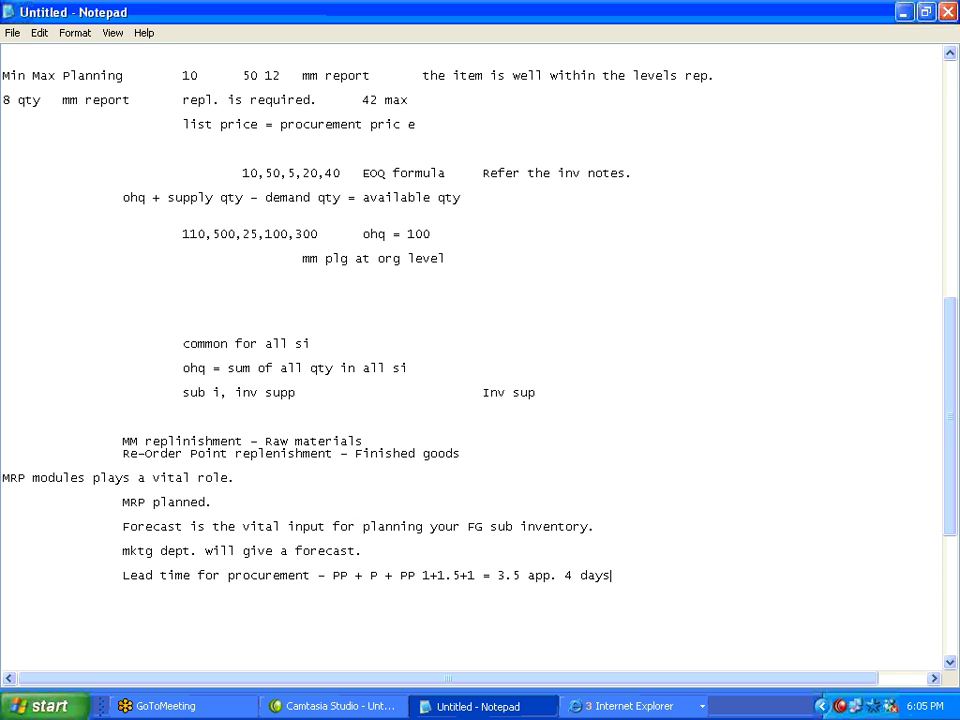
{"action": "type", "text": "."}
{"action": "key", "text": "Return"}
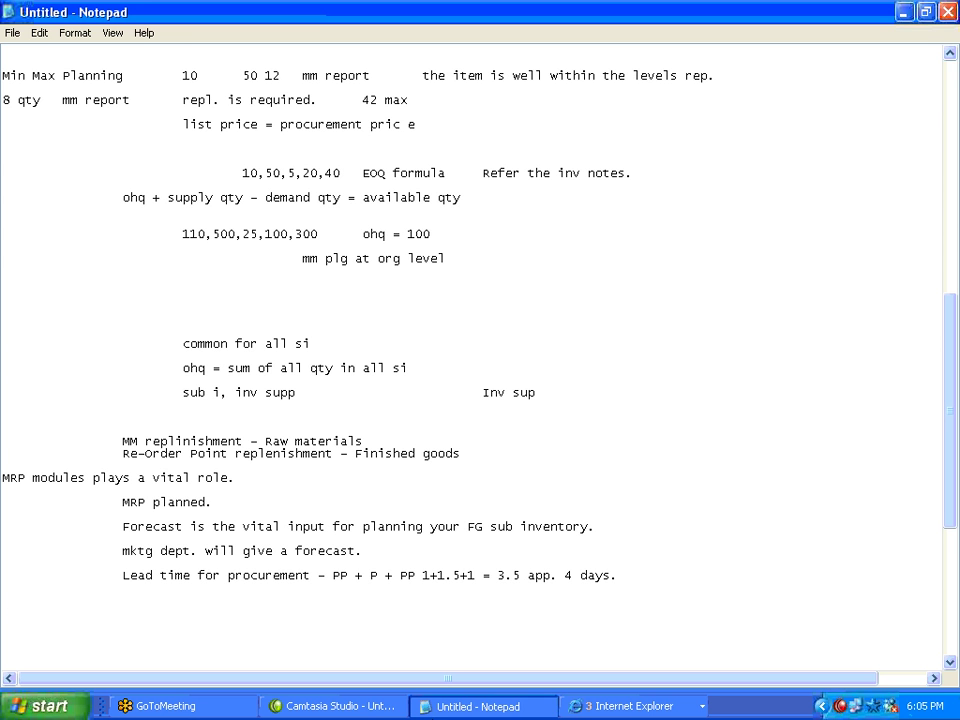
{"action": "left_click", "coordinate": [620, 710]}
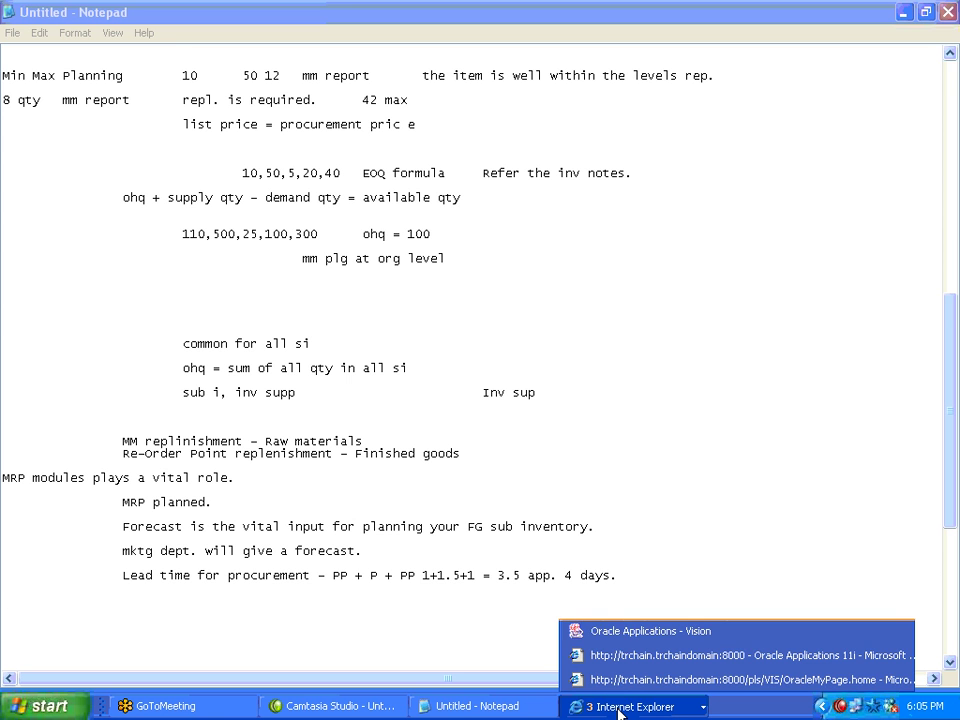
{"action": "left_click", "coordinate": [606, 628]}
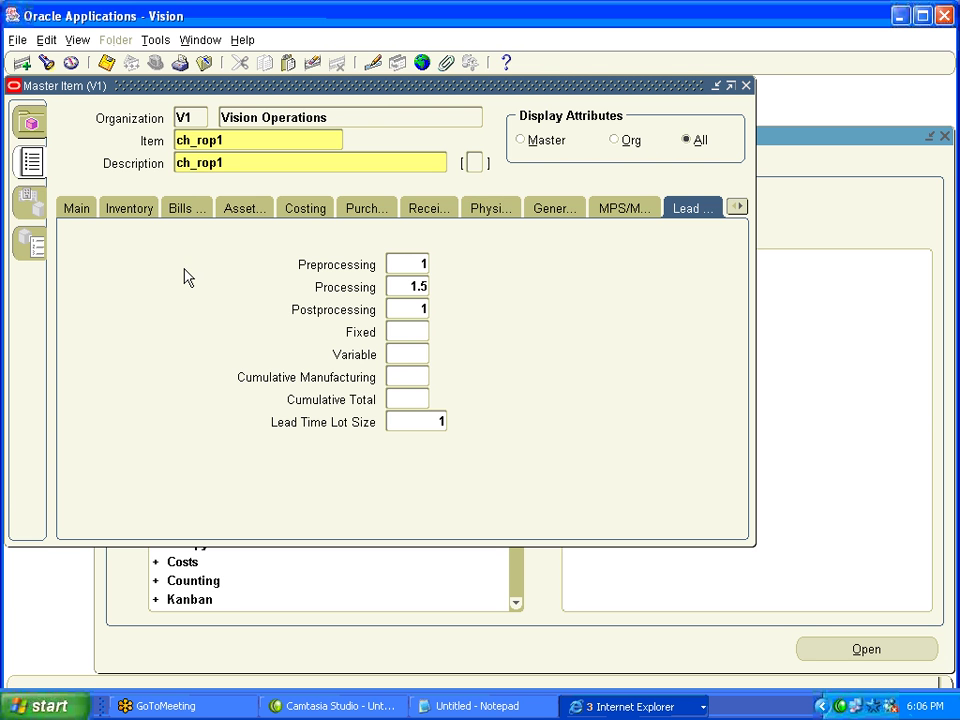
Switch to Notepad and add the note "Apply purchasing template" below the lead time line.
{"action": "left_click", "coordinate": [470, 706]}
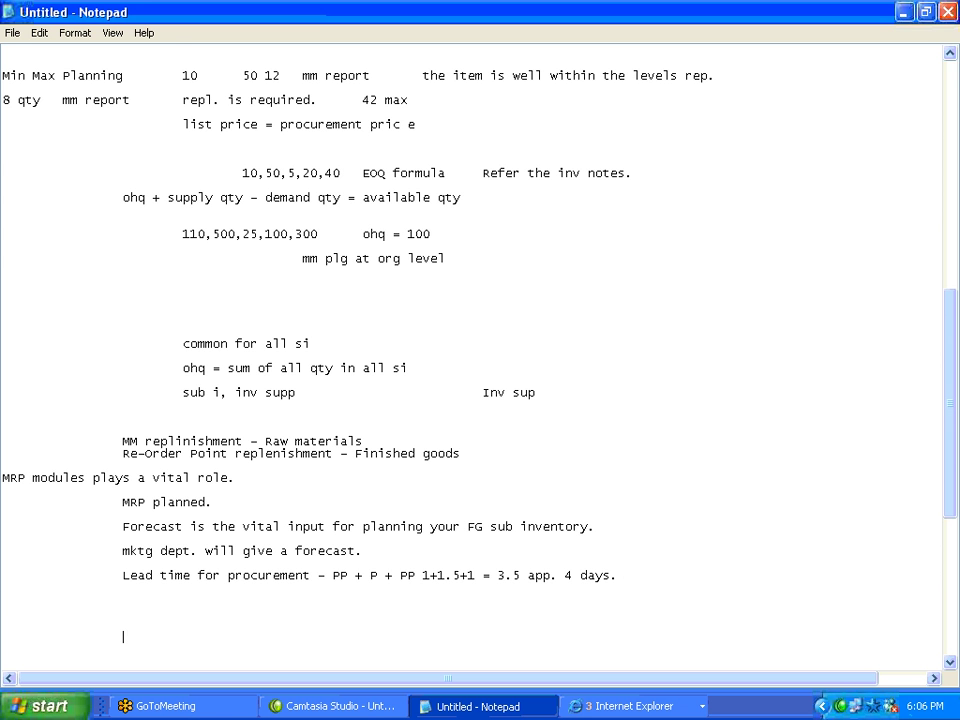
{"action": "type", "text": "Apply purchasing "}
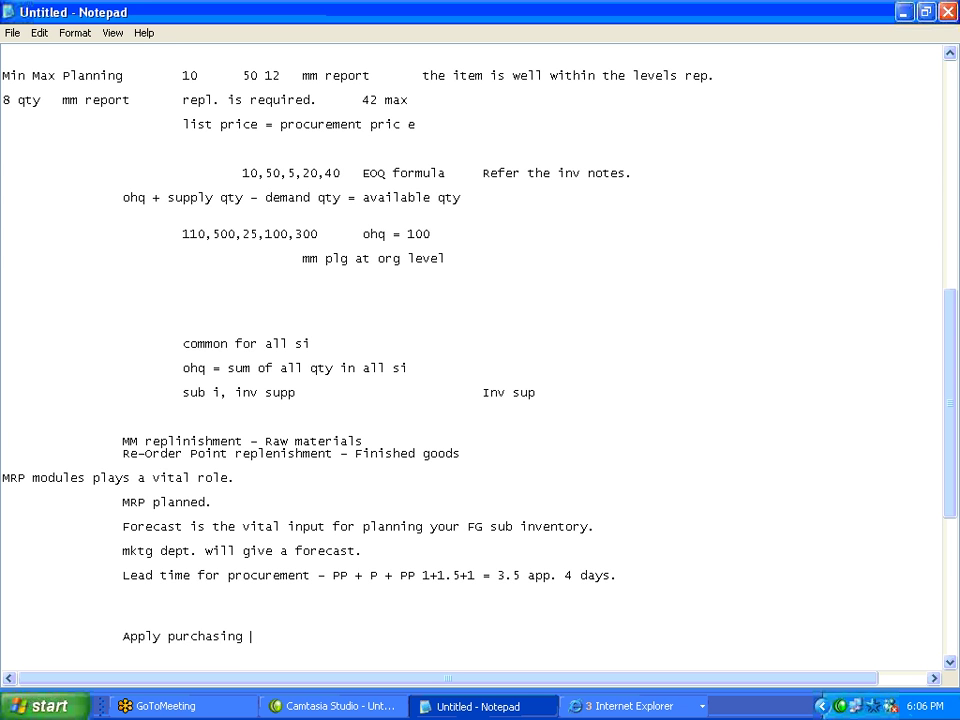
{"action": "type", "text": "template"}
{"action": "key", "text": "Return"}
{"action": "key", "text": "Tab"}
{"action": "key", "text": "Tab"}
Switch back to Oracle Applications and display the general planning attributes of item ch_rop1.
{"action": "left_click", "coordinate": [655, 705]}
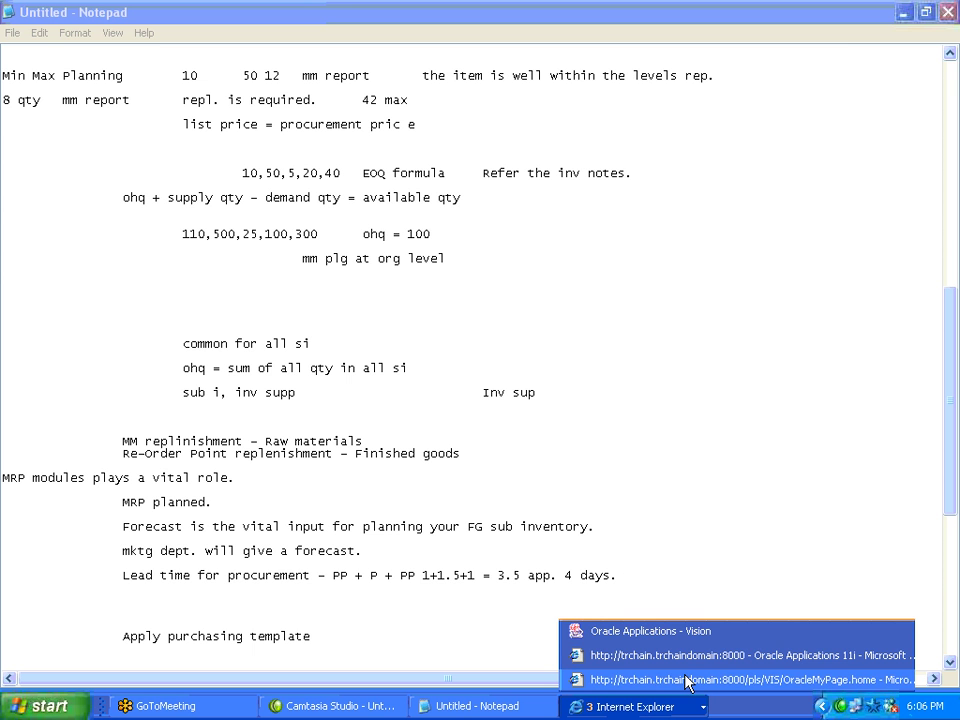
{"action": "left_click", "coordinate": [686, 631]}
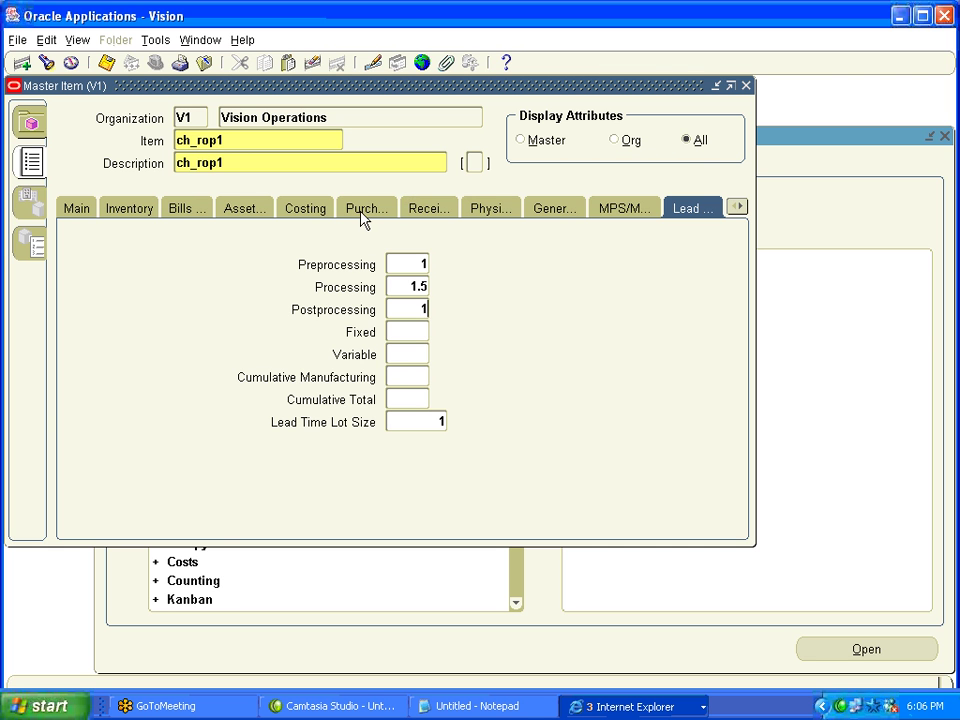
{"action": "left_click", "coordinate": [550, 208]}
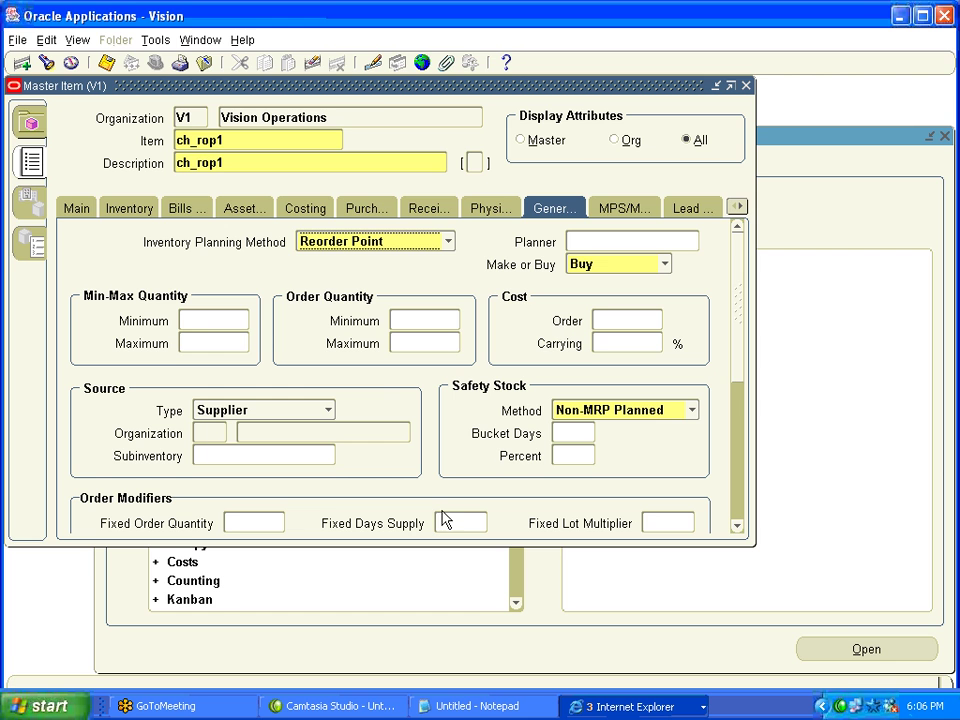
Switch to Notepad and add the line "Planning method" below the purchasing template note, followed by a long run of blank lines.
{"action": "left_click", "coordinate": [450, 708]}
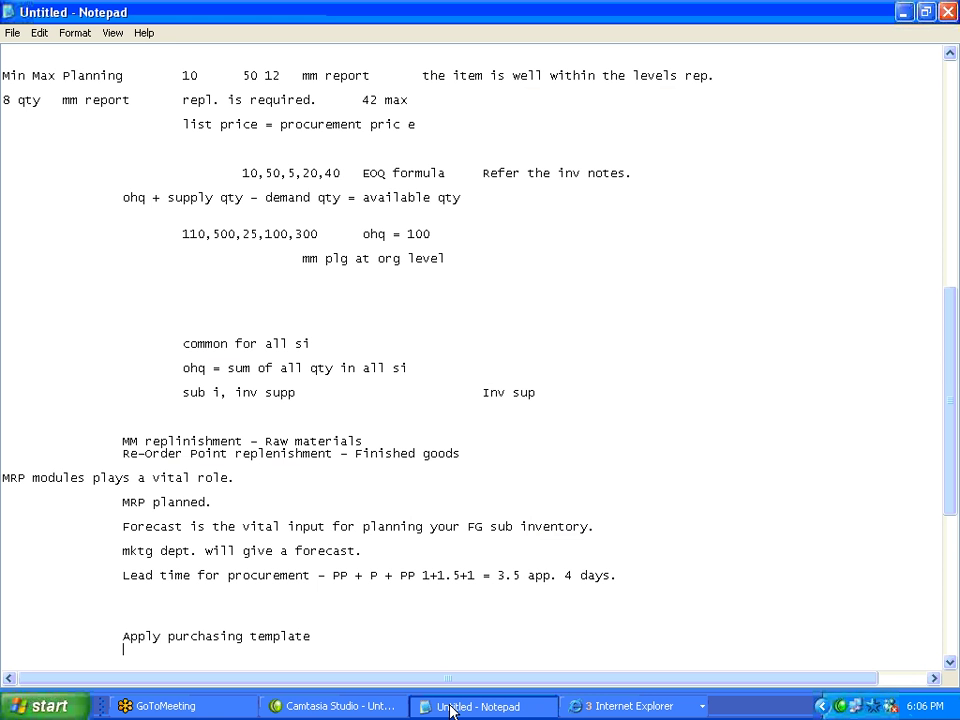
{"action": "type", "text": "P"}
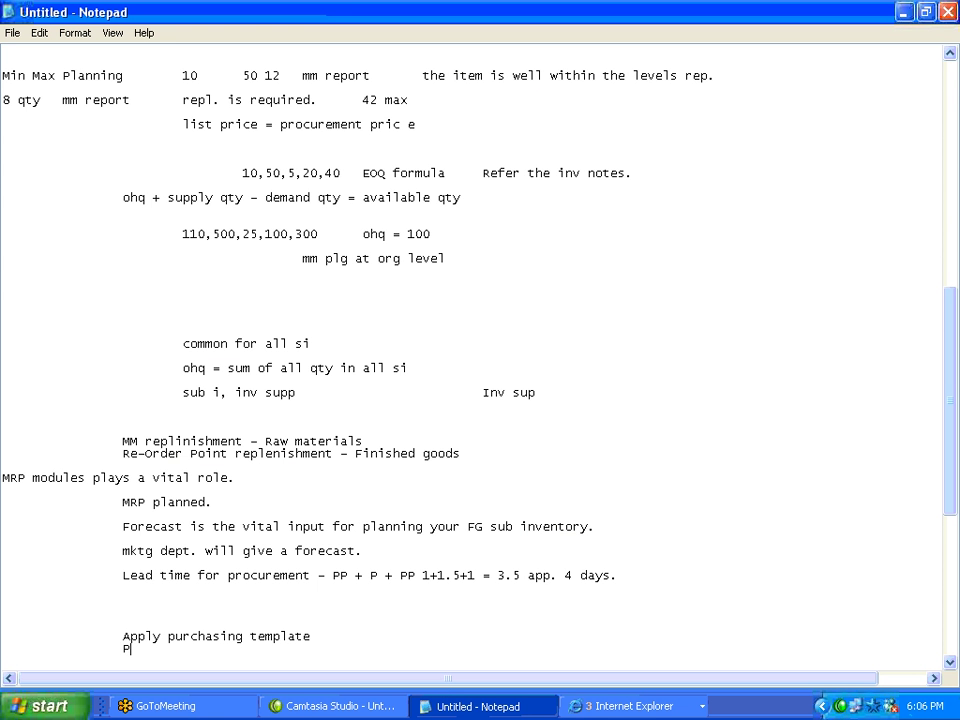
{"action": "type", "text": "lanning method"}
{"action": "key", "text": "Return"}
{"action": "key", "text": "Return"}
{"action": "key", "text": "Return"}
{"action": "key", "text": "Return"}
{"action": "key", "text": "Return"}
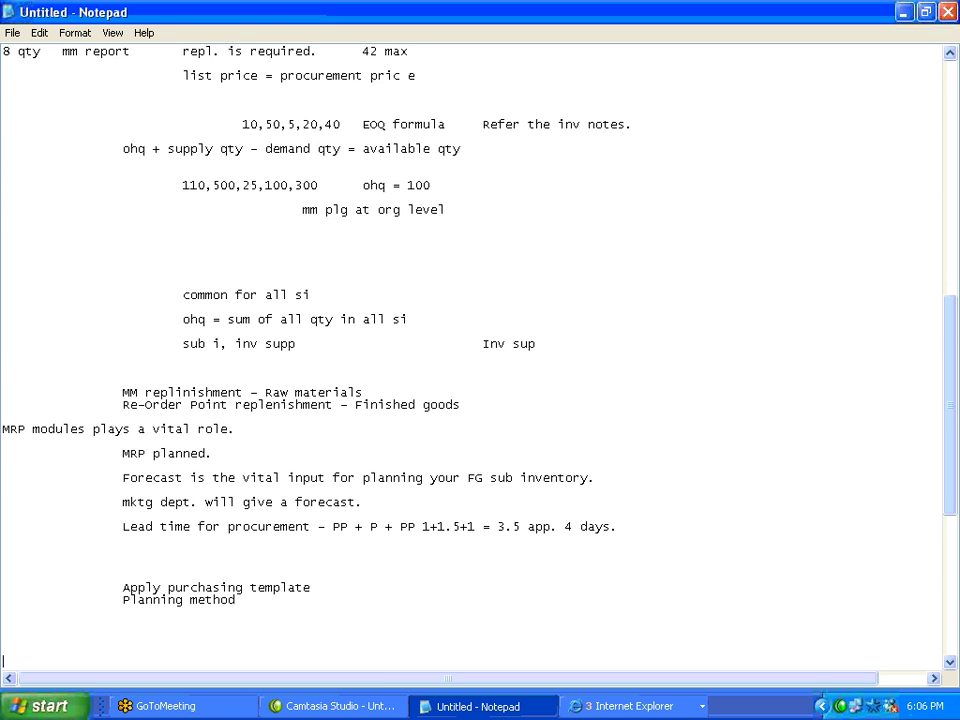
{"action": "key", "text": "Return"}
{"action": "key", "text": "Return"}
{"action": "key", "text": "Return"}
{"action": "key", "text": "Return"}
{"action": "key", "text": "Return"}
{"action": "key", "text": "Return"}
{"action": "key", "text": "Return"}
{"action": "key", "text": "Return"}
{"action": "key", "text": "Return"}
{"action": "key", "text": "Return"}
{"action": "key", "text": "Return"}
{"action": "key", "text": "Return"}
{"action": "key", "text": "Return"}
{"action": "key", "text": "Return"}
{"action": "key", "text": "Return"}
{"action": "key", "text": "Return"}
{"action": "key", "text": "Return"}
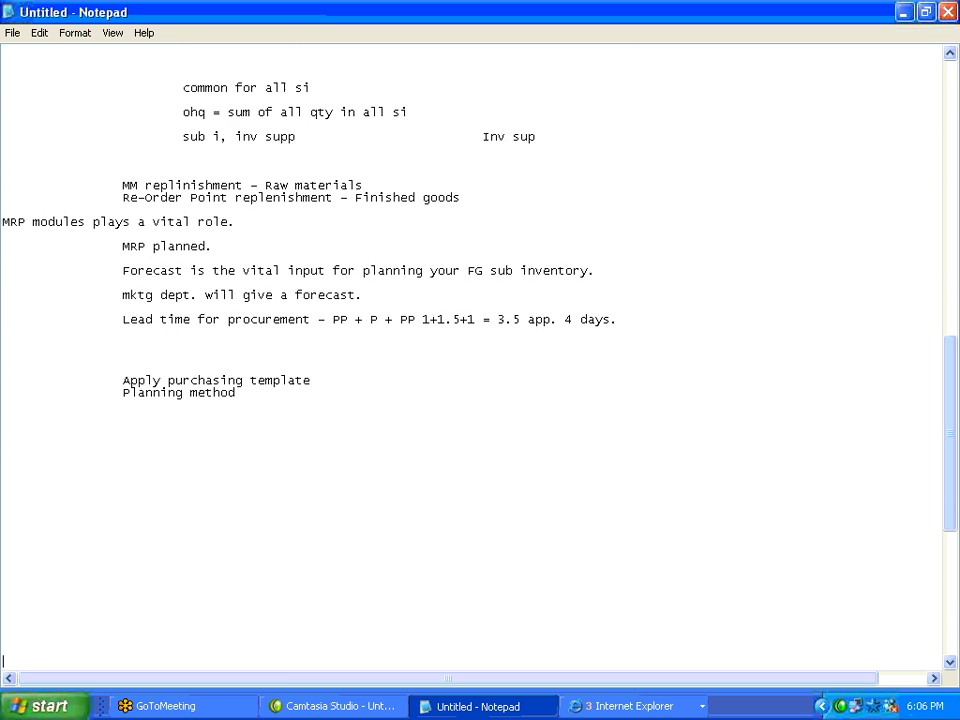
{"action": "key", "text": "Return"}
{"action": "key", "text": "Return"}
{"action": "key", "text": "Return"}
{"action": "key", "text": "Return"}
{"action": "key", "text": "Return"}
{"action": "key", "text": "Return"}
{"action": "key", "text": "Return"}
{"action": "key", "text": "Return"}
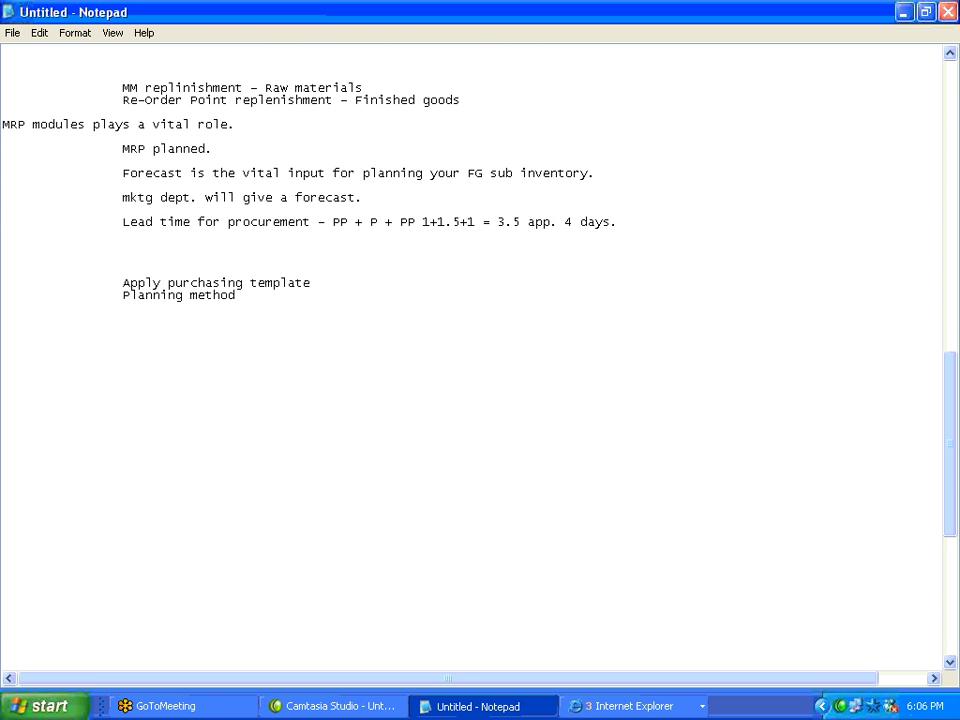
Add the line "Source = supplier" below the planning method note, indented to align with it, and start a new line.
{"action": "left_click", "coordinate": [285, 295]}
{"action": "key", "text": "Return"}
{"action": "type", "text": "Source "}
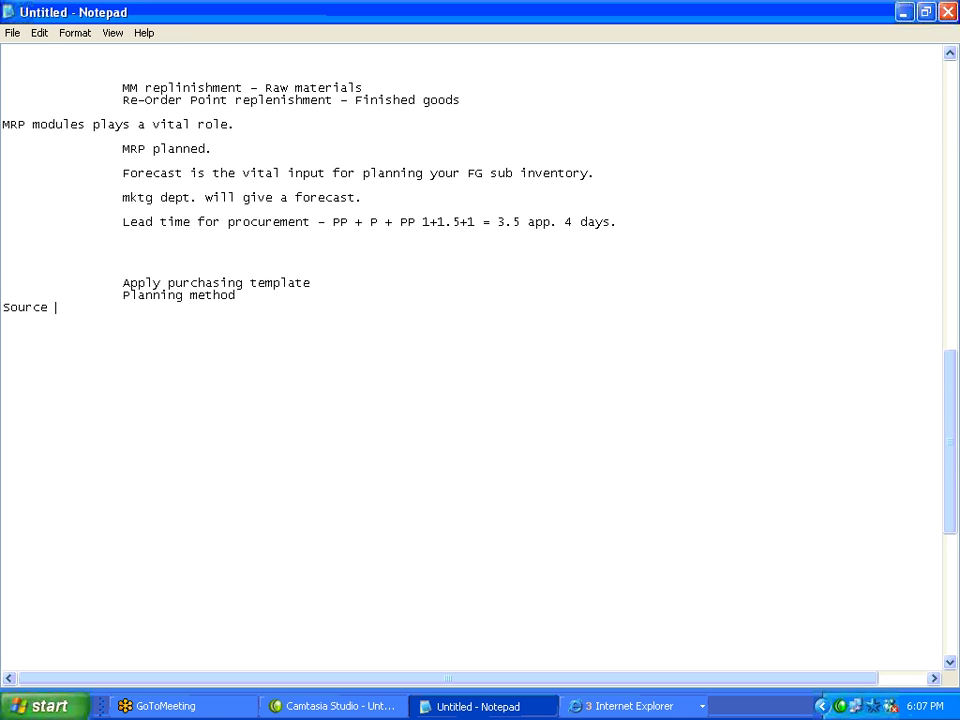
{"action": "type", "text": "= supplier"}
{"action": "key", "text": "Home"}
{"action": "key", "text": "Tab"}
{"action": "key", "text": "Tab"}
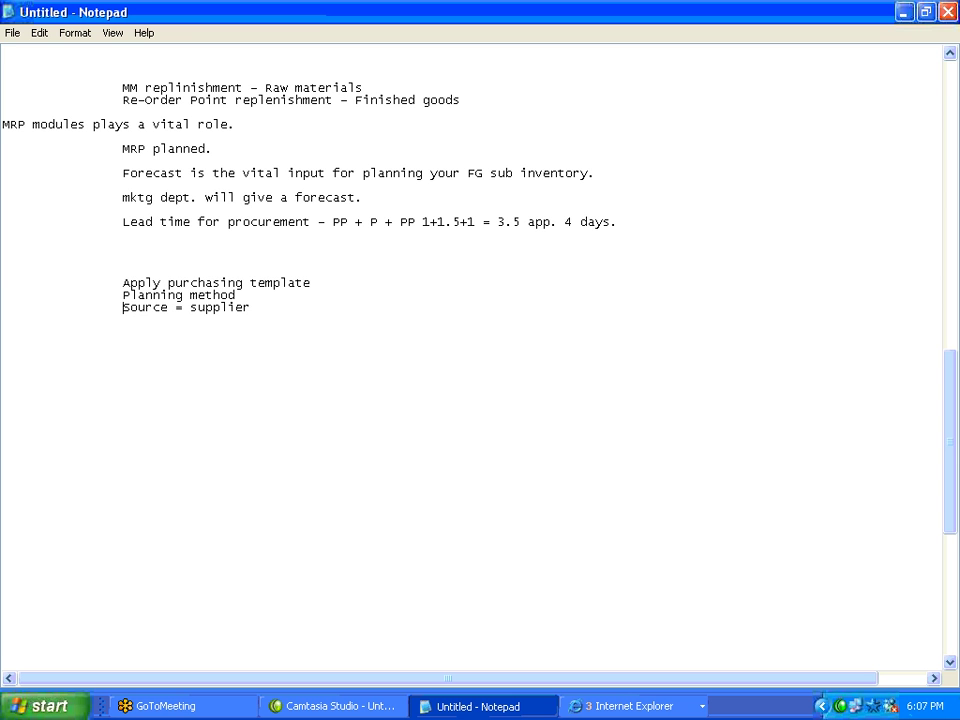
{"action": "key", "text": "Return"}
{"action": "key", "text": "Tab"}
Switch to Oracle Applications and display the lead time attributes of item ch_rop1.
{"action": "left_click", "coordinate": [618, 707]}
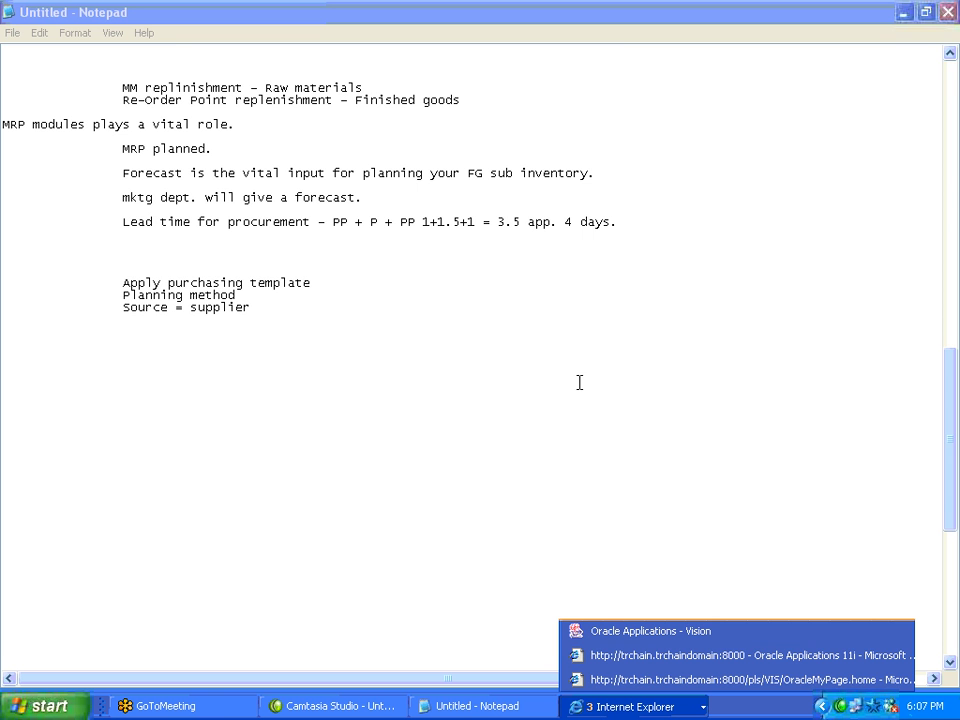
{"action": "left_click", "coordinate": [682, 631]}
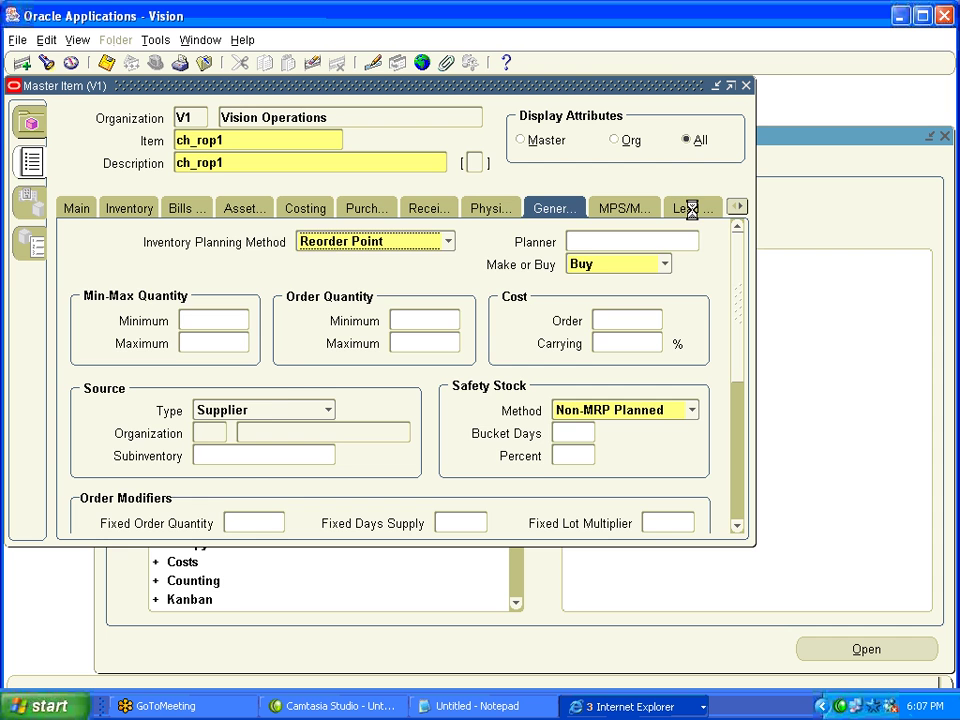
{"action": "left_click", "coordinate": [691, 208]}
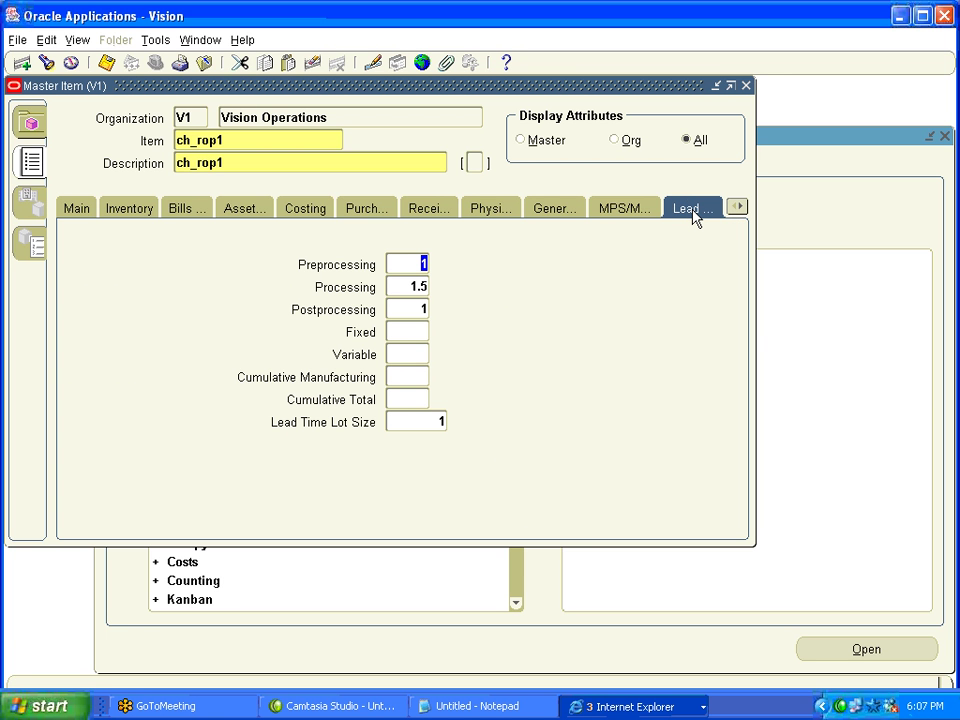
Switch to Notepad and add the indented line "Lead time - P, PP and" below the source note.
{"action": "left_click", "coordinate": [441, 708]}
{"action": "key", "text": "Return"}
{"action": "key", "text": "Tab"}
{"action": "key", "text": "Tab"}
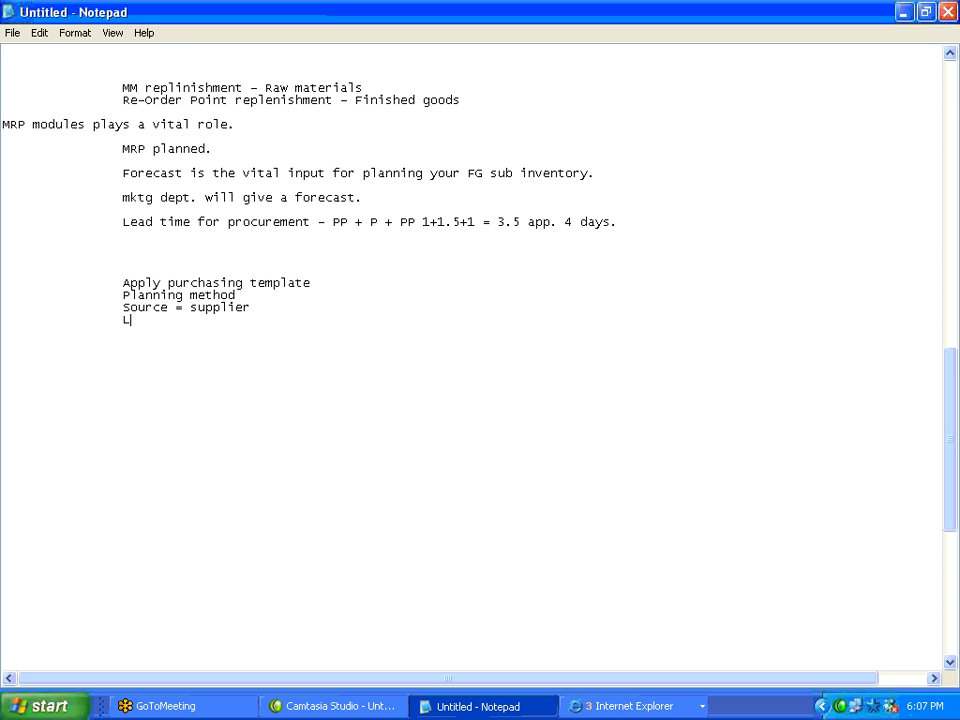
{"action": "type", "text": "Lead time "}
{"action": "type", "text": "- "}
{"action": "type", "text": "P."}
{"action": "key", "text": "BackSpace"}
{"action": "key", "text": "BackSpace"}
{"action": "type", "text": ", PP and"}
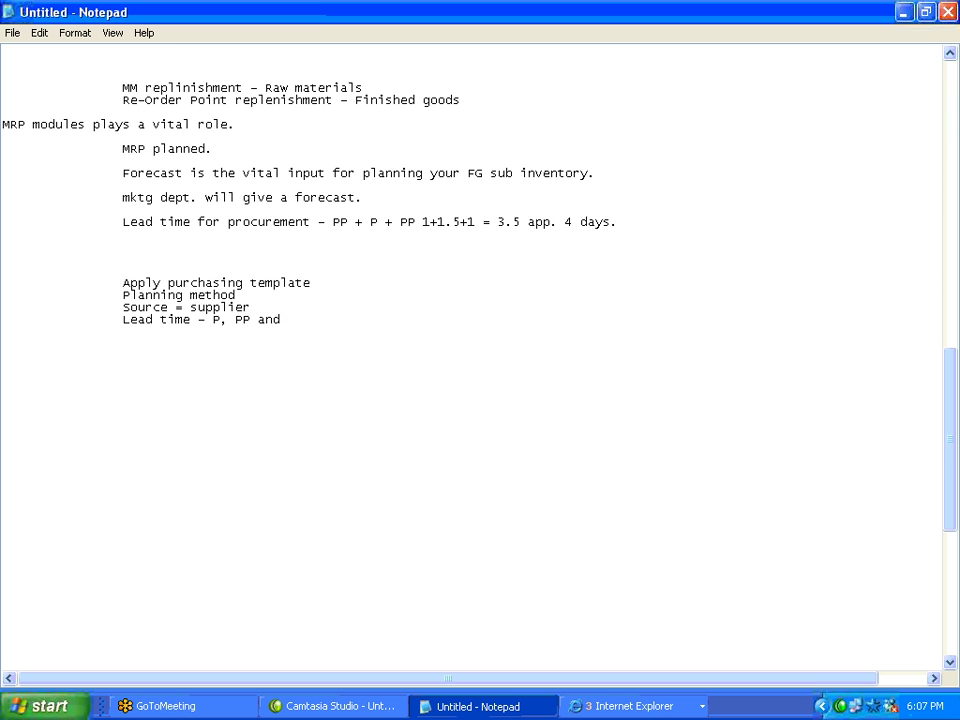
Correct and complete the lead time note so it lists PP, P and PP, and add blank lines below it.
{"action": "key", "text": "Left"}
{"action": "key", "text": "Left"}
{"action": "key", "text": "Left"}
{"action": "key", "text": "Left"}
{"action": "key", "text": "Left"}
{"action": "key", "text": "Left"}
{"action": "key", "text": "Left"}
{"action": "key", "text": "Left"}
{"action": "key", "text": "Left"}
{"action": "type", "text": "P"}
{"action": "key", "text": "Right"}
{"action": "key", "text": "Right"}
{"action": "key", "text": "Delete"}
{"action": "key", "text": "Right"}
{"action": "key", "text": "Right"}
{"action": "key", "text": "Right"}
{"action": "key", "text": "Right"}
{"action": "key", "text": "Right"}
{"action": "type", "text": "PP"}
{"action": "key", "text": "Return"}
{"action": "key", "text": "Return"}
Switch to Oracle Applications and assign item ch_rop1 to organization 502, ch_inv2.
{"action": "left_click", "coordinate": [620, 710]}
{"action": "left_click", "coordinate": [638, 690]}
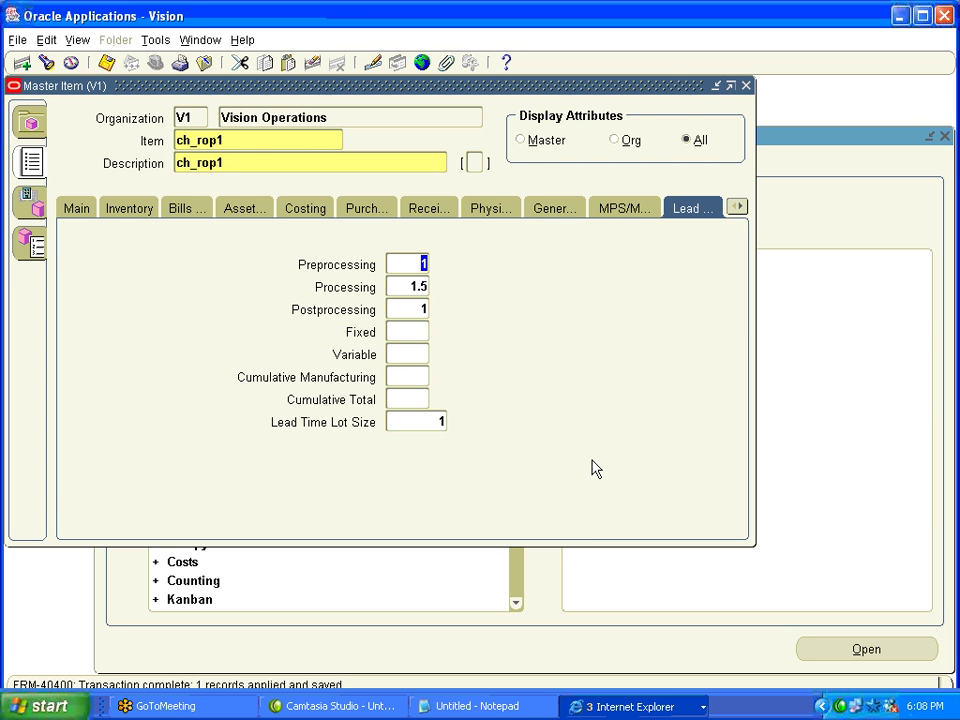
{"action": "key", "text": "alt+t"}
{"action": "key", "text": "Return"}
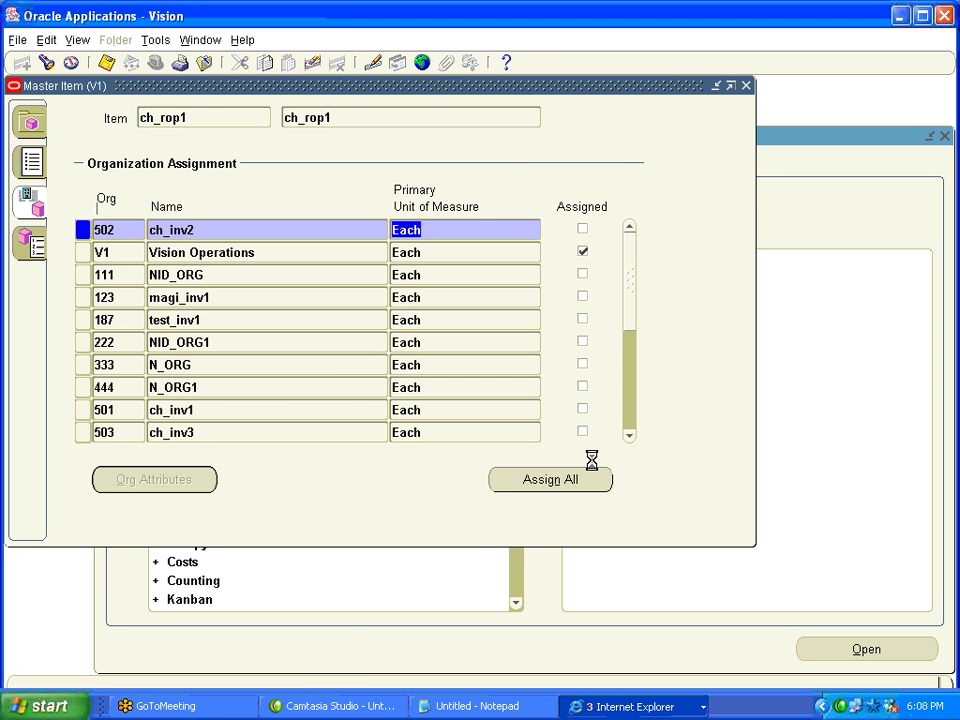
{"action": "key", "text": "space"}
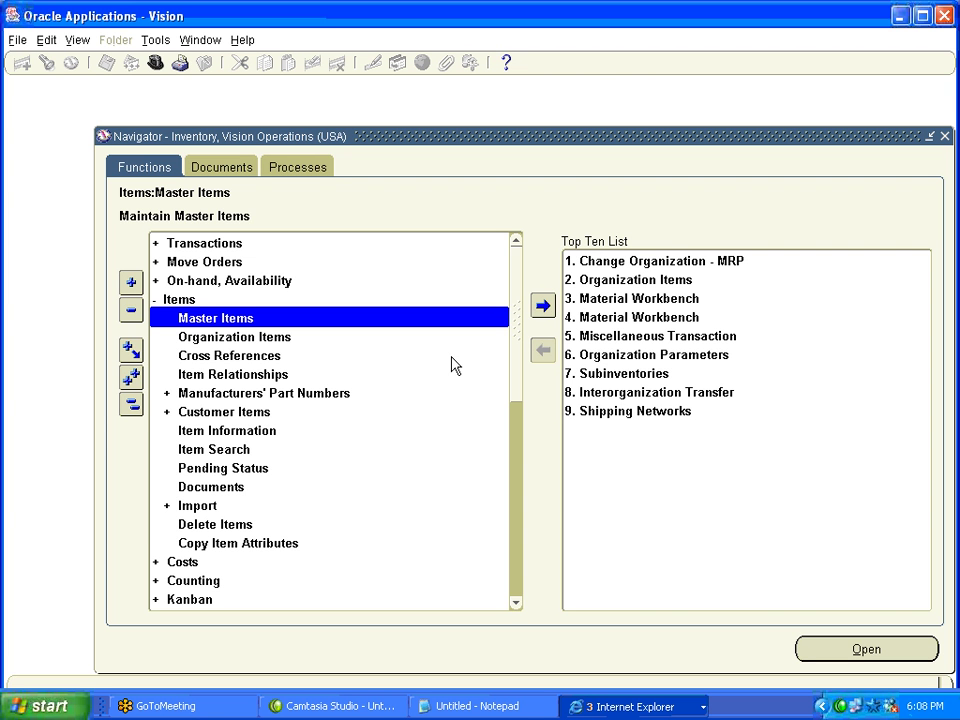
Open the Forecast Sets form from the Planning forecasts functions and move its window nearer the middle of the workspace.
{"action": "left_click", "coordinate": [131, 404]}
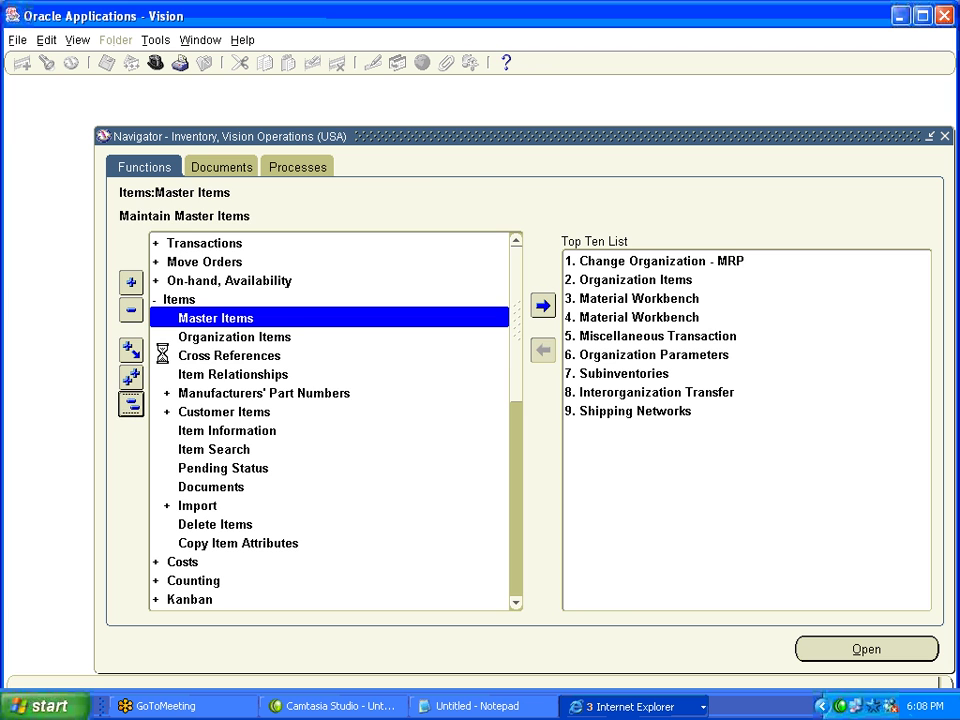
{"action": "left_click", "coordinate": [185, 373]}
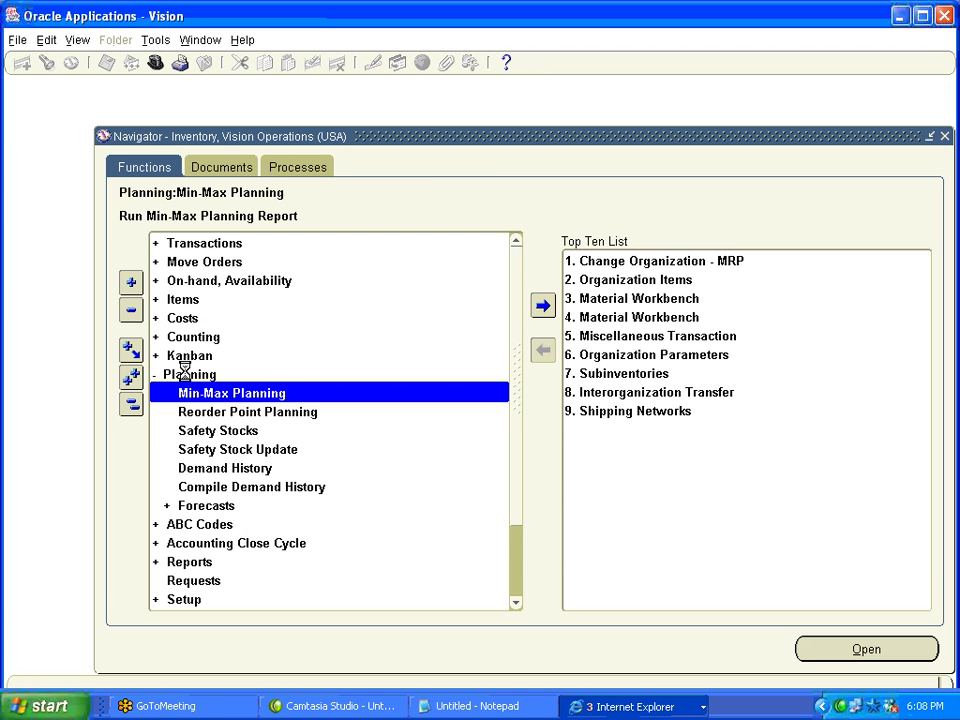
{"action": "left_click", "coordinate": [231, 506]}
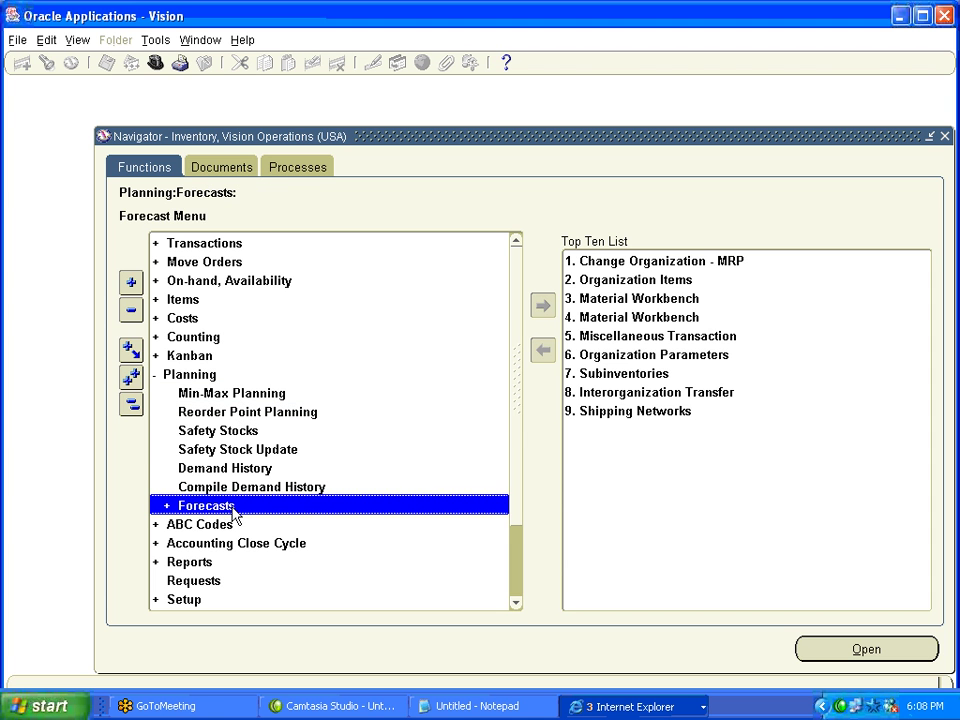
{"action": "left_click_drag", "start_coordinate": [514, 392], "coordinate": [516, 459]}
{"action": "left_click", "coordinate": [205, 487]}
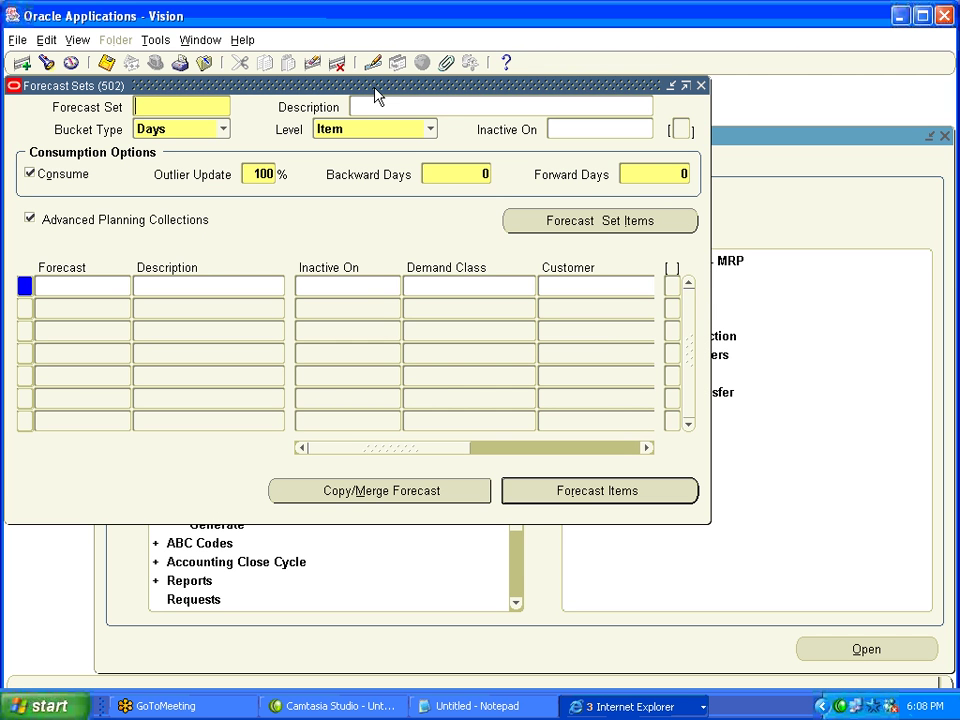
{"action": "left_click_drag", "start_coordinate": [377, 86], "coordinate": [492, 164]}
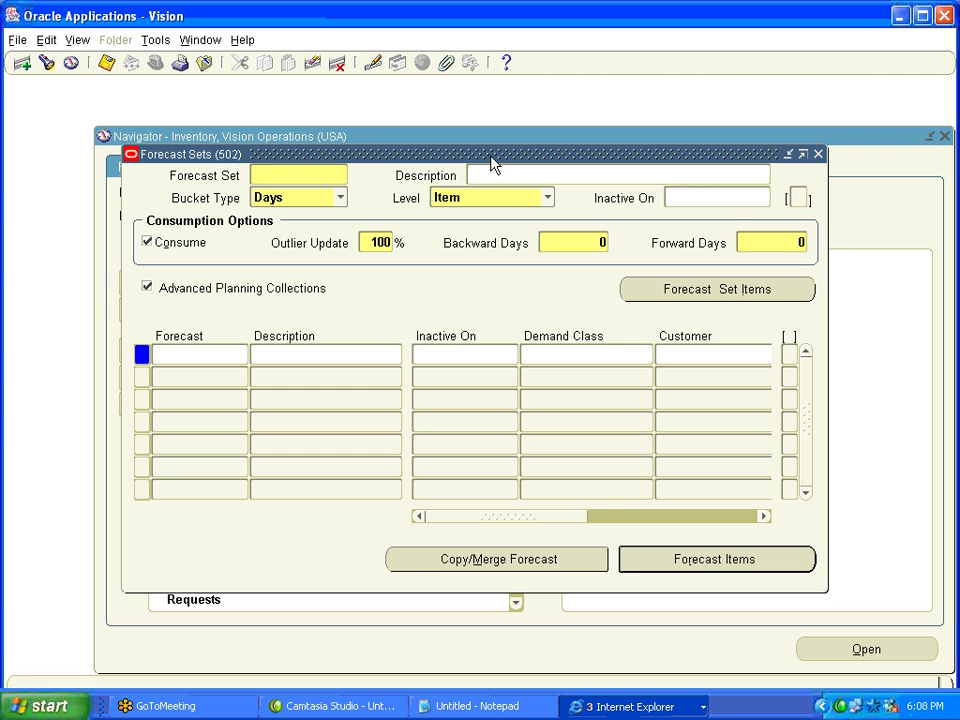
Name the new forecast set ch_fs1 and choose Days as its bucket type.
{"action": "type", "text": "ch"}
{"action": "type", "text": "_fore"}
{"action": "type", "text": "_se"}
{"action": "key", "text": "BackSpace"}
{"action": "key", "text": "BackSpace"}
{"action": "key", "text": "BackSpace"}
{"action": "key", "text": "BackSpace"}
{"action": "key", "text": "BackSpace"}
{"action": "key", "text": "BackSpace"}
{"action": "type", "text": "s1"}
{"action": "left_click", "coordinate": [302, 205]}
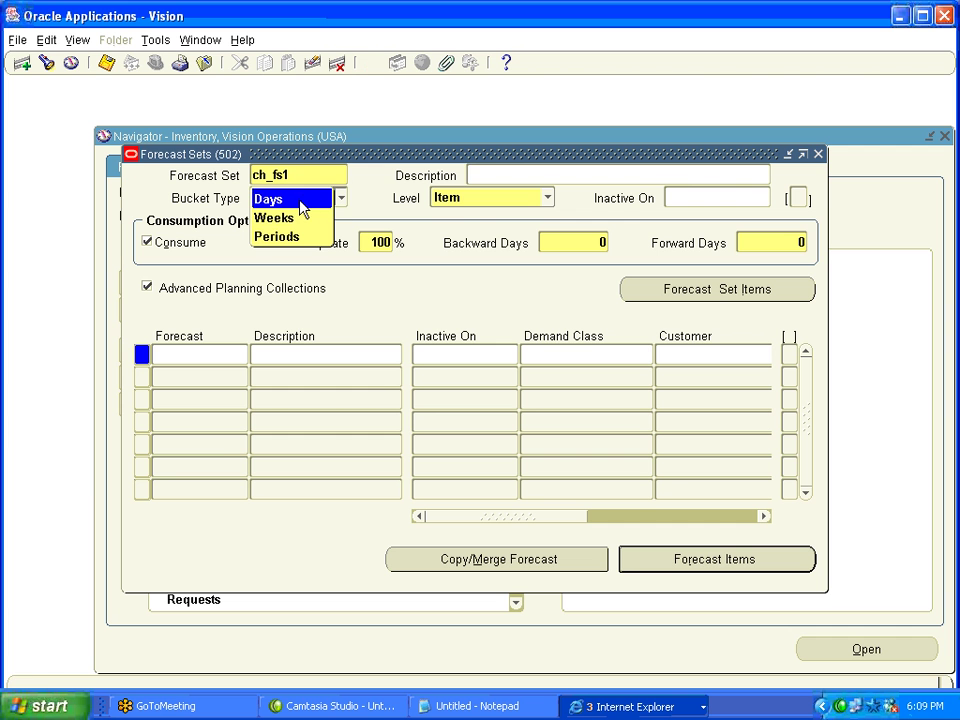
{"action": "left_click", "coordinate": [300, 206]}
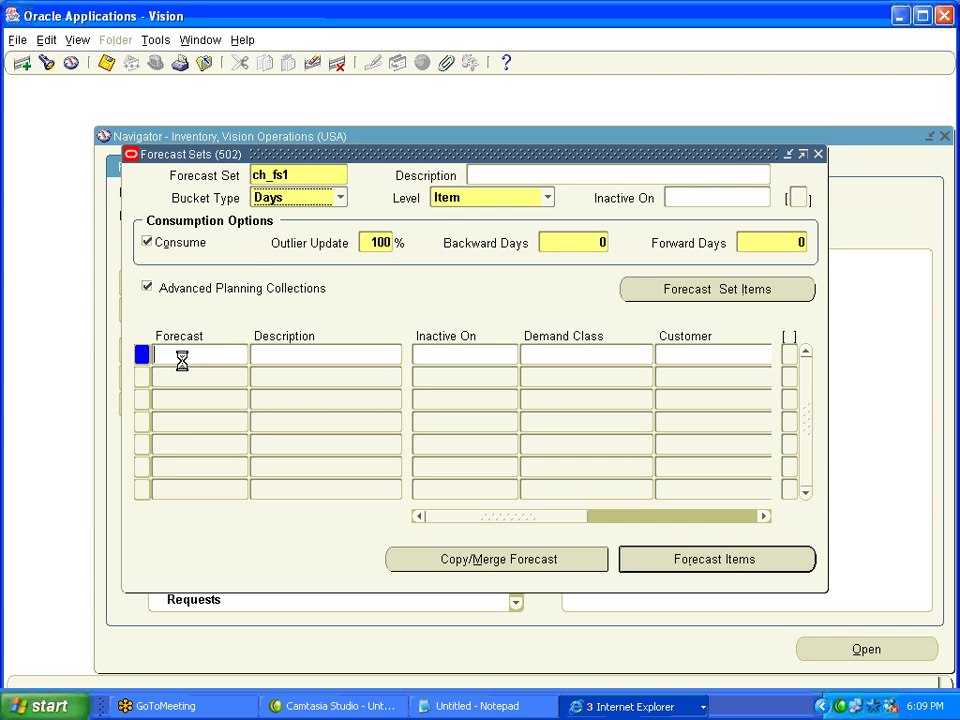
Add the forecasts ch_fore1 and ch_fore2 to forecast set ch_fs1 and save them.
{"action": "type", "text": "c"}
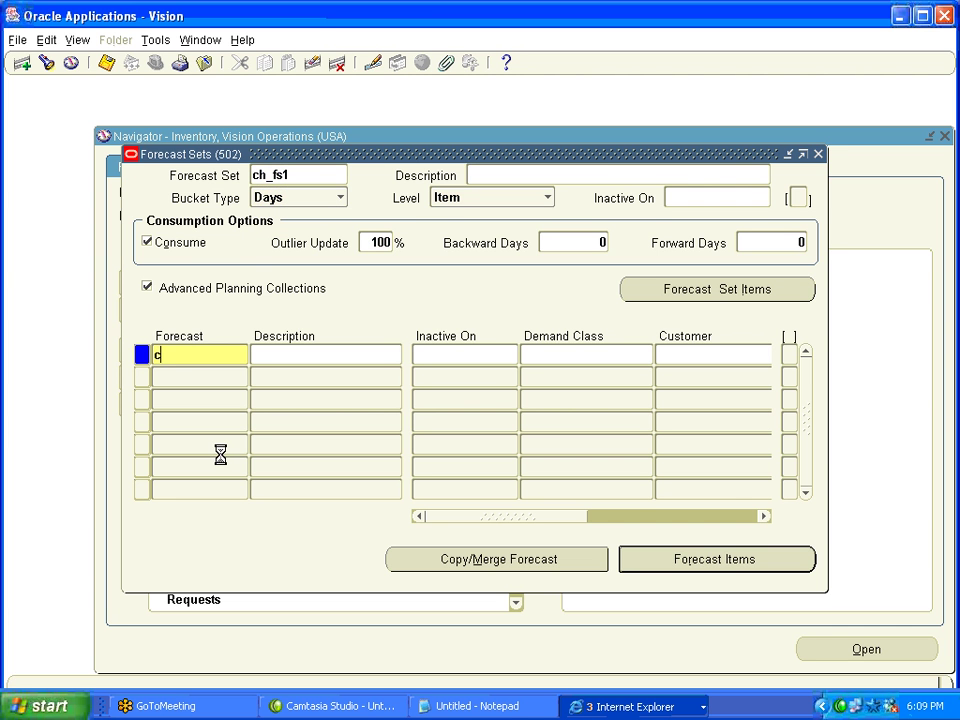
{"action": "type", "text": "h_fore"}
{"action": "type", "text": "cas"}
{"action": "key", "text": "BackSpace"}
{"action": "key", "text": "BackSpace"}
{"action": "key", "text": "BackSpace"}
{"action": "type", "text": "1"}
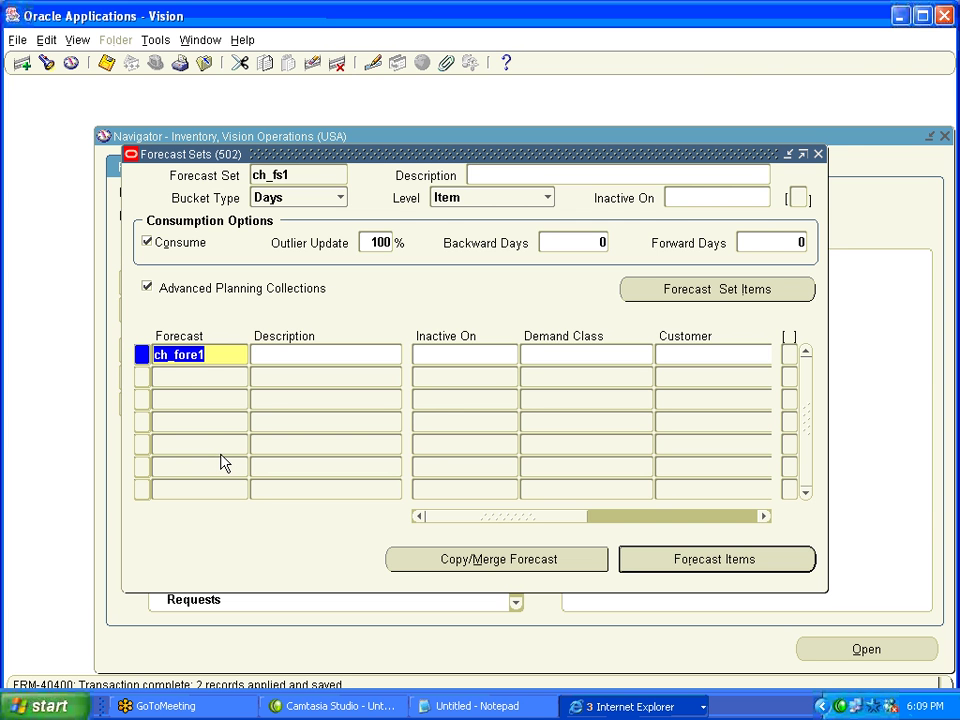
{"action": "left_click", "coordinate": [205, 377]}
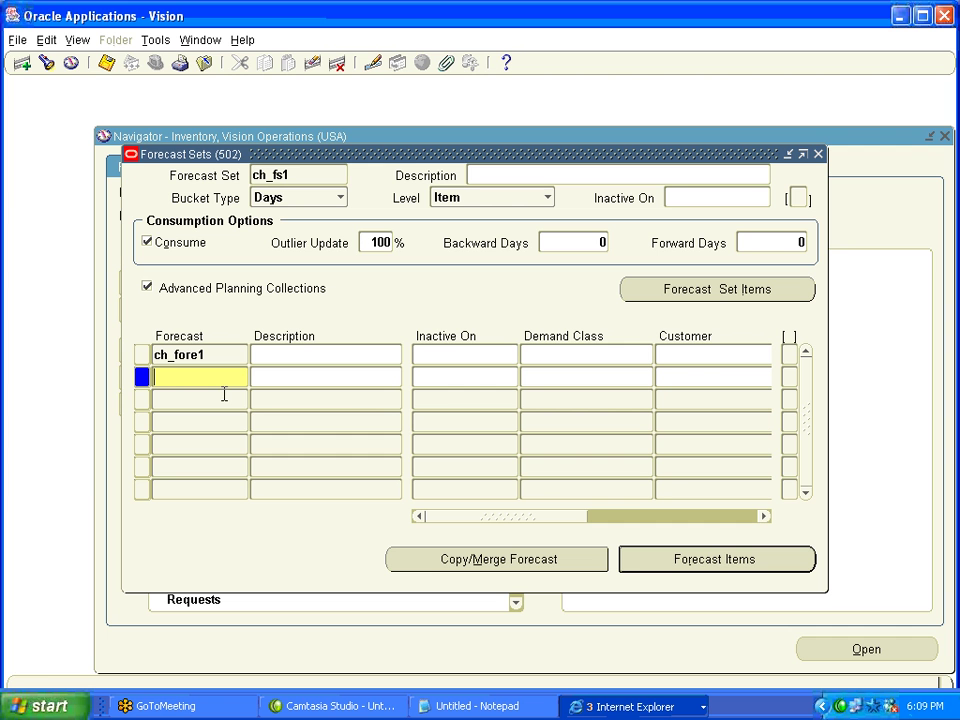
{"action": "type", "text": "ch_fore2"}
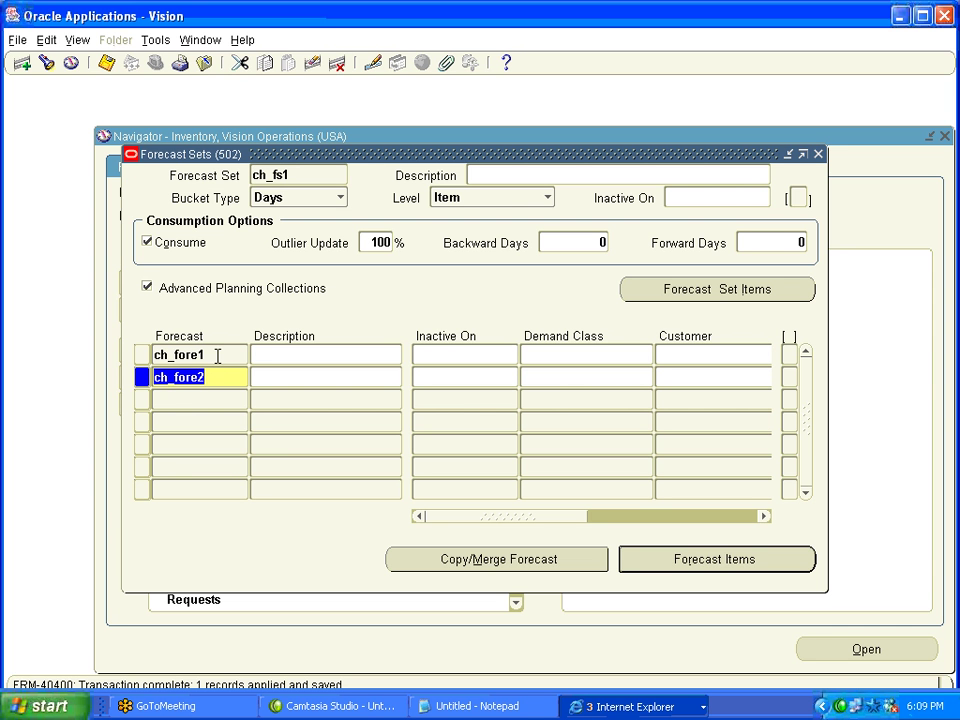
Open the forecast items of ch_fore1, add item ch_rop1 and save the record.
{"action": "left_click", "coordinate": [217, 355]}
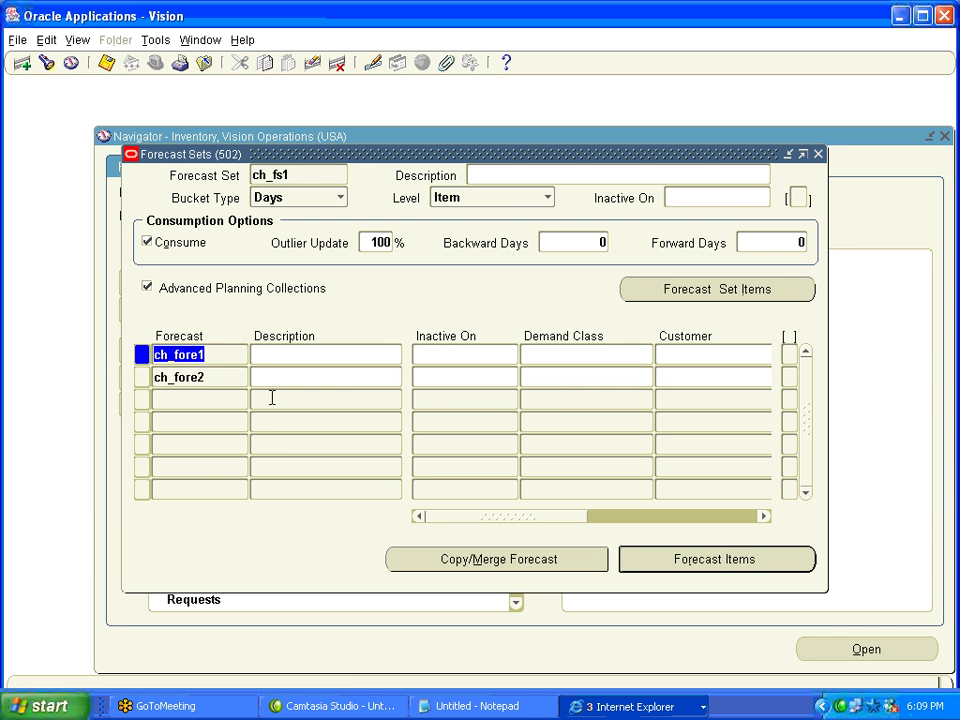
{"action": "left_click", "coordinate": [740, 558]}
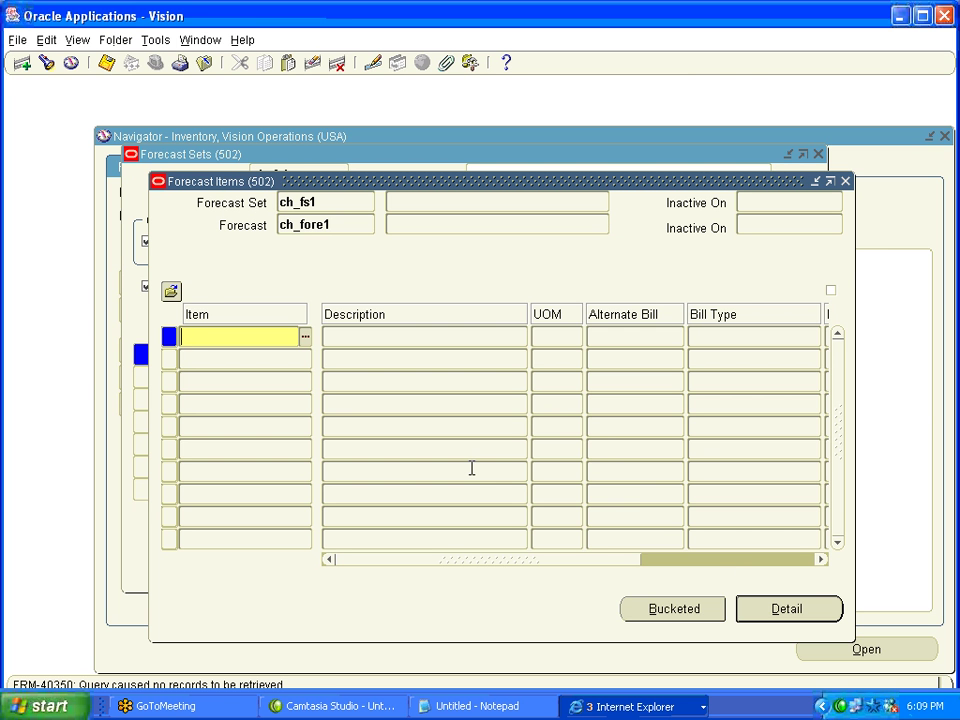
{"action": "type", "text": "ch%"}
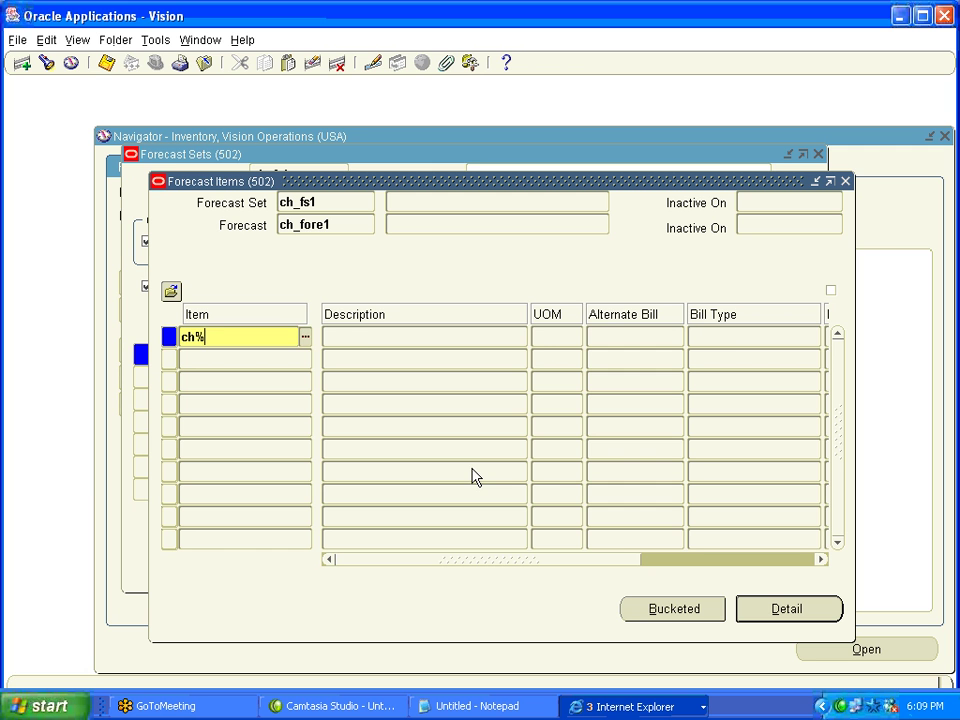
{"action": "type", "text": "rop%"}
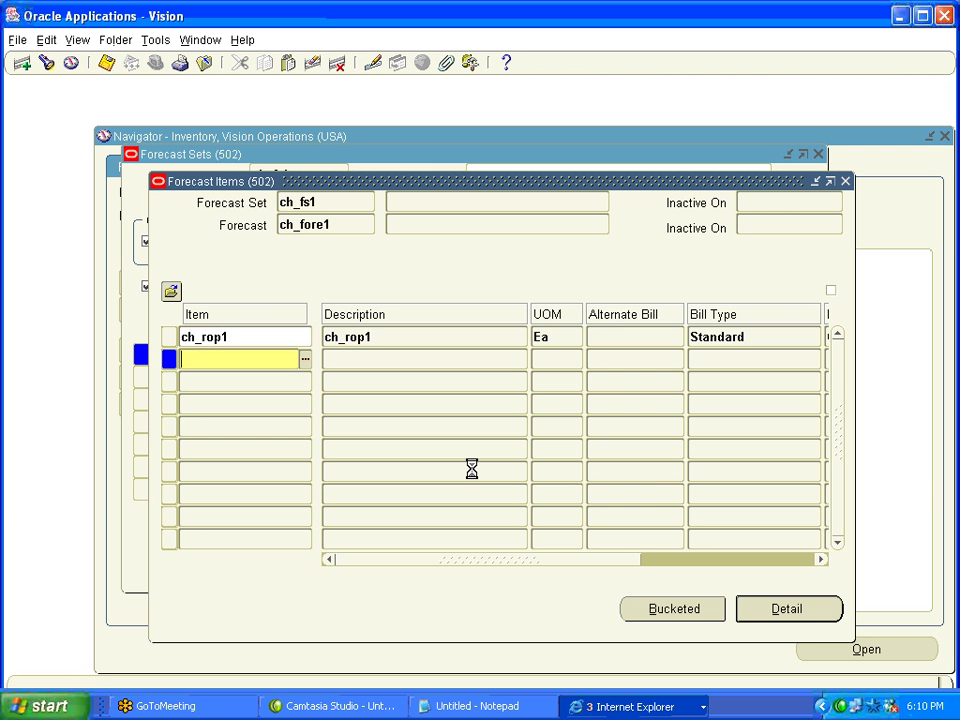
{"action": "key", "text": "Up"}
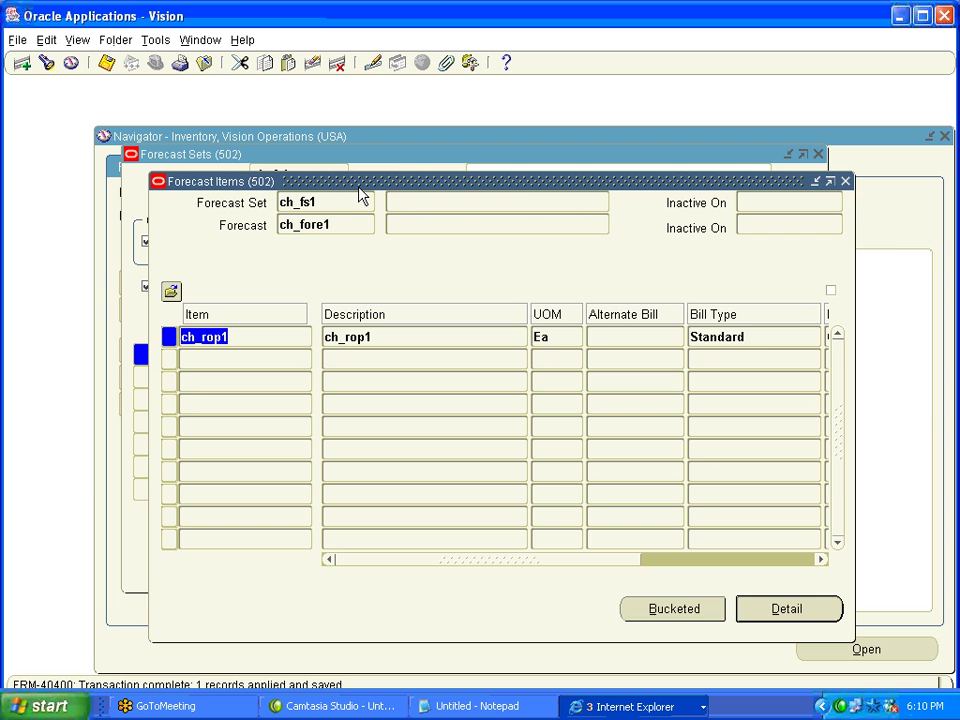
Open the detailed forecast entries of item ch_rop1 in forecast ch_fore1.
{"action": "left_click_drag", "start_coordinate": [361, 193], "coordinate": [572, 212]}
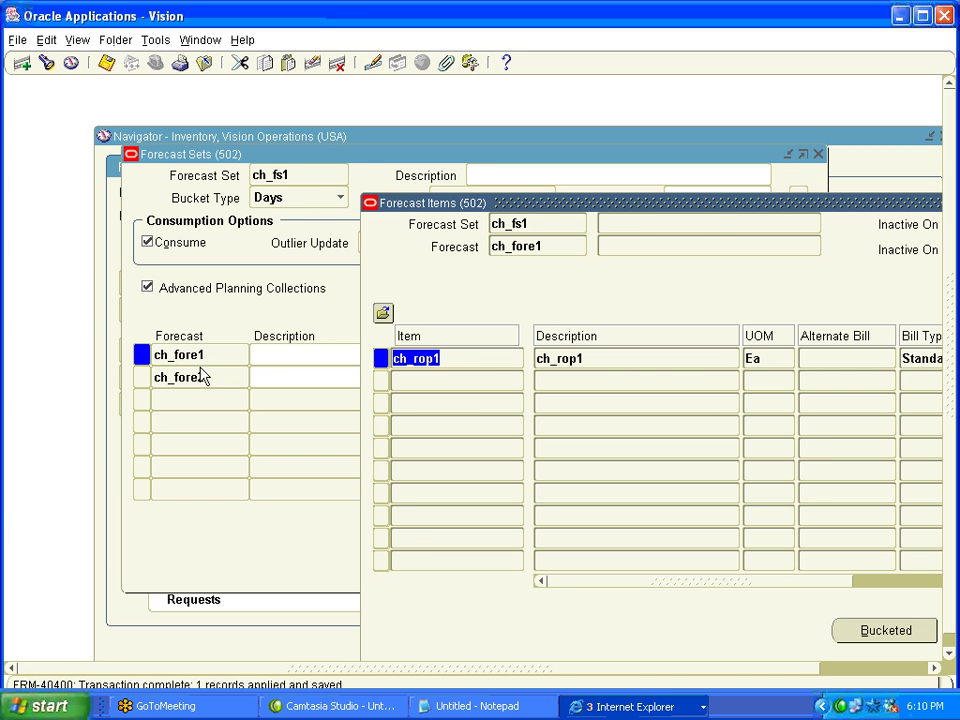
{"action": "left_click_drag", "start_coordinate": [709, 205], "coordinate": [486, 205]}
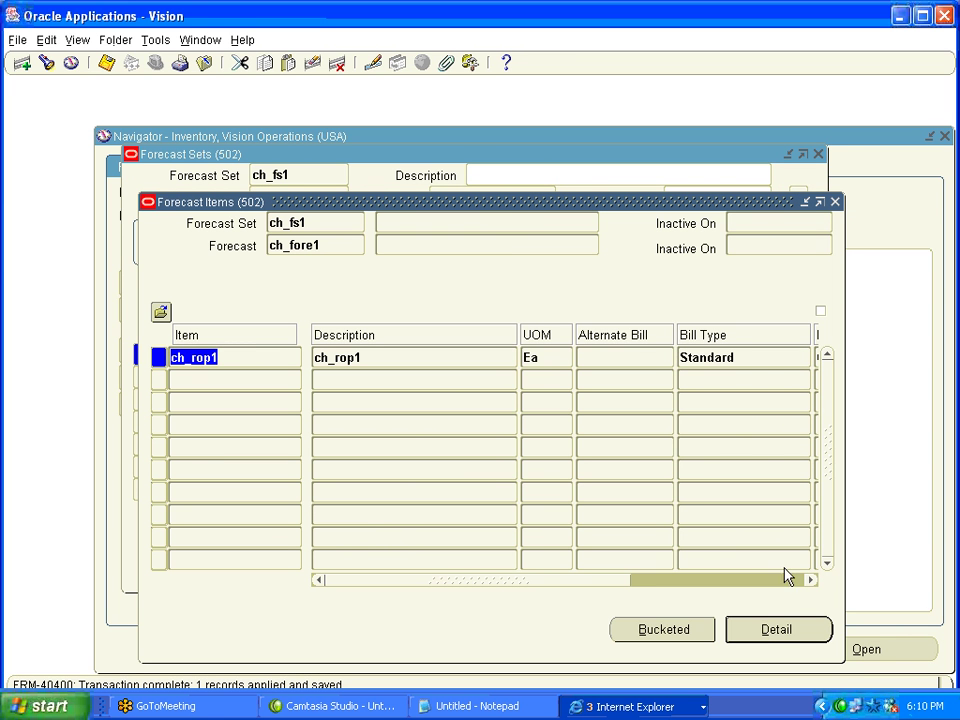
{"action": "left_click", "coordinate": [769, 638]}
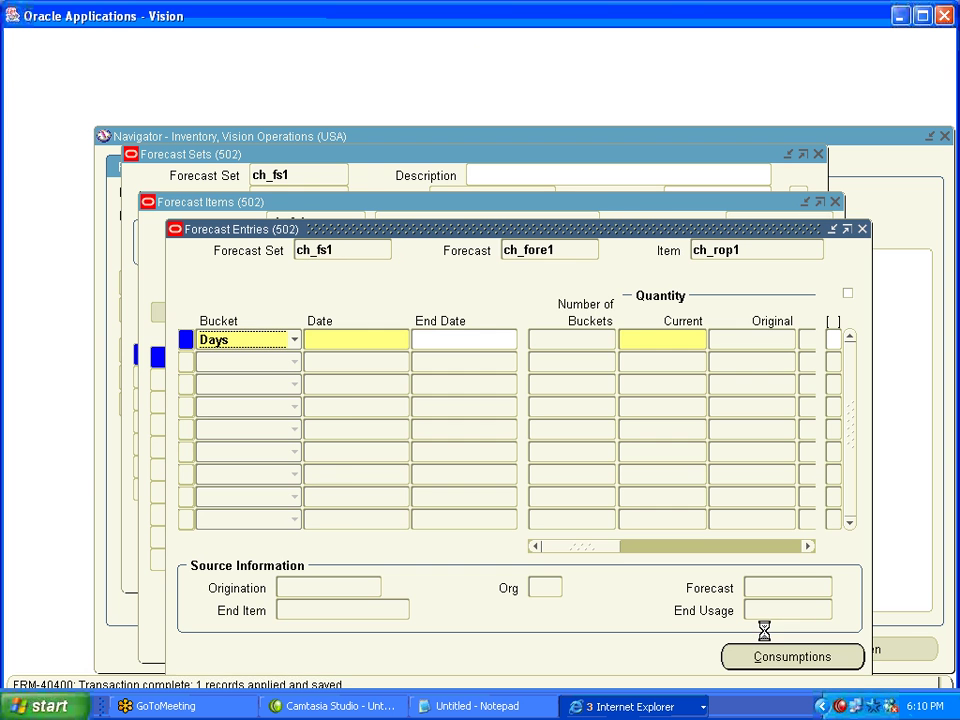
Enter a Days bucket forecast entry for ch_rop1 dated 25-OCT-2006 with a current quantity of 100.
{"action": "left_click", "coordinate": [240, 345]}
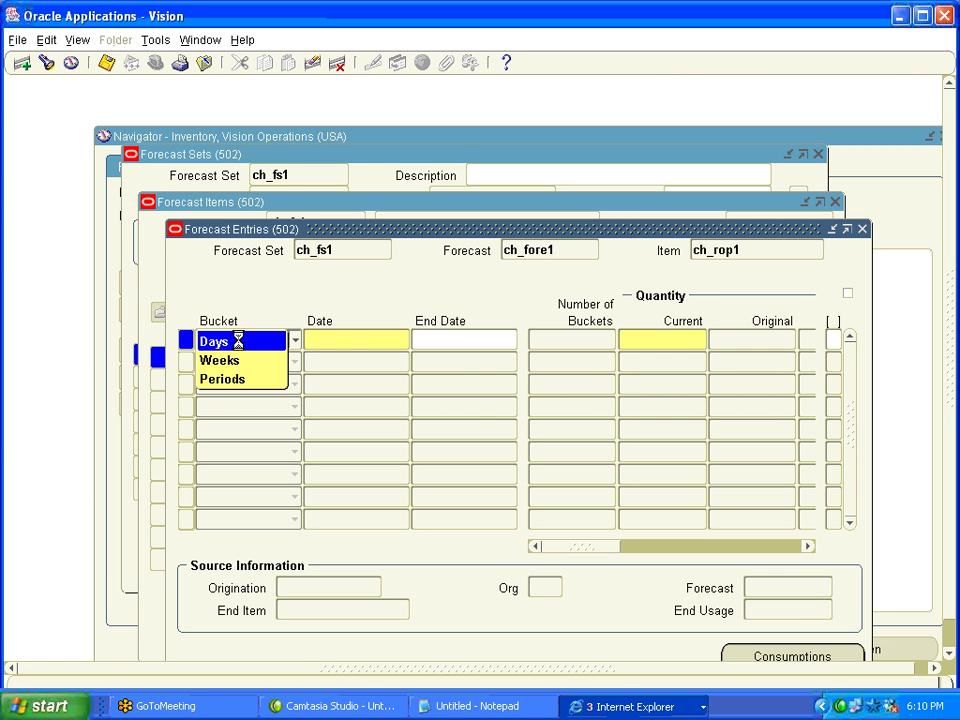
{"action": "left_click", "coordinate": [240, 342]}
{"action": "left_click", "coordinate": [328, 343]}
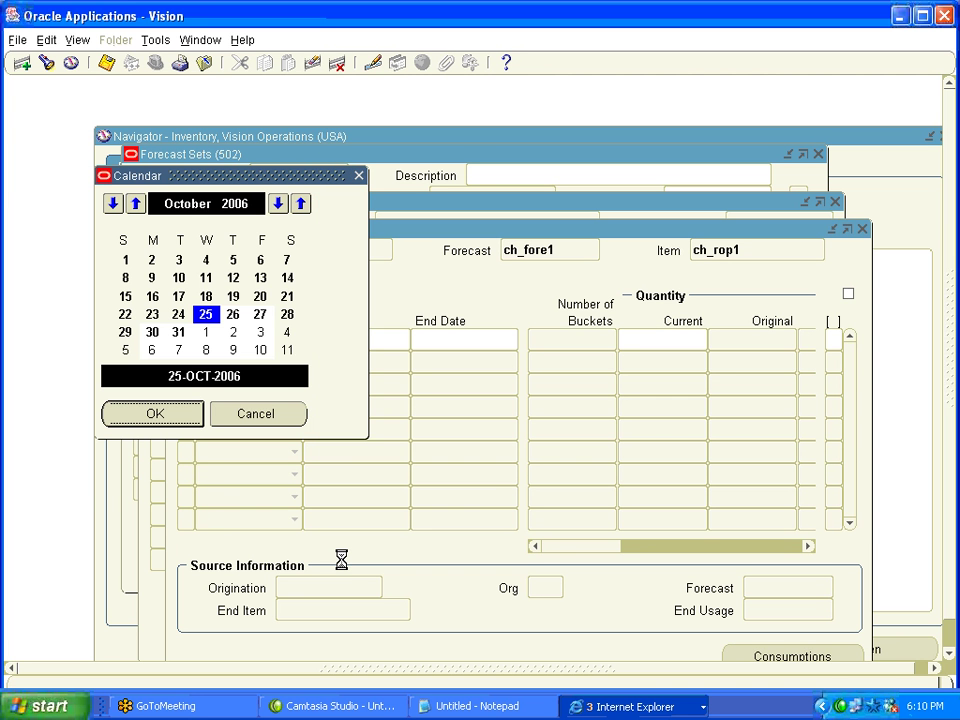
{"action": "key", "text": "Return"}
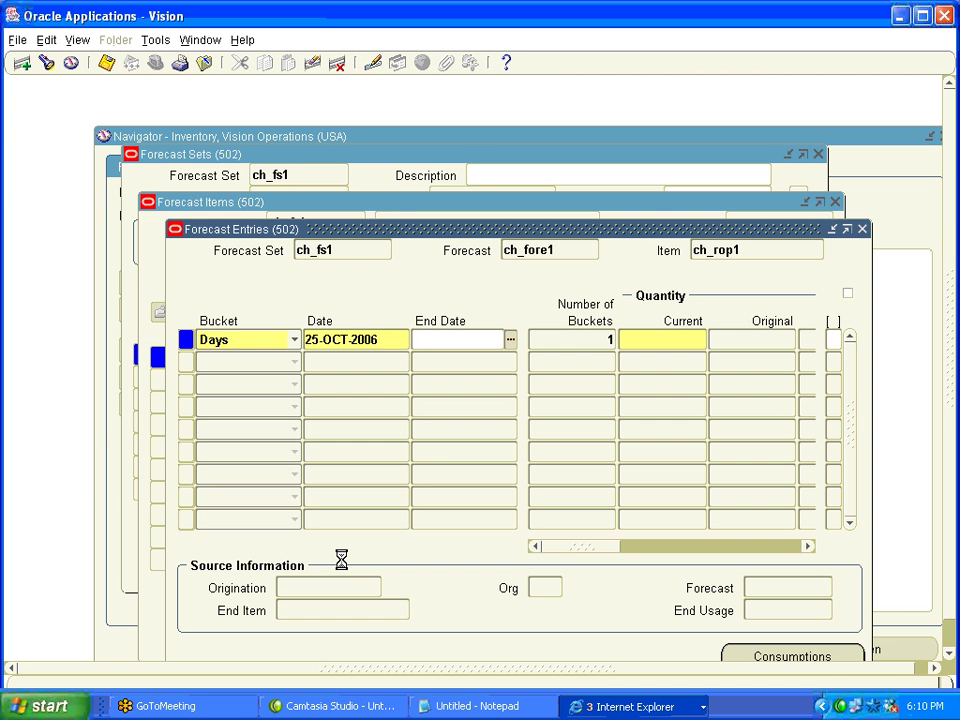
{"action": "left_click", "coordinate": [695, 339]}
{"action": "type", "text": "100"}
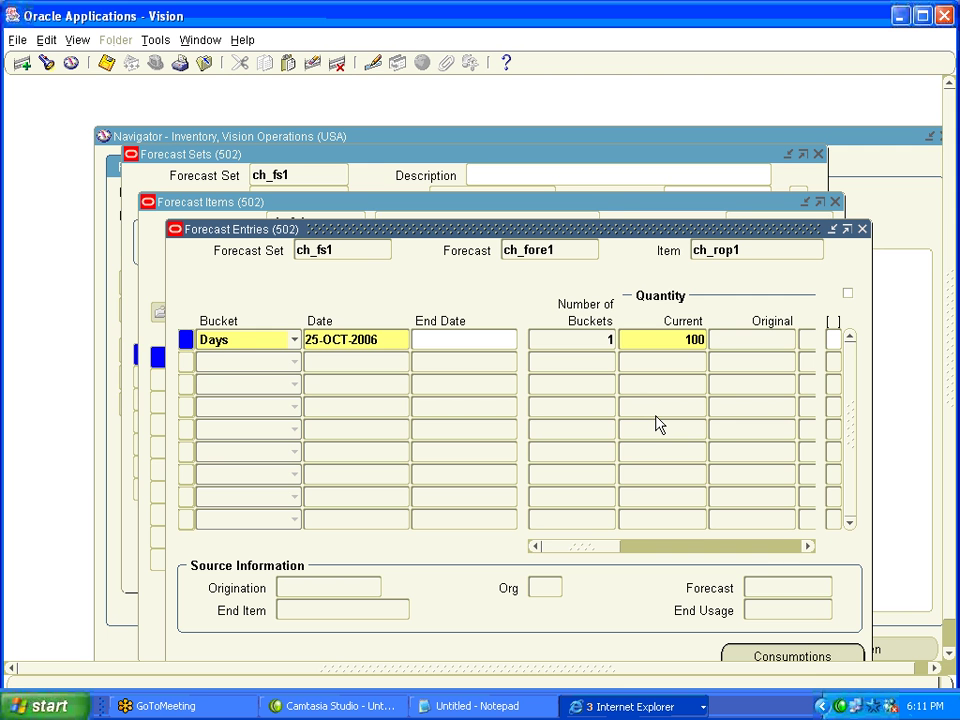
{"action": "key", "text": "ctrl+s"}
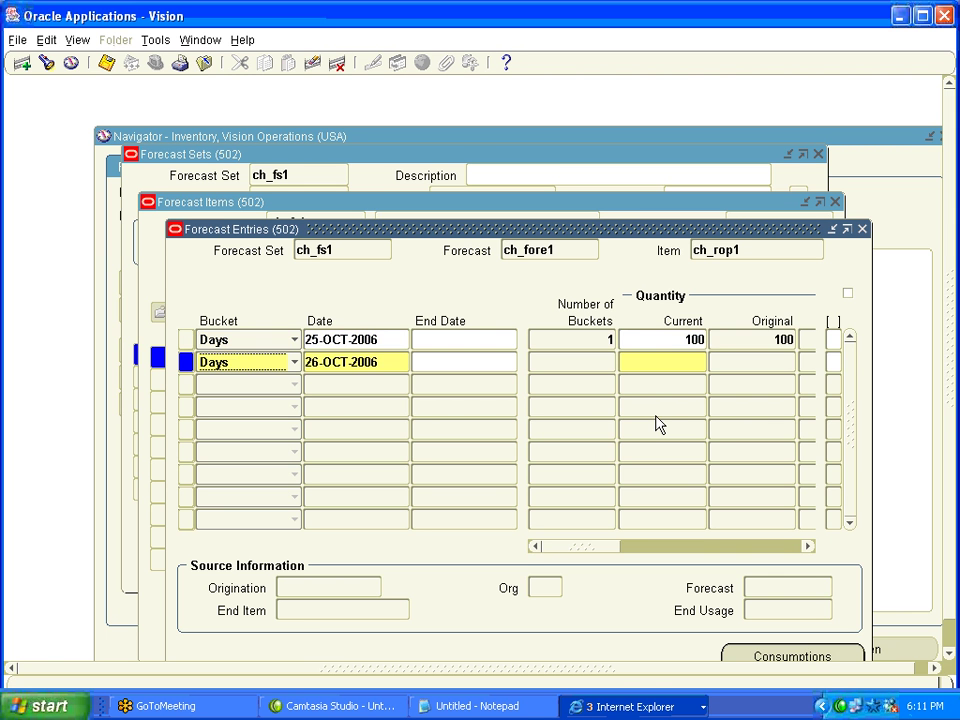
Add forecast entries for 26-OCT-2006 and 27-OCT-2006 with a current quantity of 150 each.
{"action": "left_click", "coordinate": [645, 362]}
{"action": "type", "text": "150"}
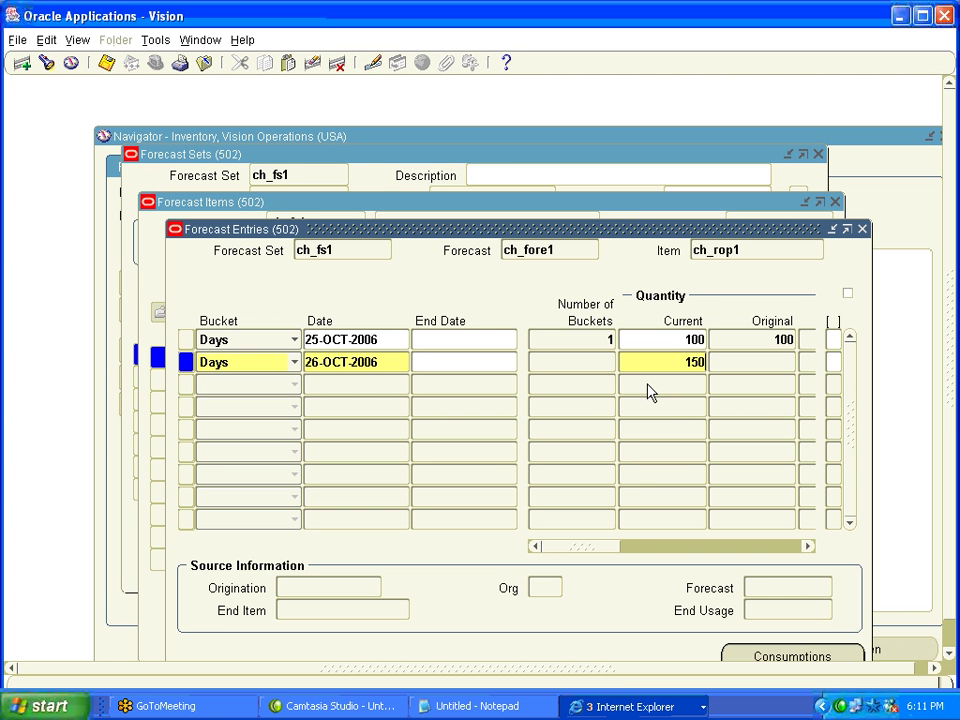
{"action": "key", "text": "Tab"}
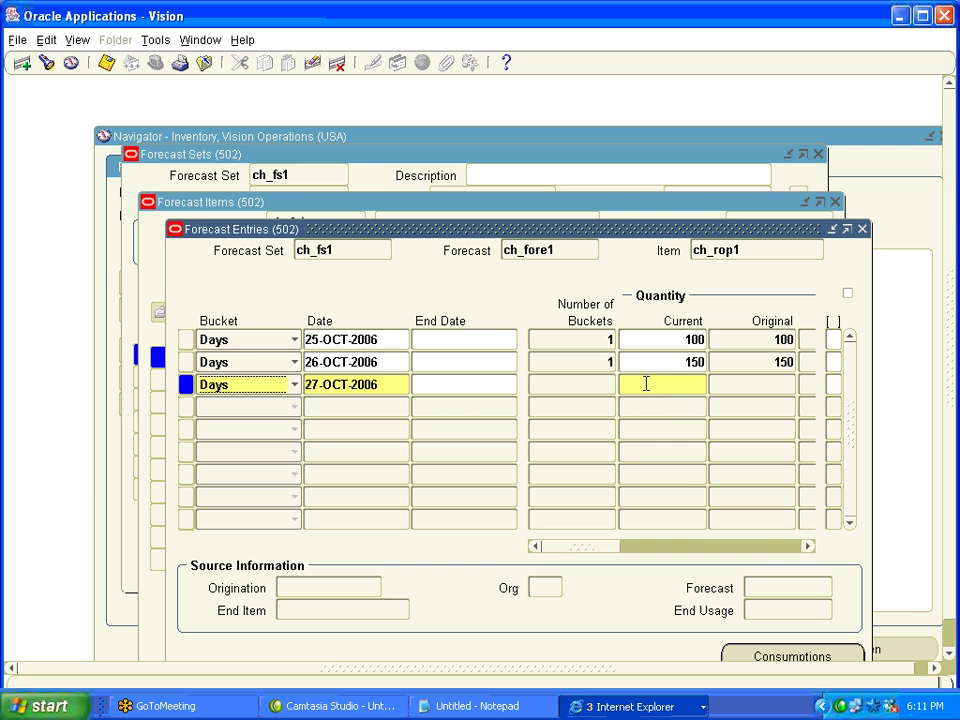
{"action": "left_click", "coordinate": [645, 388]}
{"action": "type", "text": "150"}
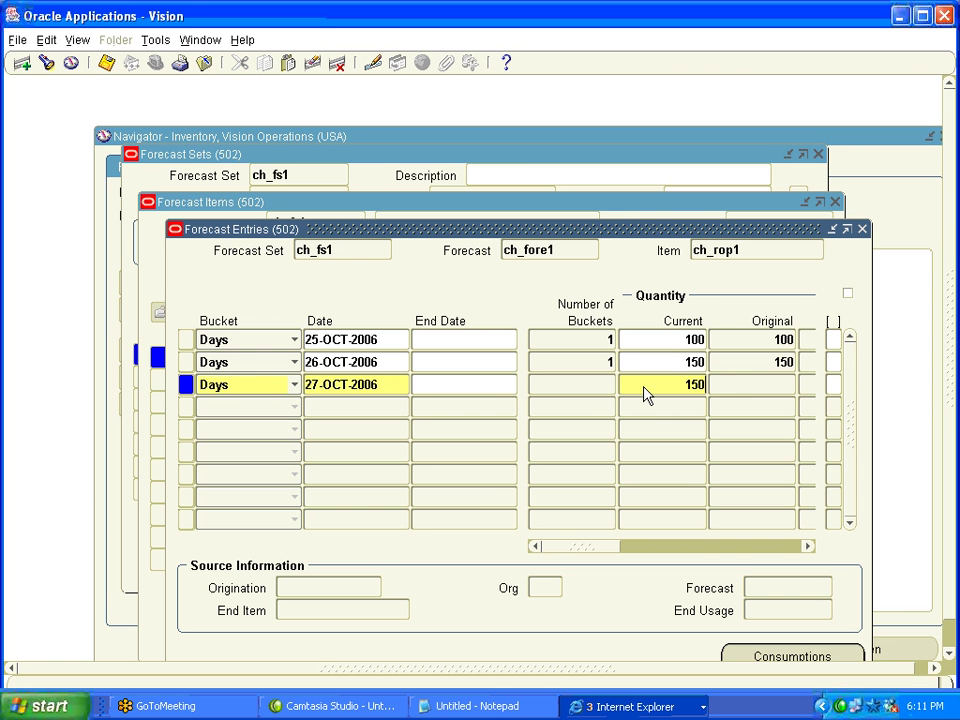
{"action": "key", "text": "Tab"}
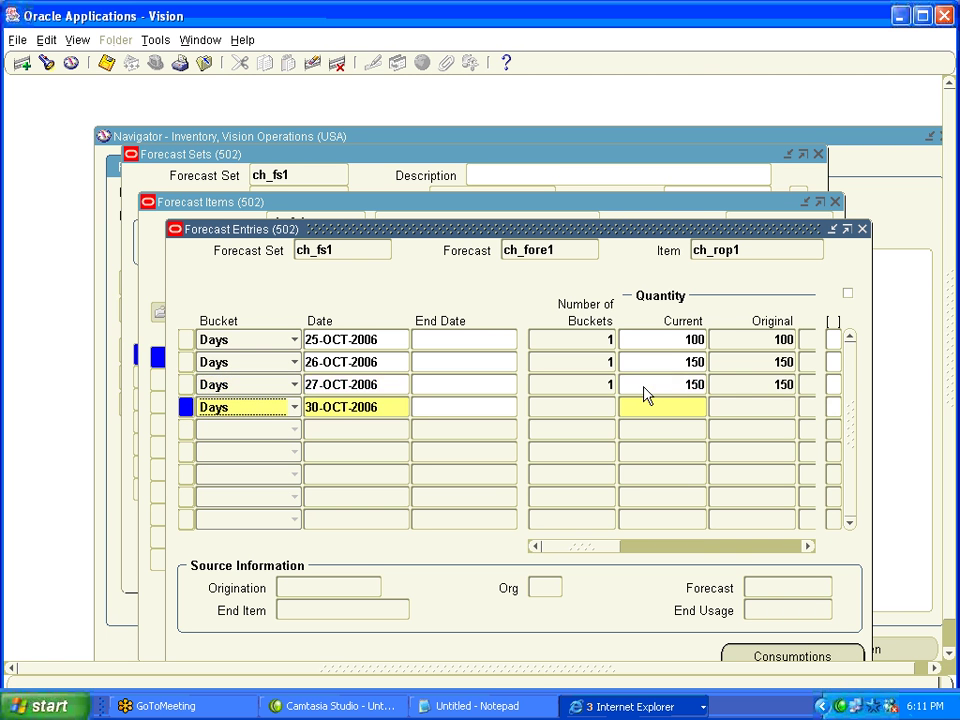
Close the forecast forms without entering a quantity for the 30-OCT-2006 row.
{"action": "left_click", "coordinate": [650, 407]}
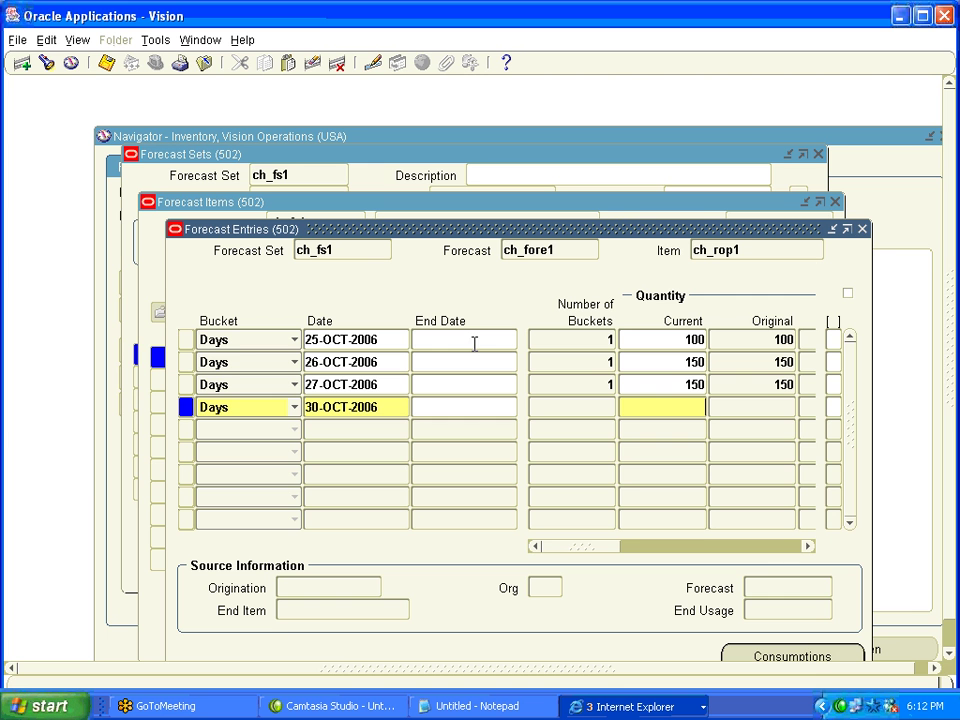
{"action": "left_click", "coordinate": [861, 229]}
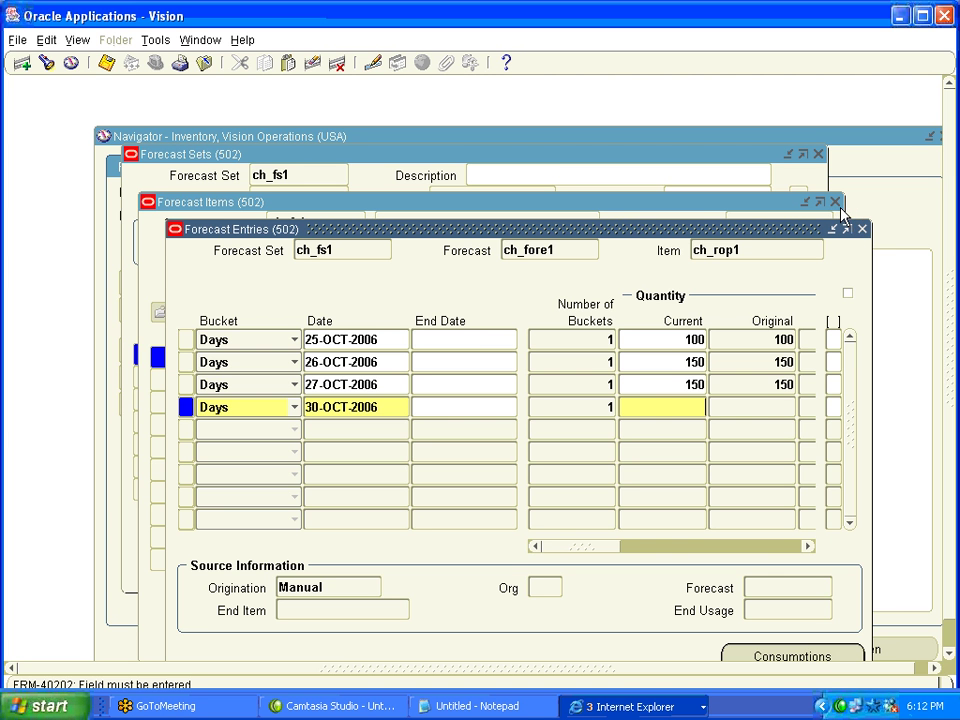
{"action": "left_click", "coordinate": [839, 206]}
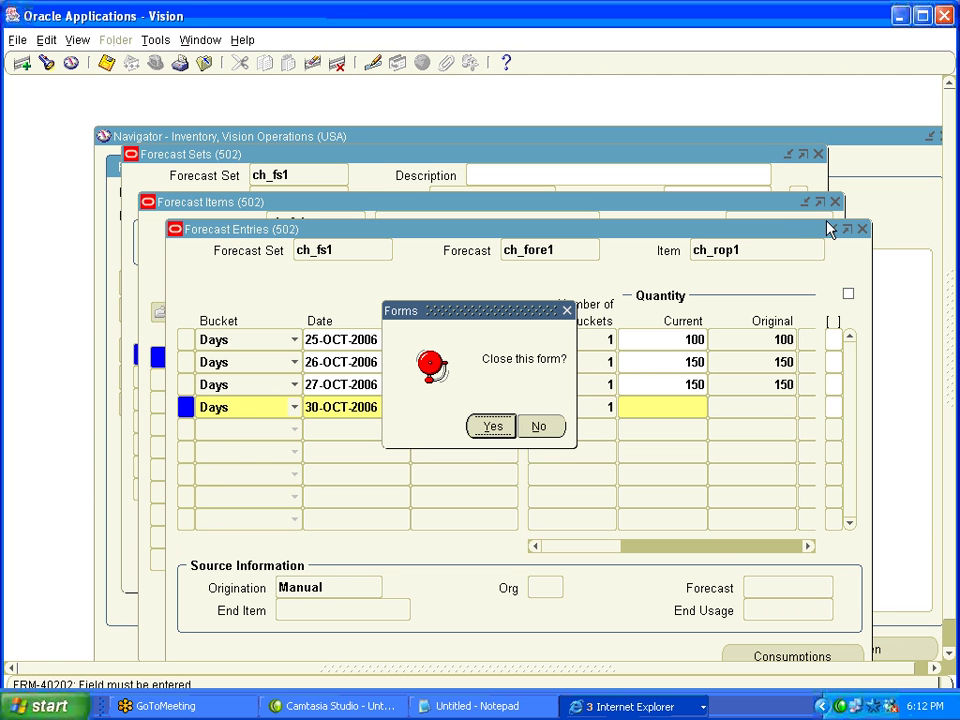
{"action": "left_click", "coordinate": [492, 427]}
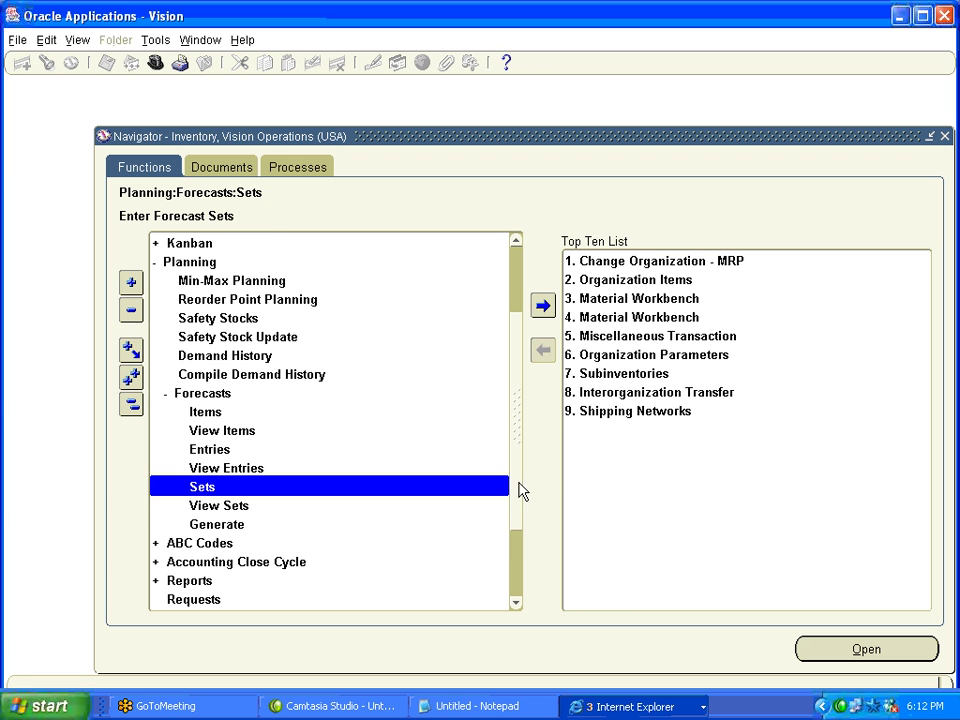
Open the organization parameters from the Organizations setup functions, check the calendar assigned to organization 502, and close the form.
{"action": "left_click_drag", "start_coordinate": [519, 491], "coordinate": [510, 456]}
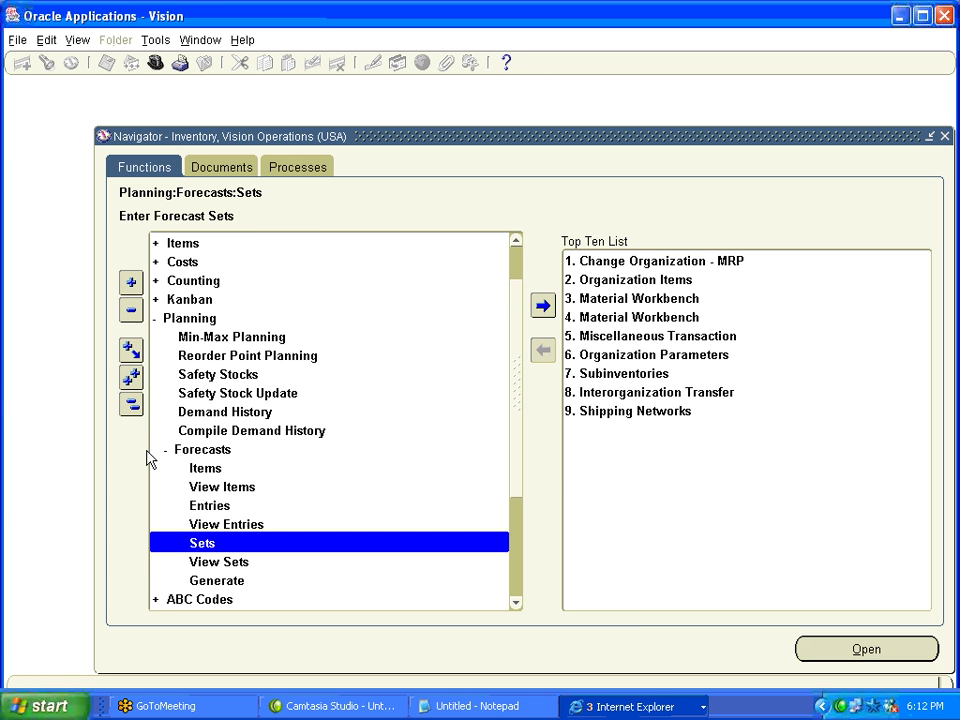
{"action": "left_click", "coordinate": [130, 404]}
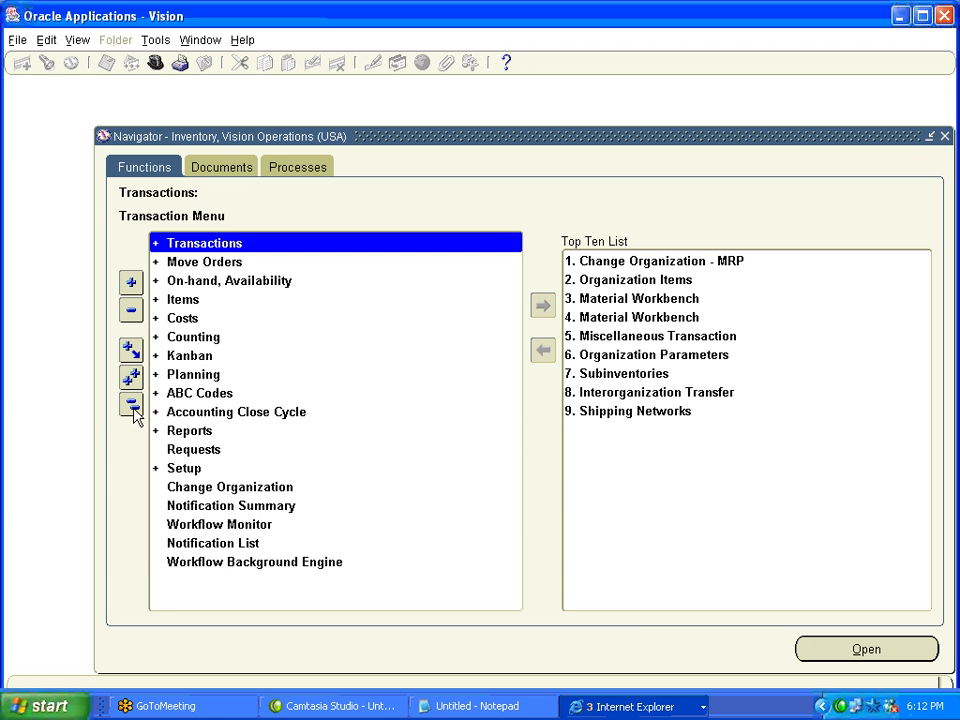
{"action": "left_click", "coordinate": [205, 468]}
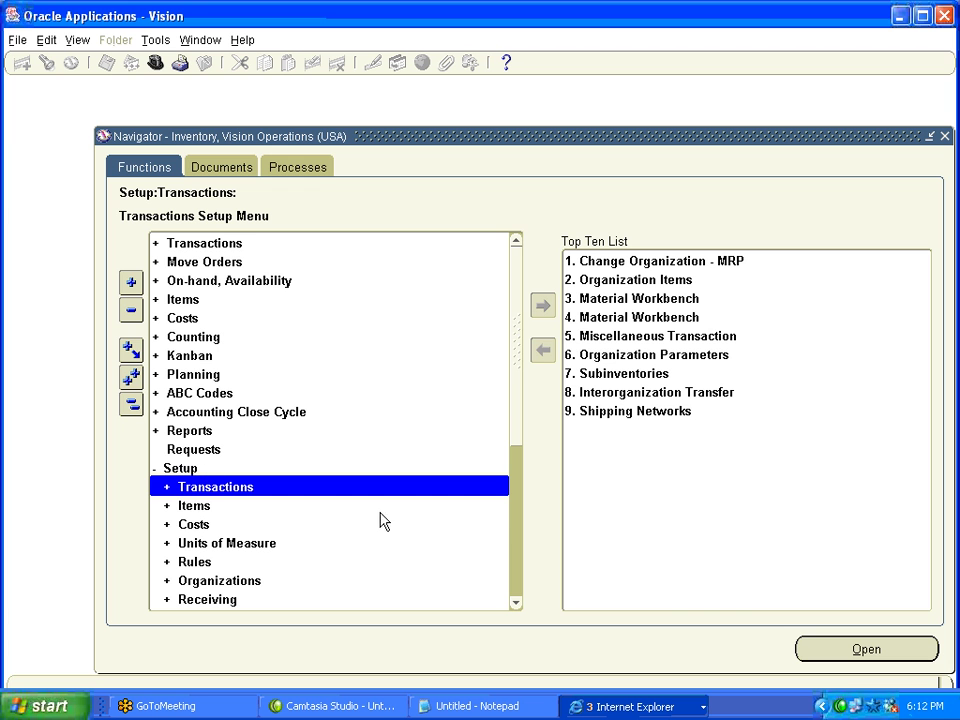
{"action": "left_click_drag", "start_coordinate": [520, 372], "coordinate": [519, 480]}
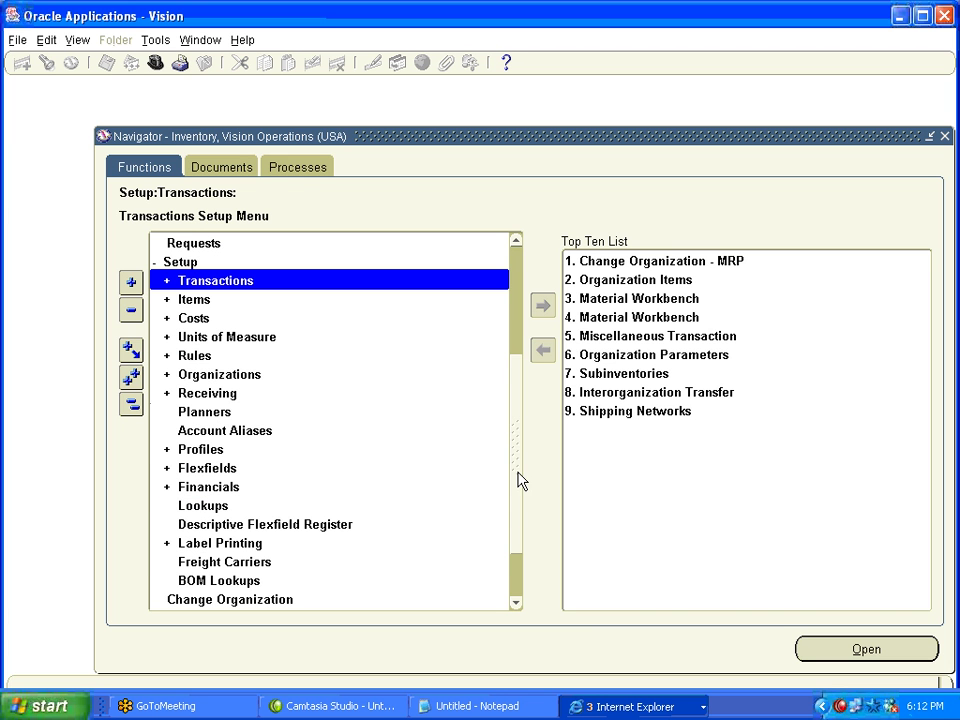
{"action": "left_click", "coordinate": [255, 374]}
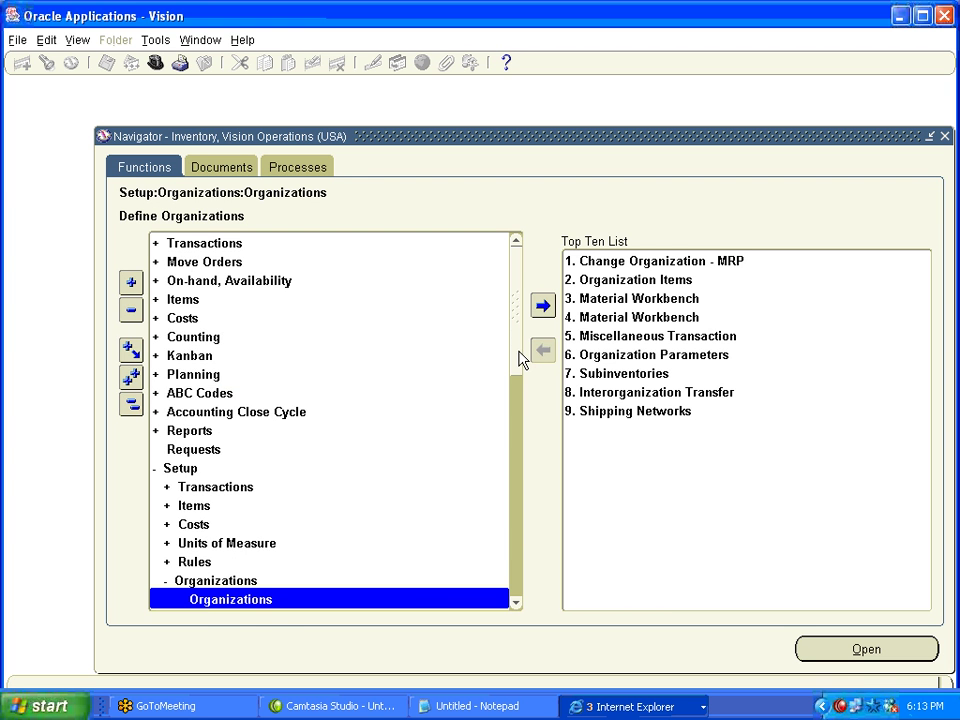
{"action": "left_click_drag", "start_coordinate": [519, 352], "coordinate": [516, 406]}
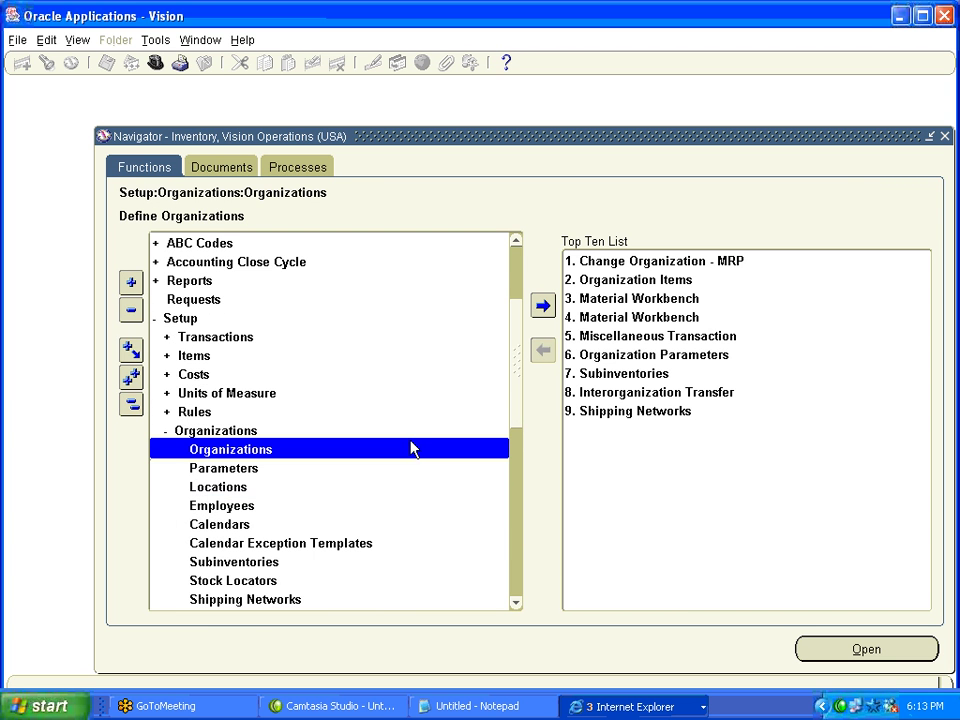
{"action": "left_click", "coordinate": [218, 468]}
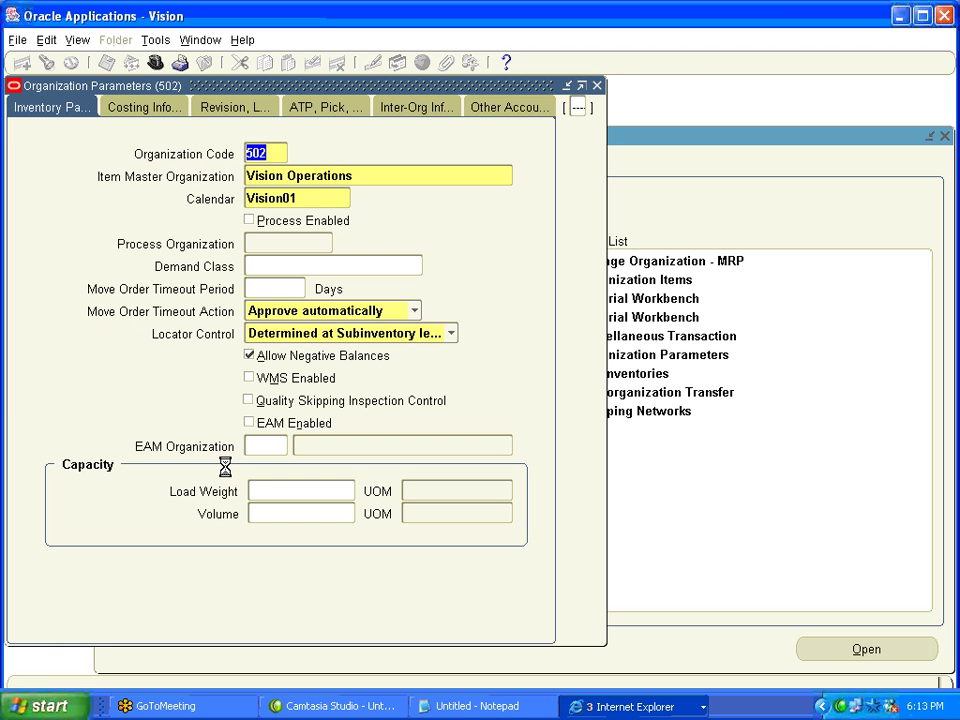
{"action": "left_click", "coordinate": [319, 197]}
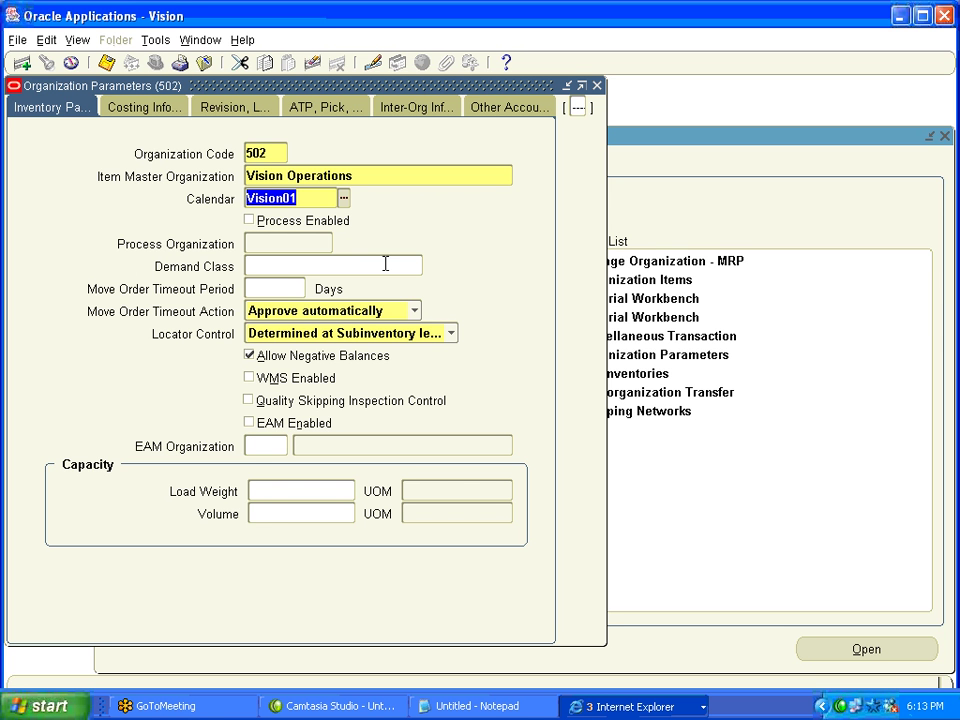
{"action": "left_click", "coordinate": [385, 264]}
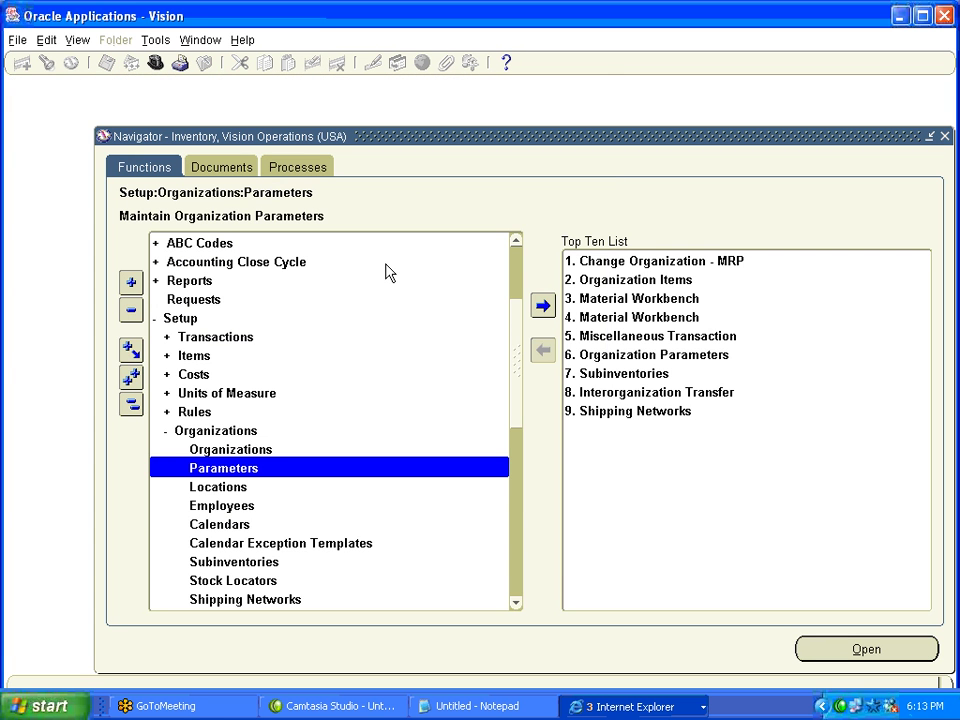
Open the Workday Calendar form, query calendar Vision01 and display its dates.
{"action": "left_click", "coordinate": [225, 526]}
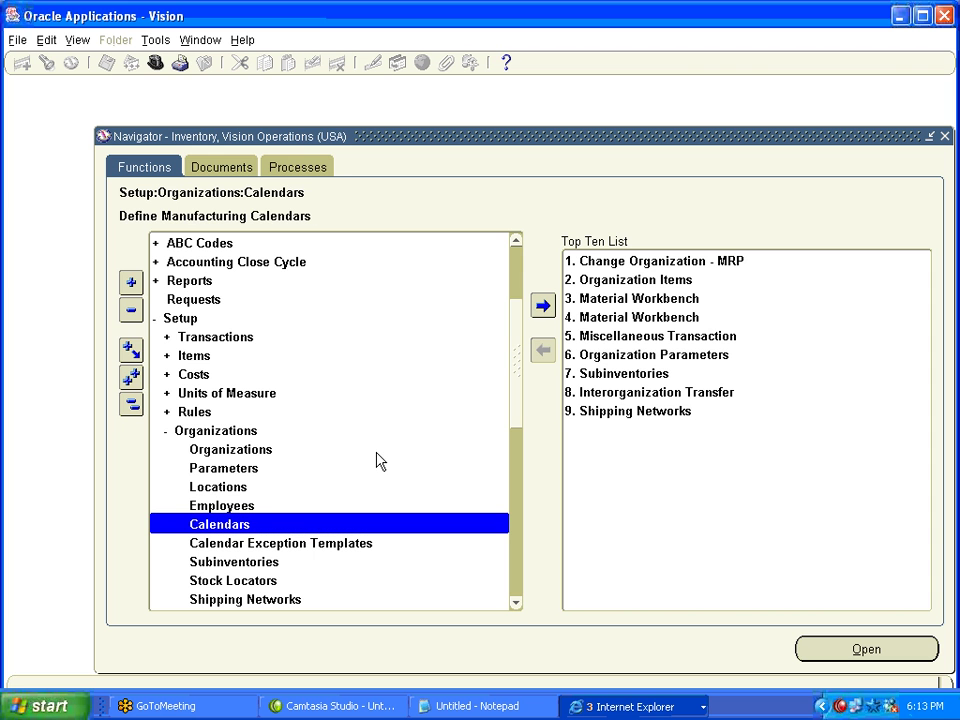
{"action": "key", "text": "Return"}
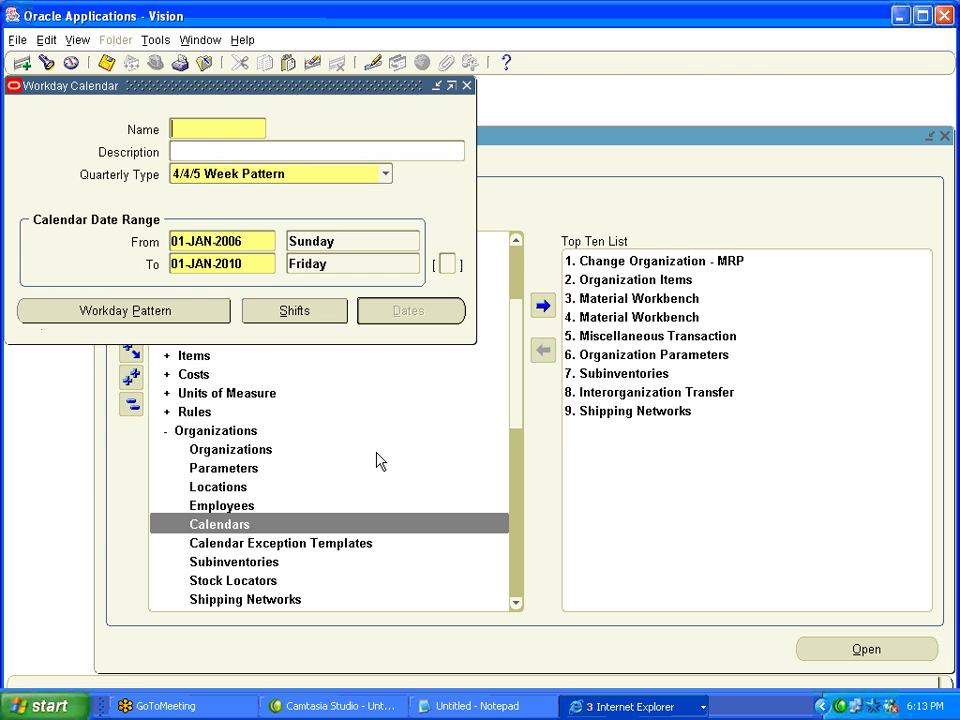
{"action": "key", "text": "F11"}
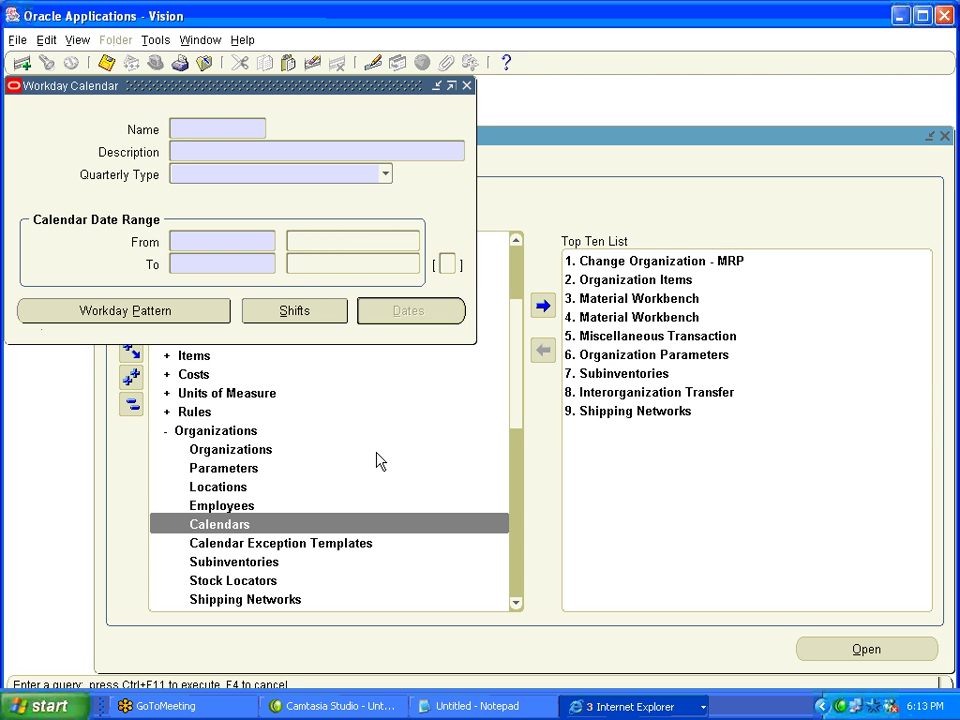
{"action": "type", "text": "Vision01"}
{"action": "key", "text": "ctrl+F11"}
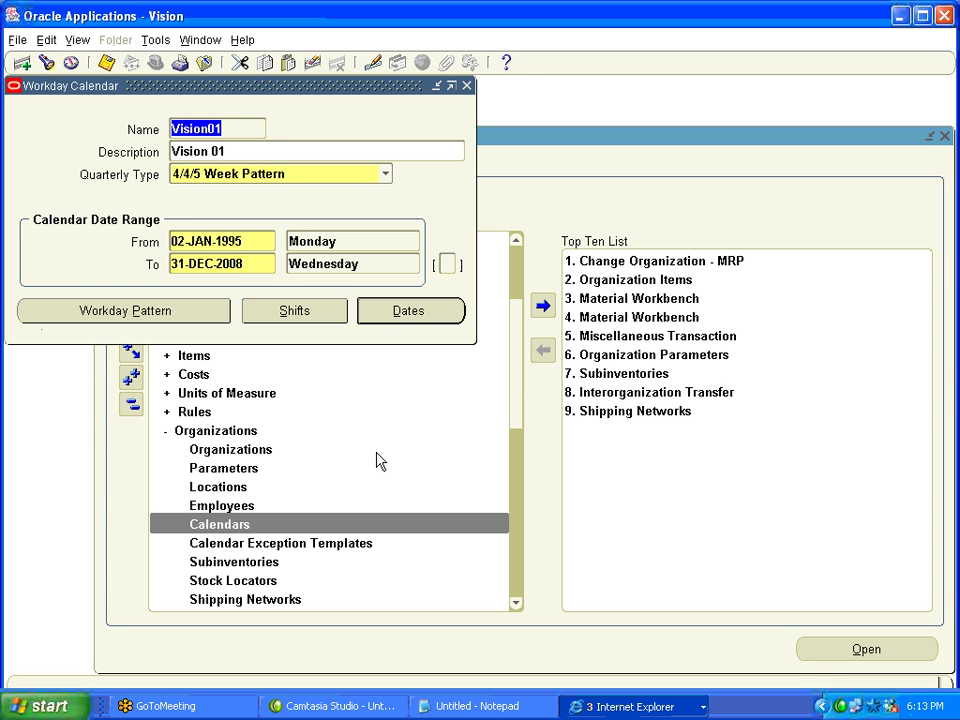
{"action": "left_click", "coordinate": [400, 313]}
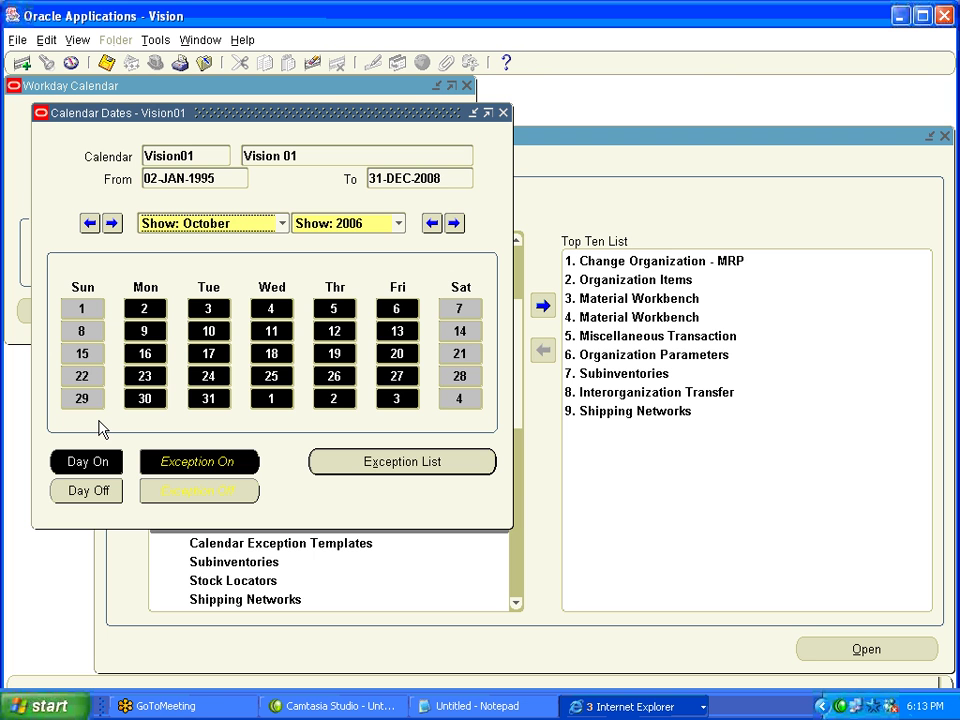
Turn 28 and 29 October 2006 into working-day exceptions in calendar Vision01 and build the calendar.
{"action": "left_click", "coordinate": [476, 378]}
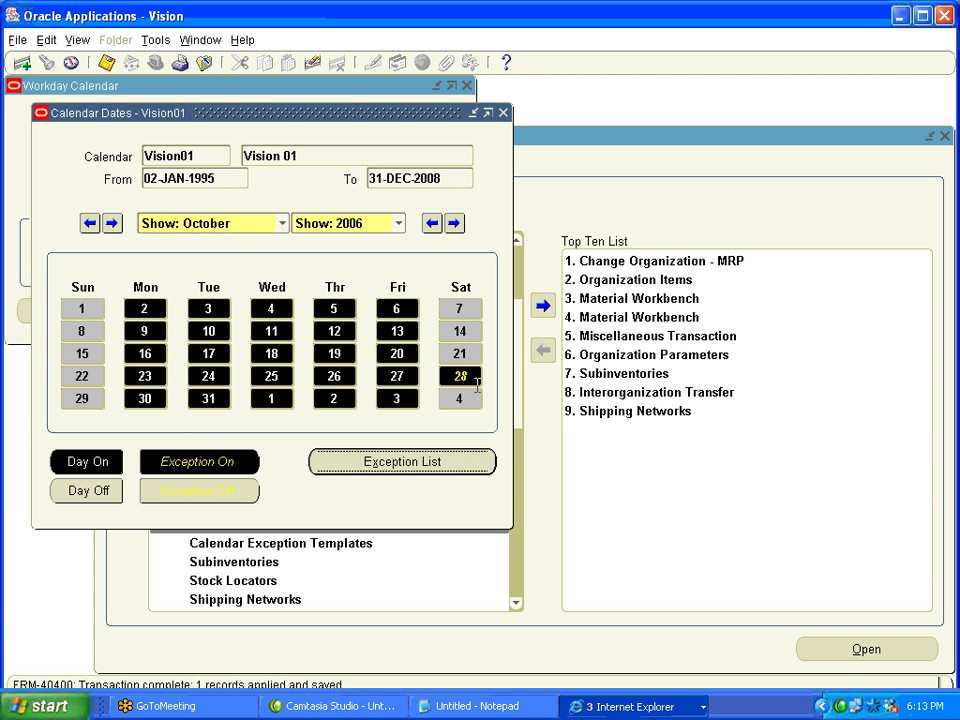
{"action": "left_click", "coordinate": [88, 398]}
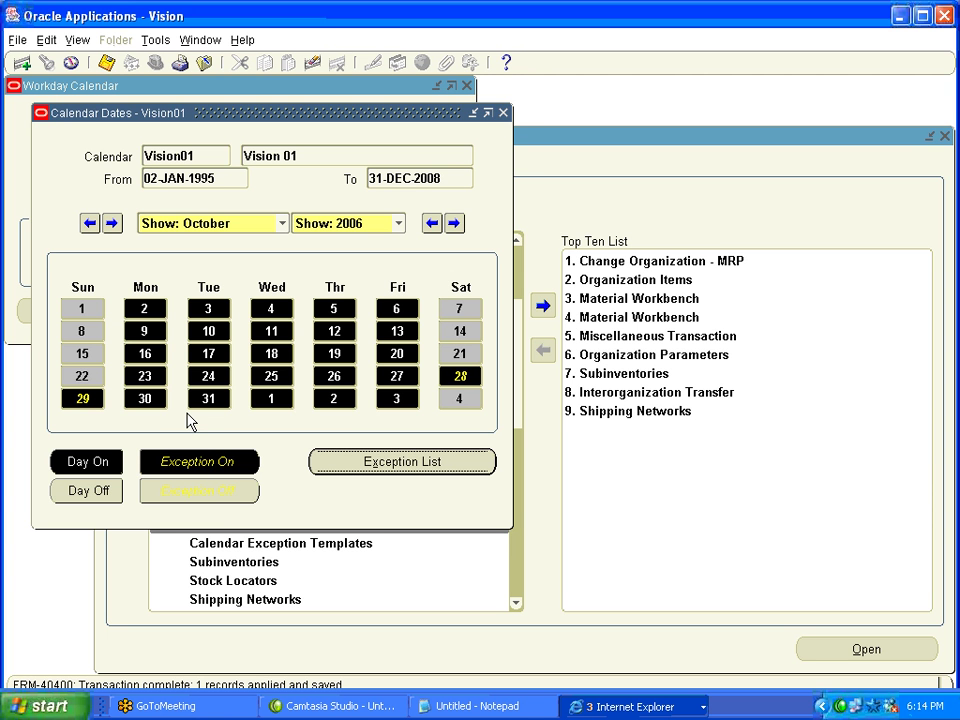
{"action": "left_click", "coordinate": [152, 40]}
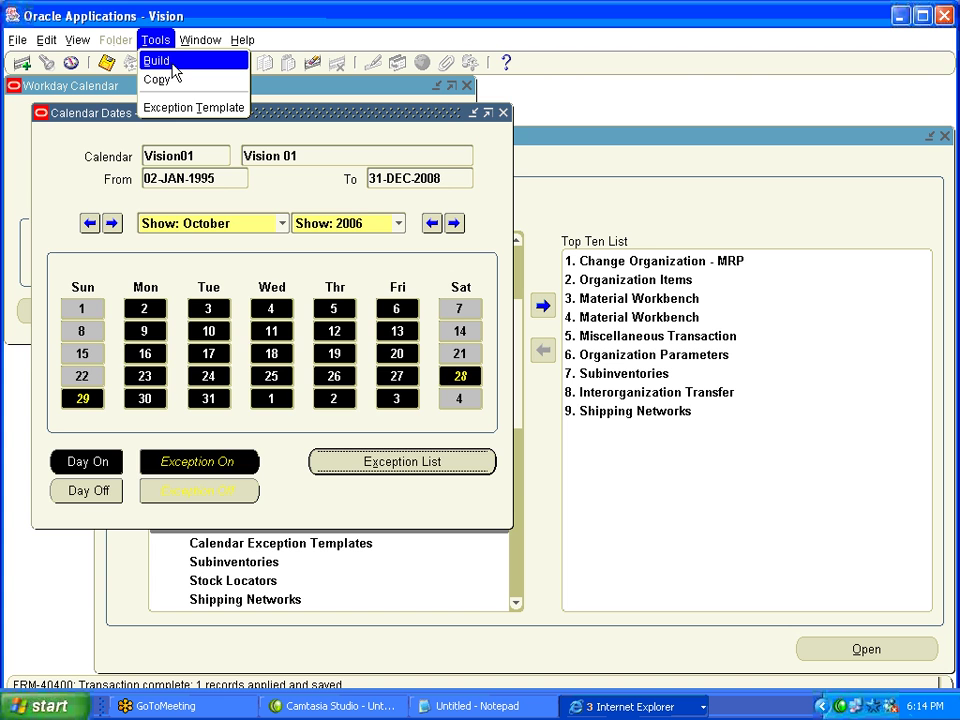
{"action": "left_click", "coordinate": [172, 64]}
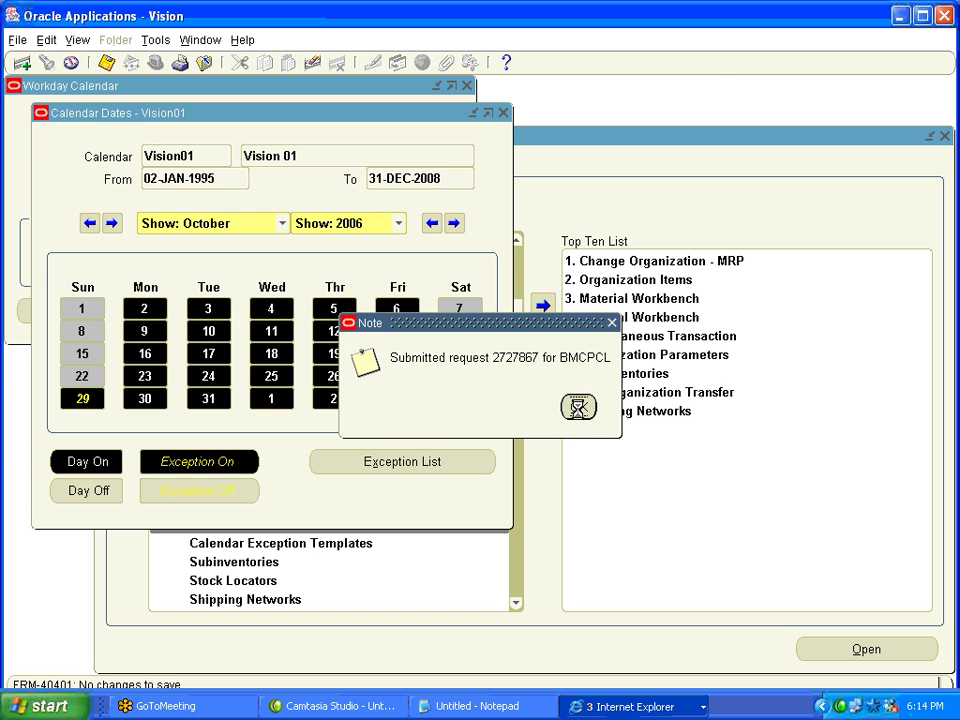
{"action": "left_click", "coordinate": [578, 406]}
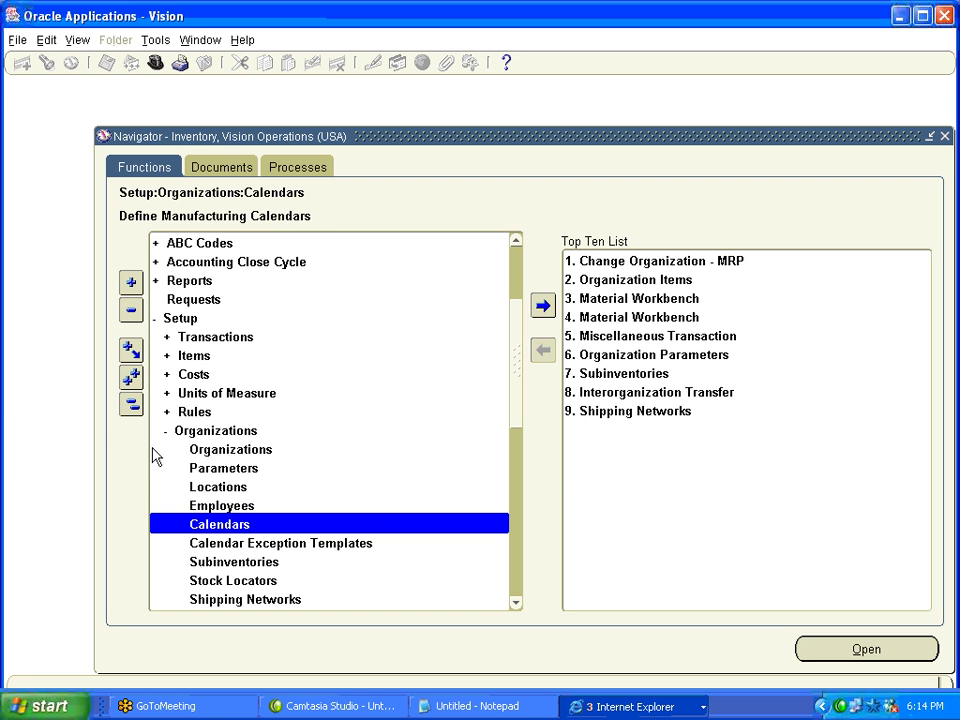
Collapse the function list, expand the Planning and Forecasts groups, and open the forecast Sets form.
{"action": "left_click", "coordinate": [131, 405]}
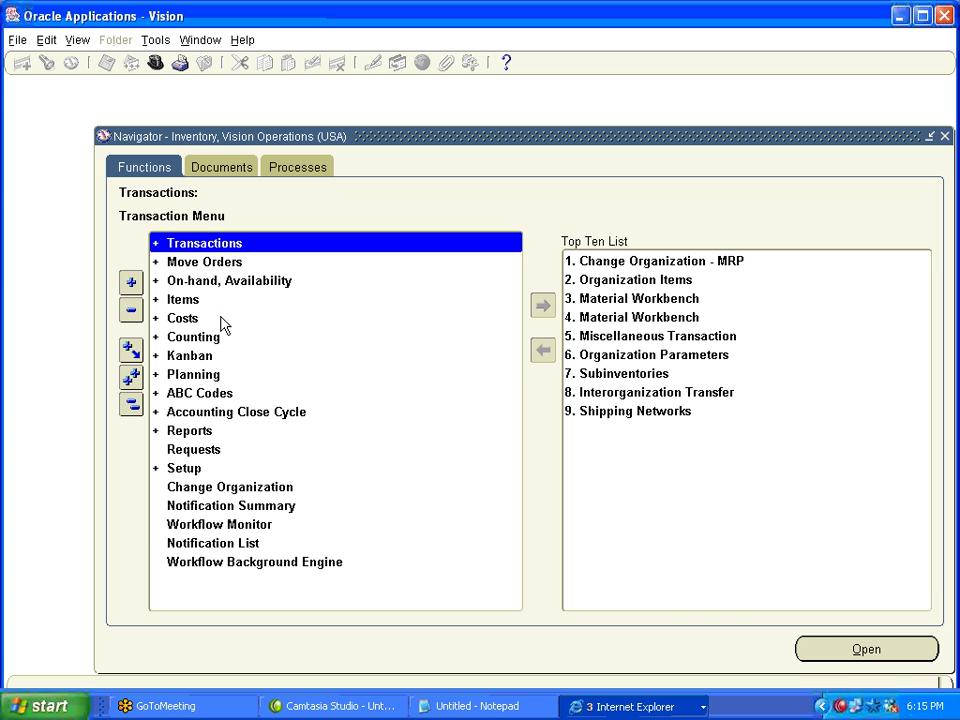
{"action": "left_click", "coordinate": [216, 376]}
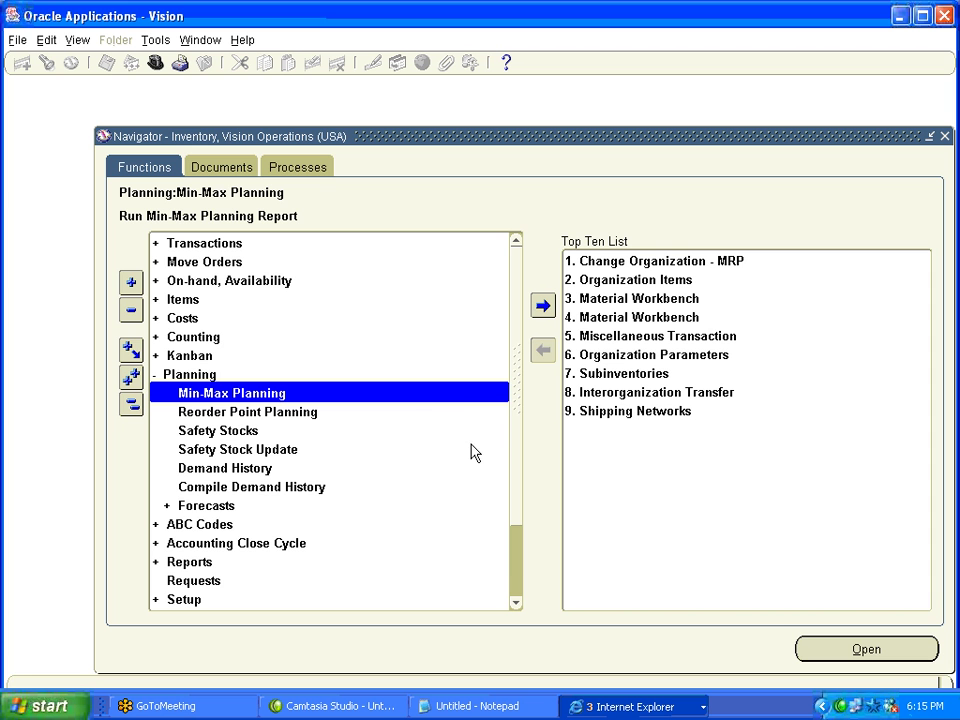
{"action": "scroll", "coordinate": [519, 440], "scroll_direction": "down", "scroll_amount": 4}
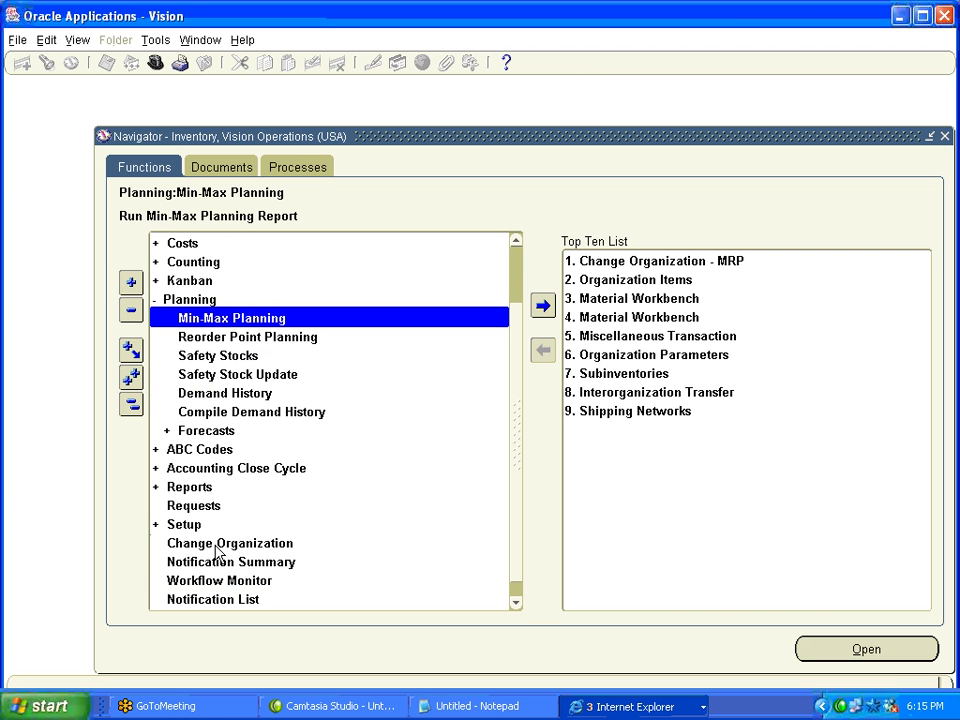
{"action": "left_click", "coordinate": [218, 430]}
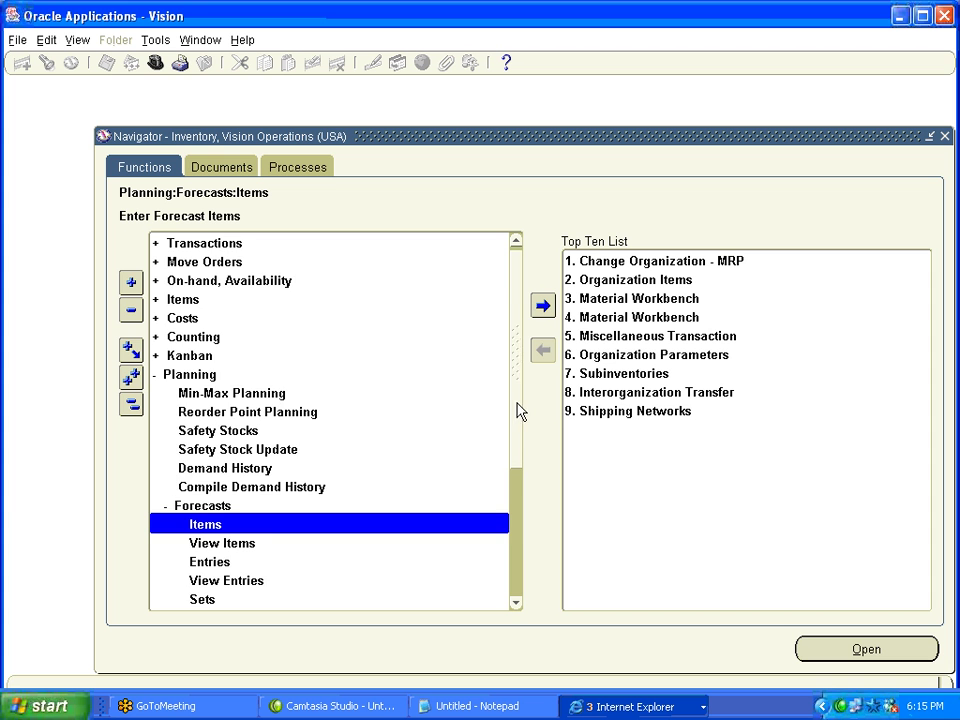
{"action": "left_click_drag", "start_coordinate": [516, 411], "coordinate": [521, 483]}
{"action": "left_click", "coordinate": [275, 467]}
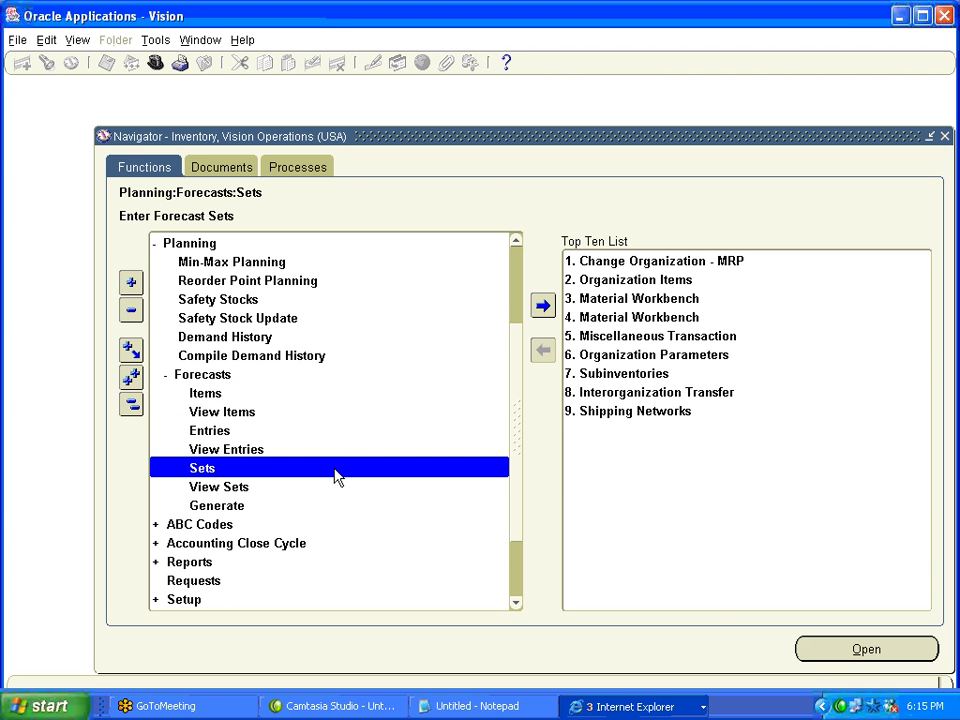
{"action": "double_click", "coordinate": [335, 470]}
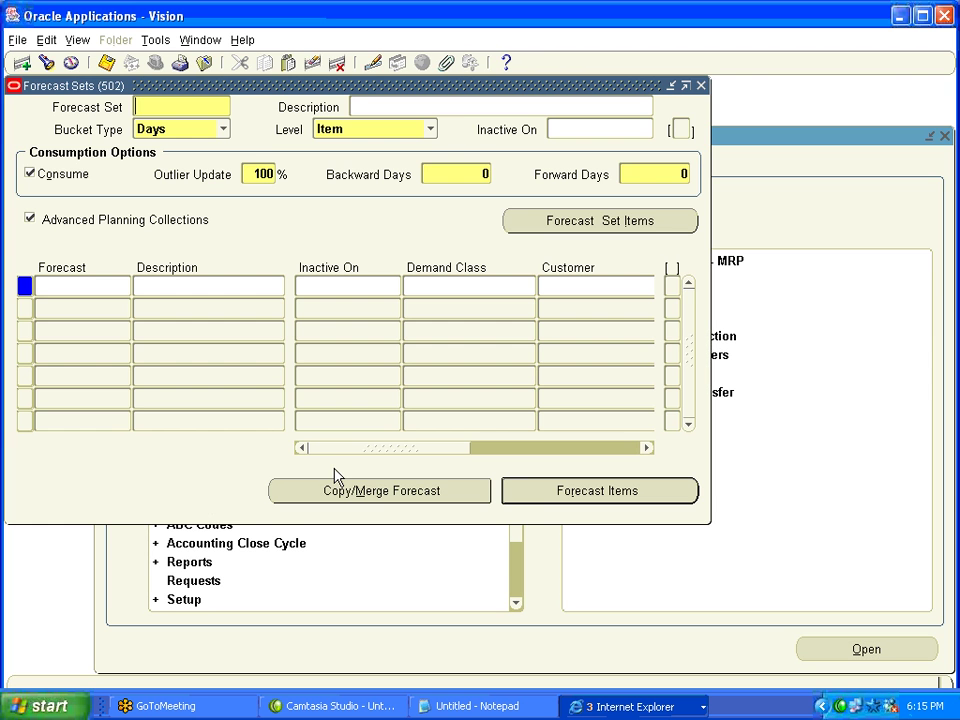
Query forecast sets matching ch%fs% and open the detailed forecast entries for item ch_rop1 in forecast ch_fore1.
{"action": "key", "text": "F11"}
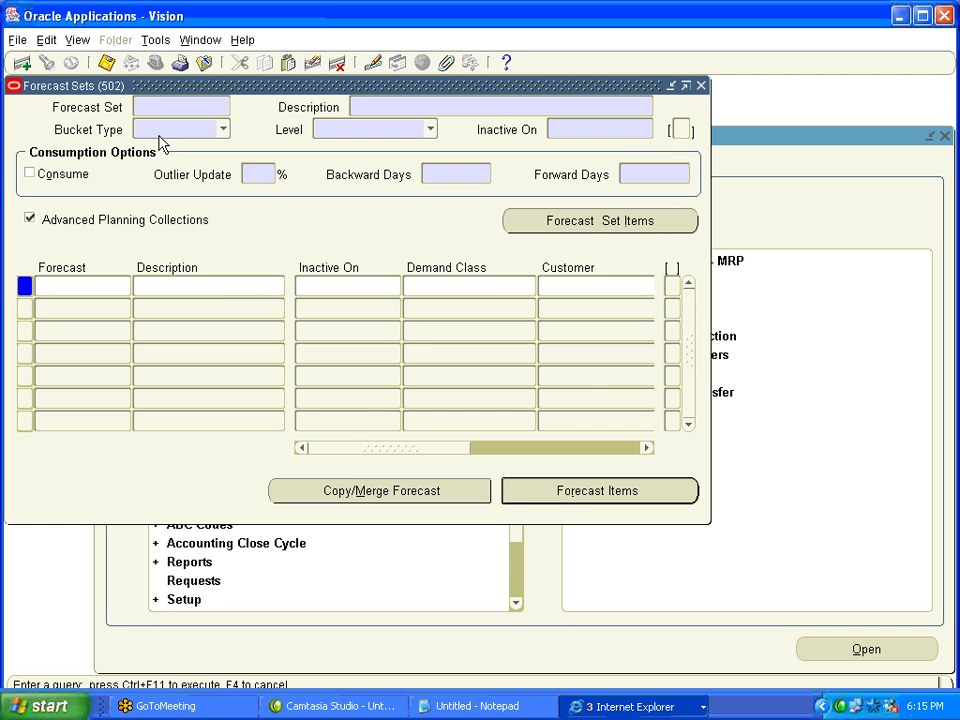
{"action": "type", "text": "ch%fs%"}
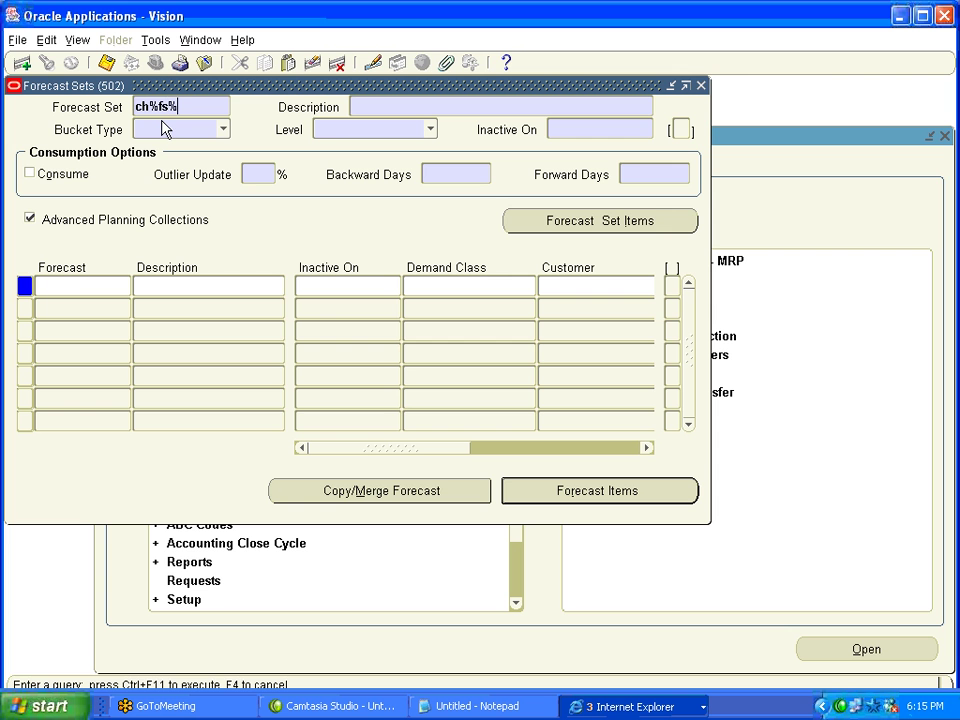
{"action": "key", "text": "ctrl+F11"}
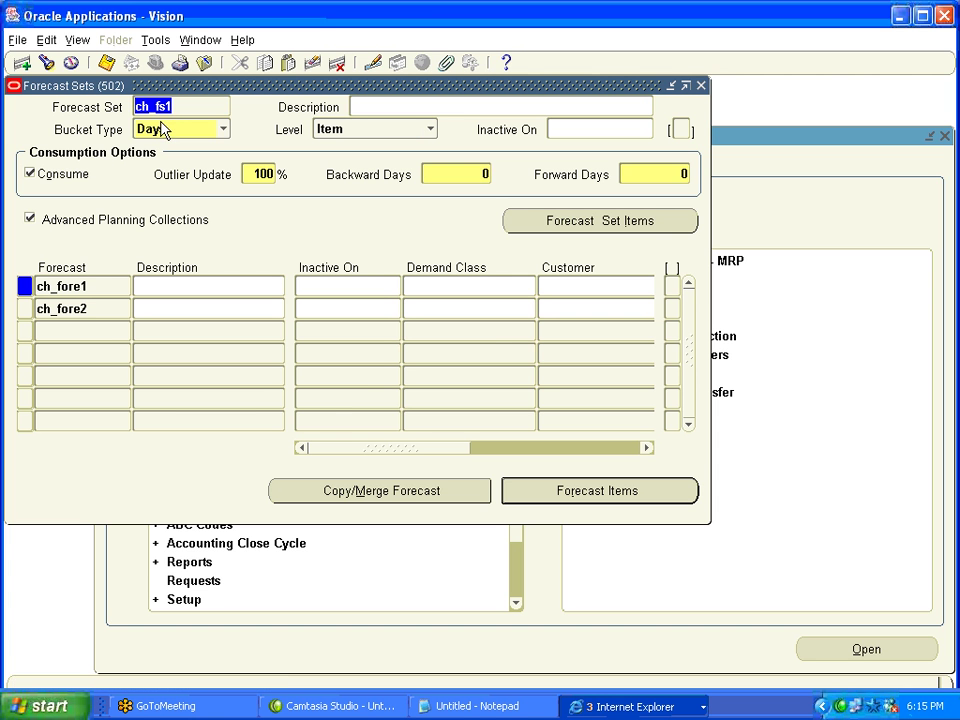
{"action": "left_click", "coordinate": [91, 288]}
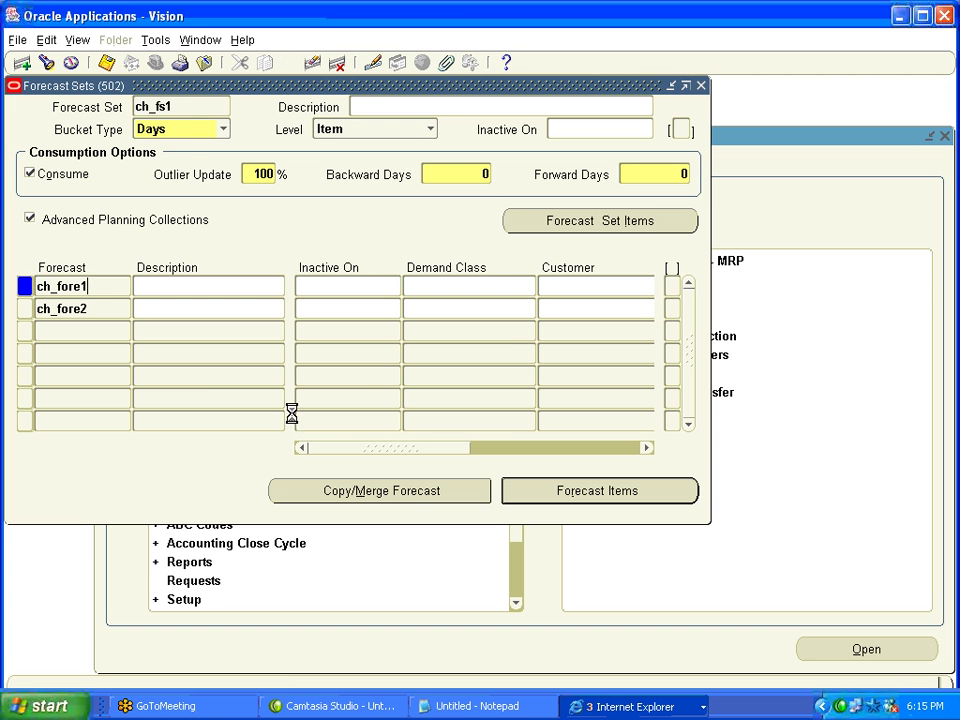
{"action": "left_click", "coordinate": [657, 500]}
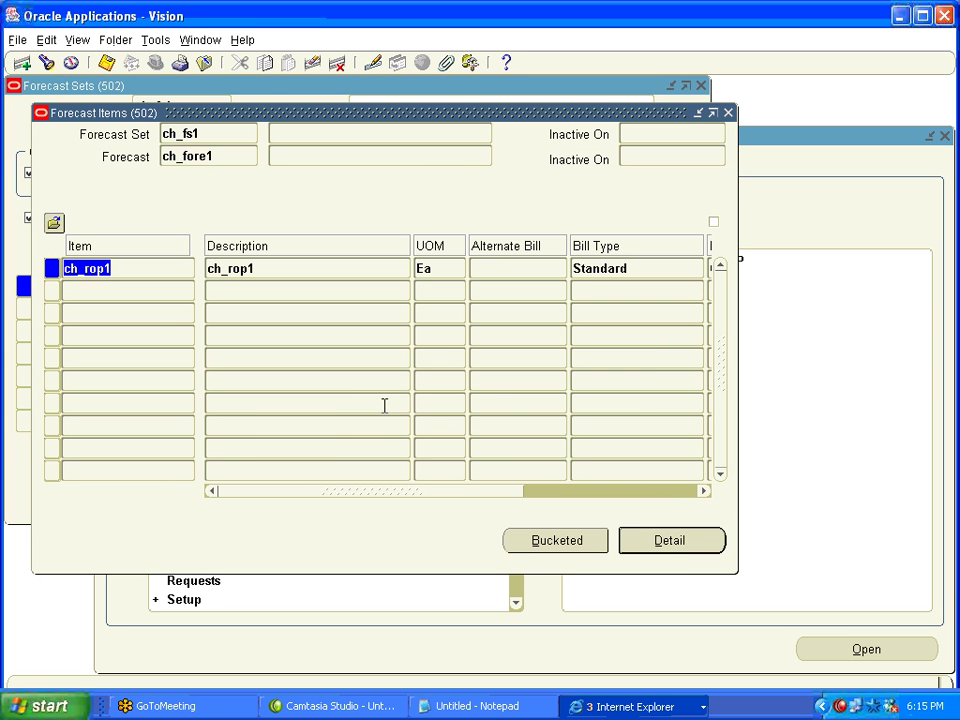
{"action": "left_click", "coordinate": [677, 540]}
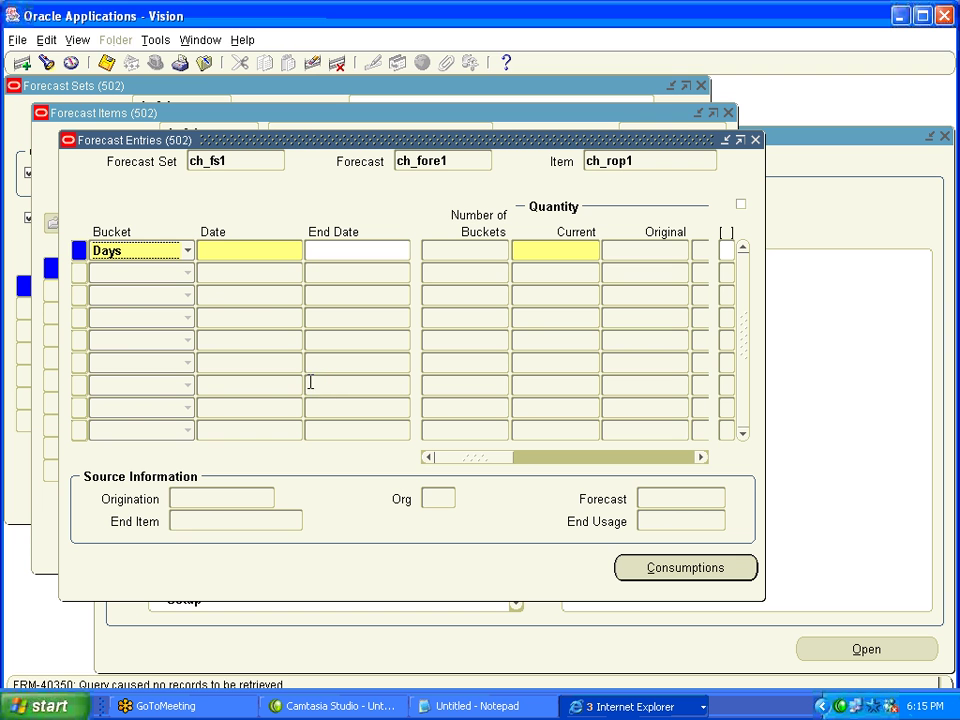
Enter daily forecast quantities of 100 for 25-OCT-2006 and 150 each for 26-OCT-2006 and 27-OCT-2006.
{"action": "left_click", "coordinate": [213, 251]}
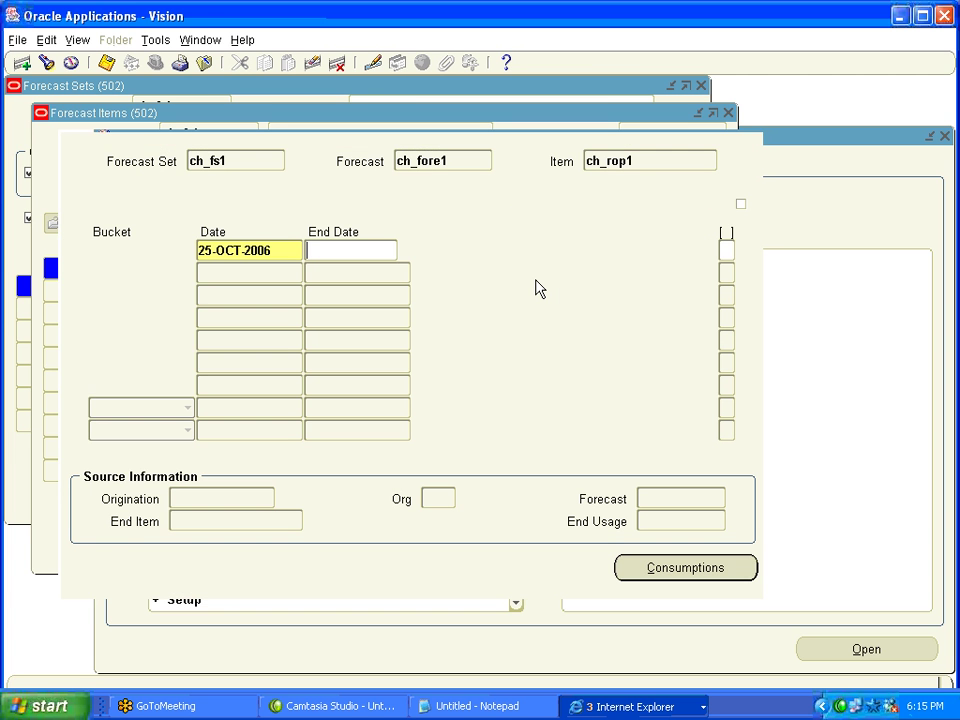
{"action": "left_click", "coordinate": [540, 254]}
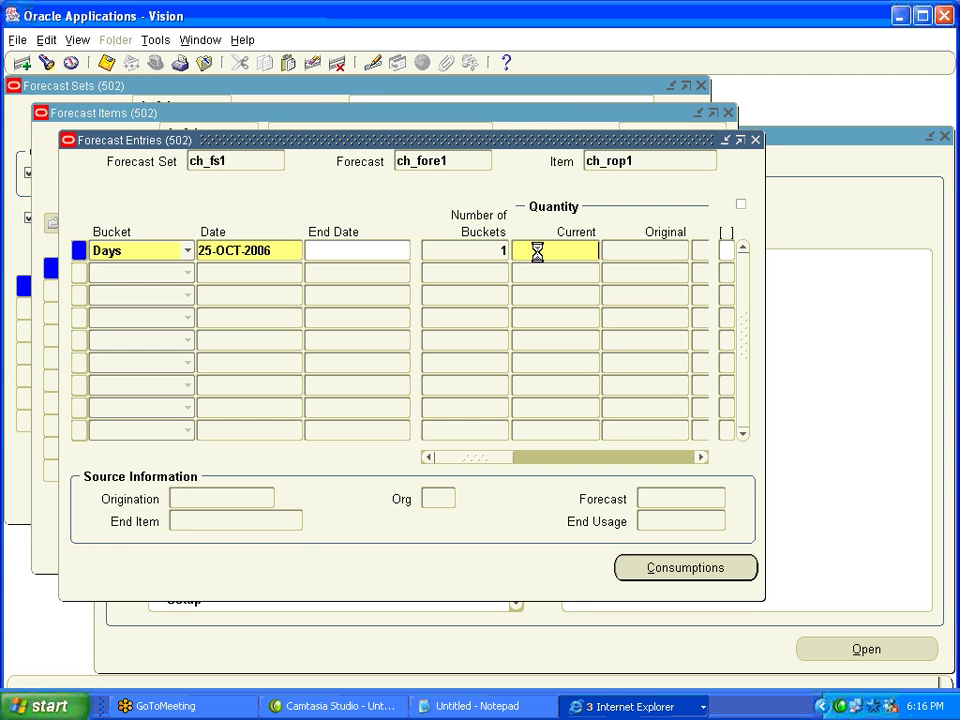
{"action": "type", "text": "100"}
{"action": "key", "text": "Down"}
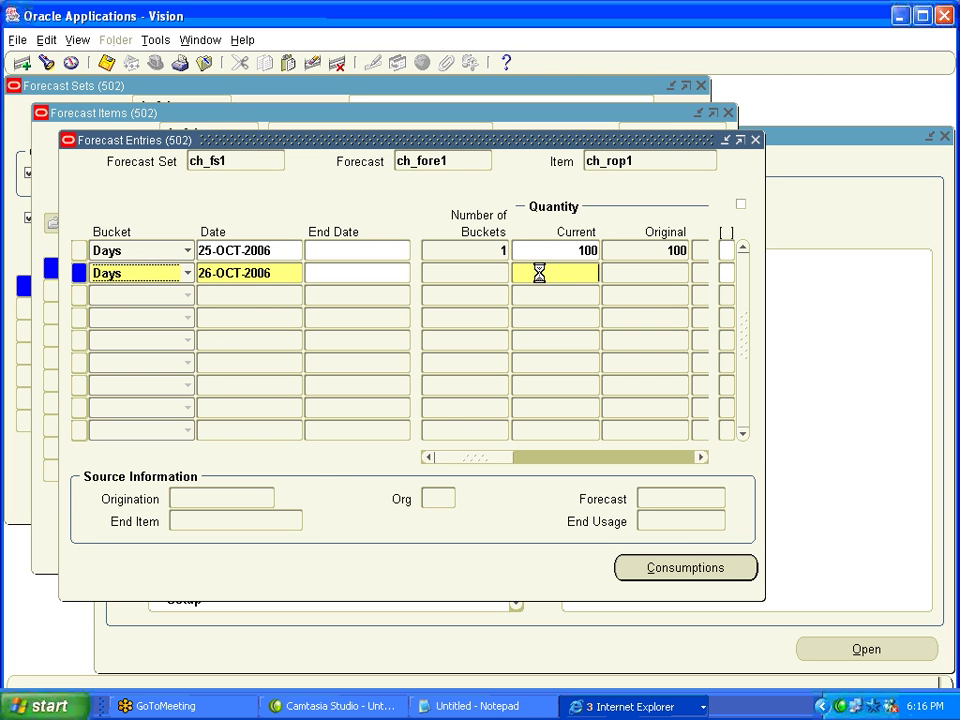
{"action": "type", "text": "150"}
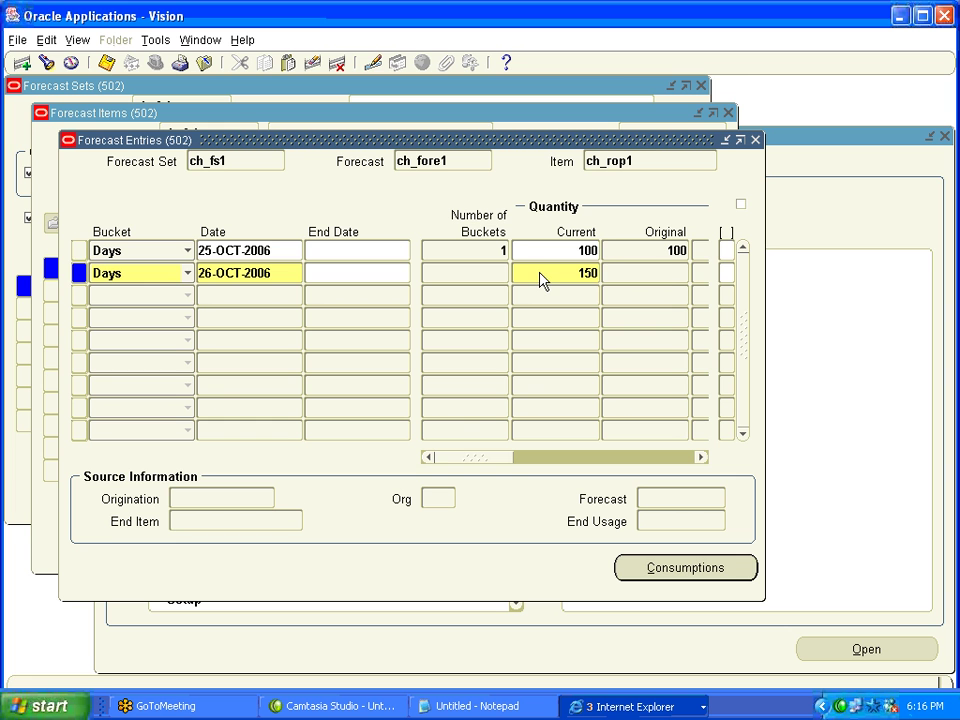
{"action": "key", "text": "Down"}
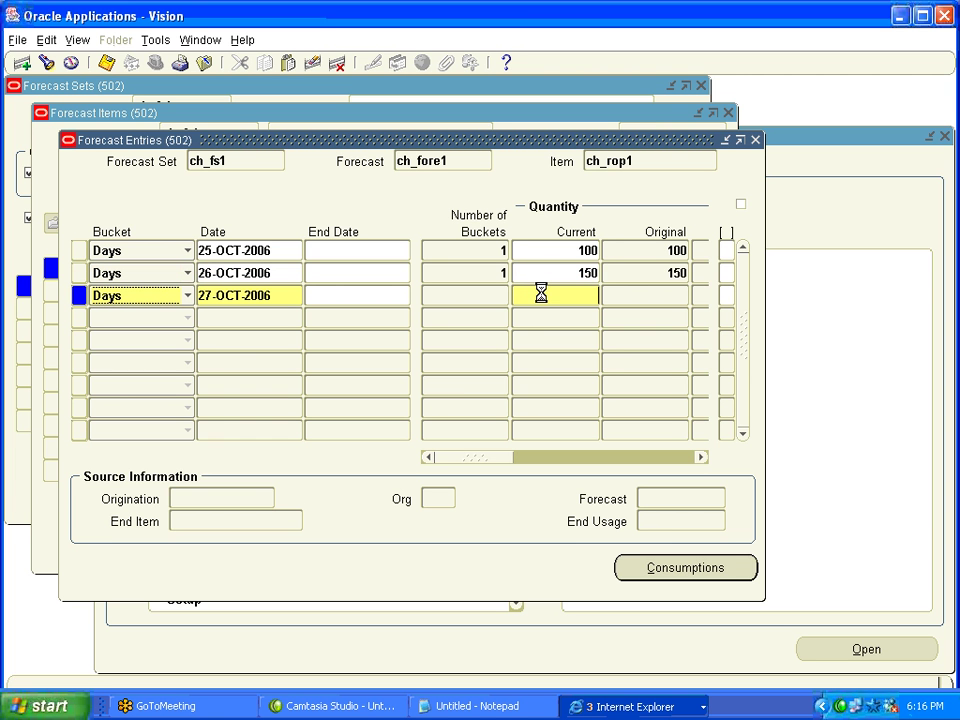
{"action": "type", "text": "150"}
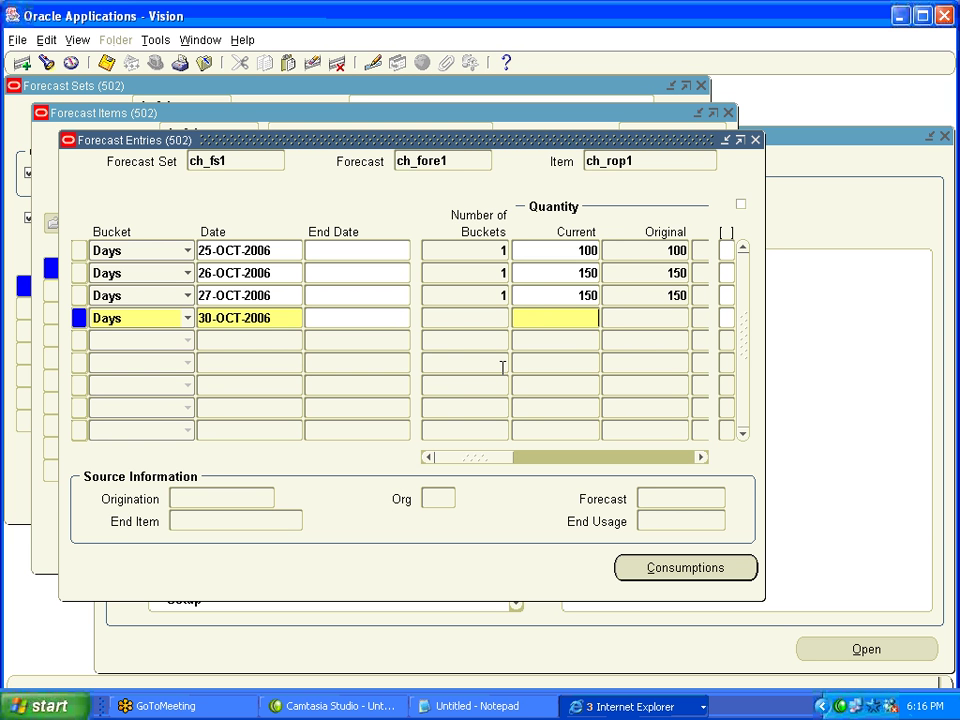
List all submitted concurrent requests, refresh repeatedly to check the Vision01 Build Workday Calendar request, and close the Requests window.
{"action": "key", "text": "alt+v"}
{"action": "key", "text": "r"}
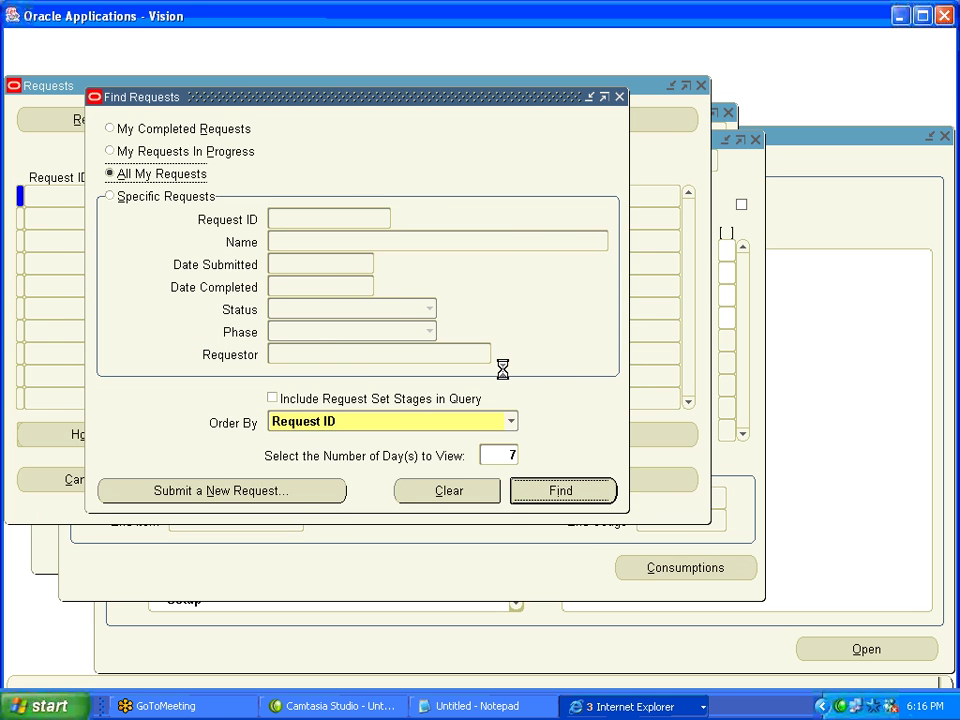
{"action": "key", "text": "Return"}
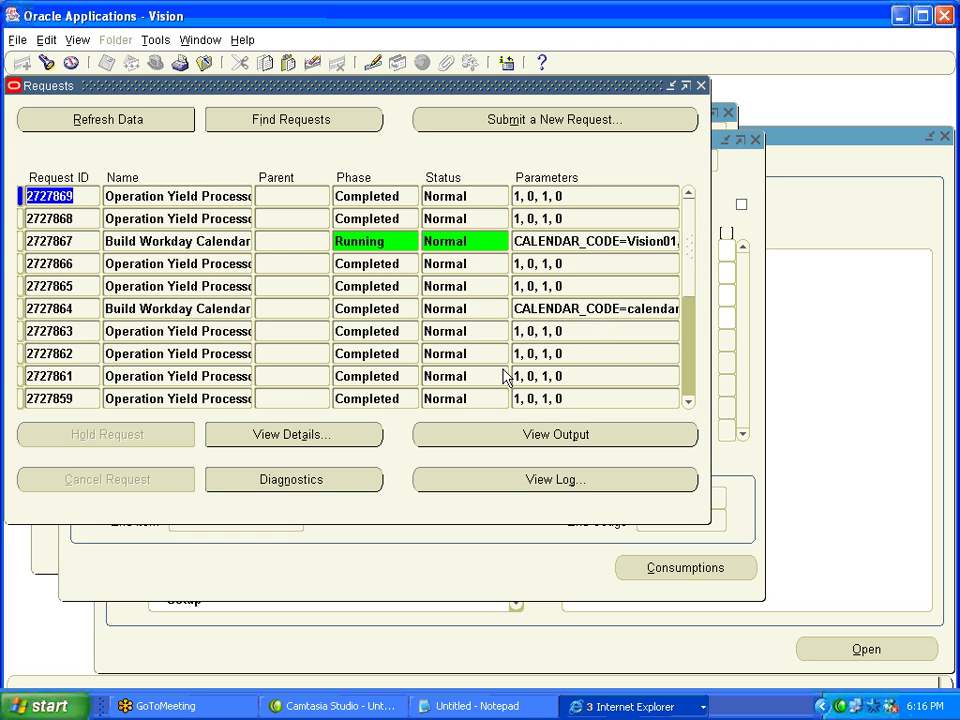
{"action": "key", "text": "alt+r"}
{"action": "key", "text": "alt+r"}
{"action": "key", "text": "alt+r"}
{"action": "key", "text": "alt+r"}
{"action": "key", "text": "alt+r"}
{"action": "key", "text": "alt+r"}
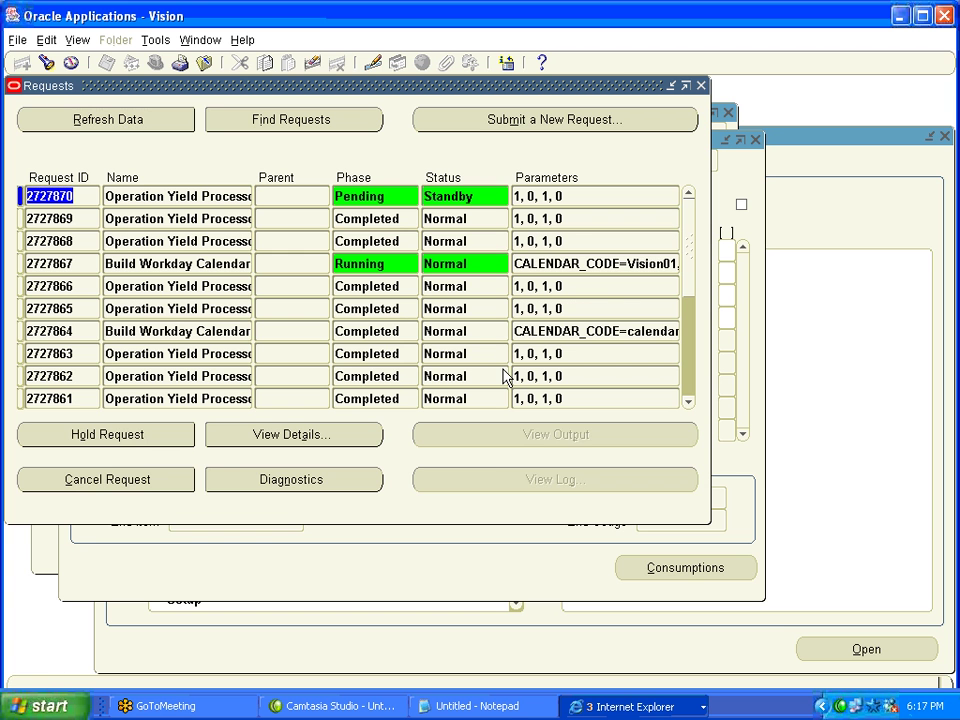
{"action": "key", "text": "alt+r"}
{"action": "key", "text": "alt+r"}
{"action": "key", "text": "alt+r"}
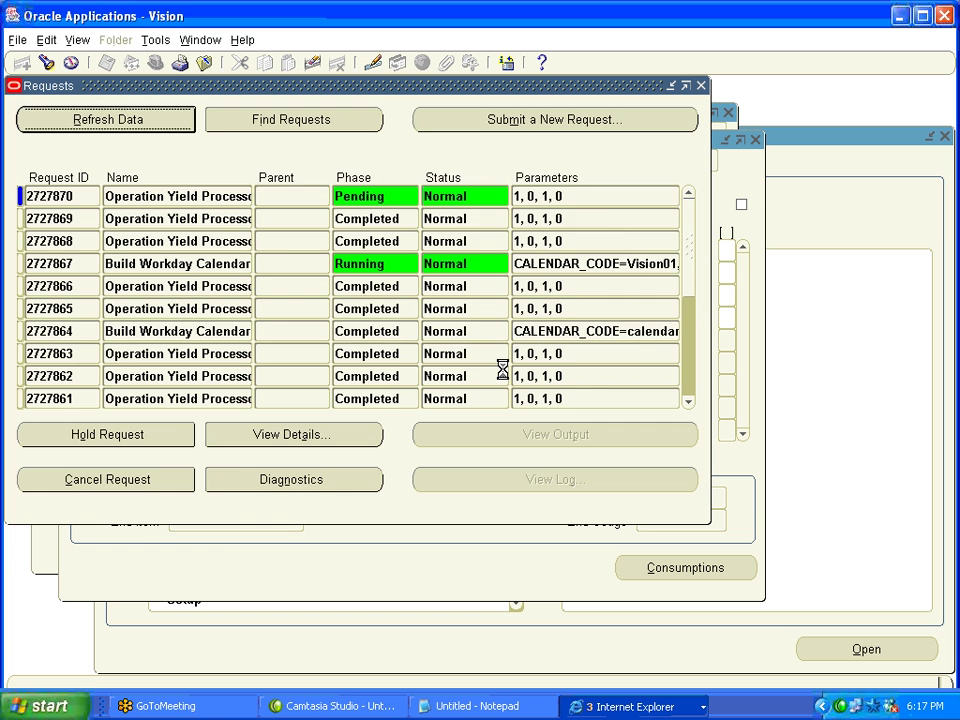
{"action": "key", "text": "F4"}
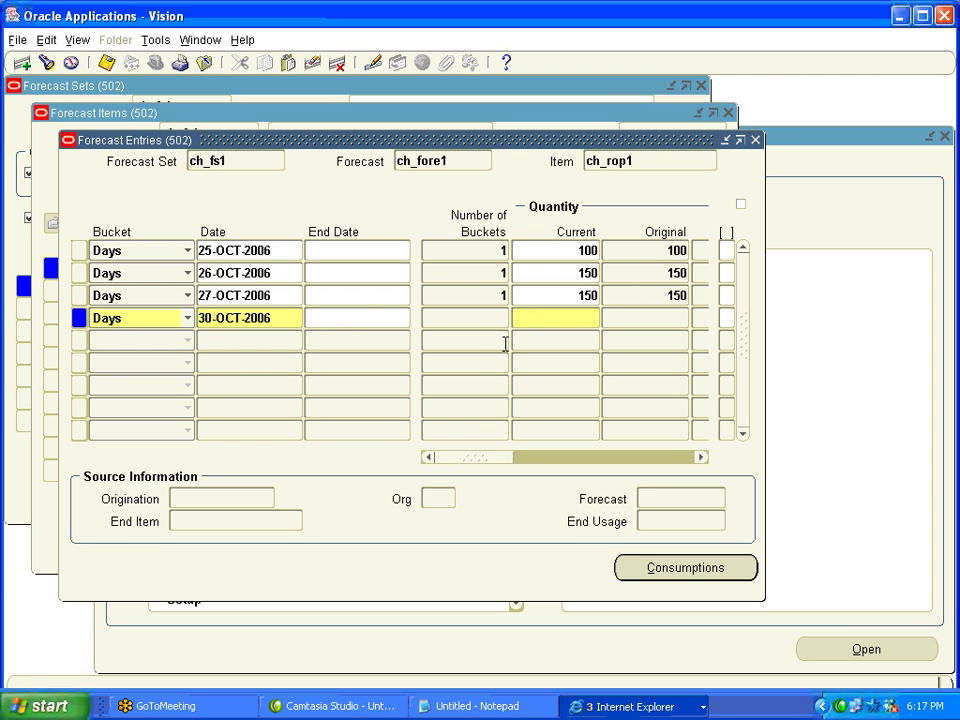
Enter forecast quantities of 200 for 30-OCT-2006 and 250 for 31-OCT-2006.
{"action": "type", "text": "200"}
{"action": "key", "text": "Tab"}
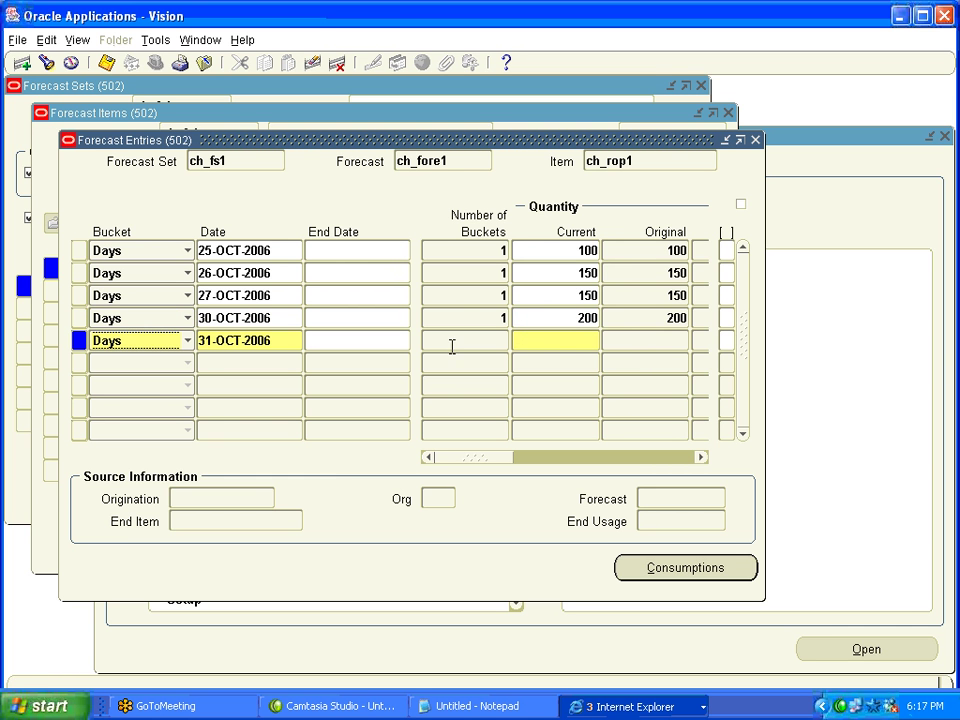
{"action": "left_click", "coordinate": [553, 340]}
{"action": "type", "text": "250"}
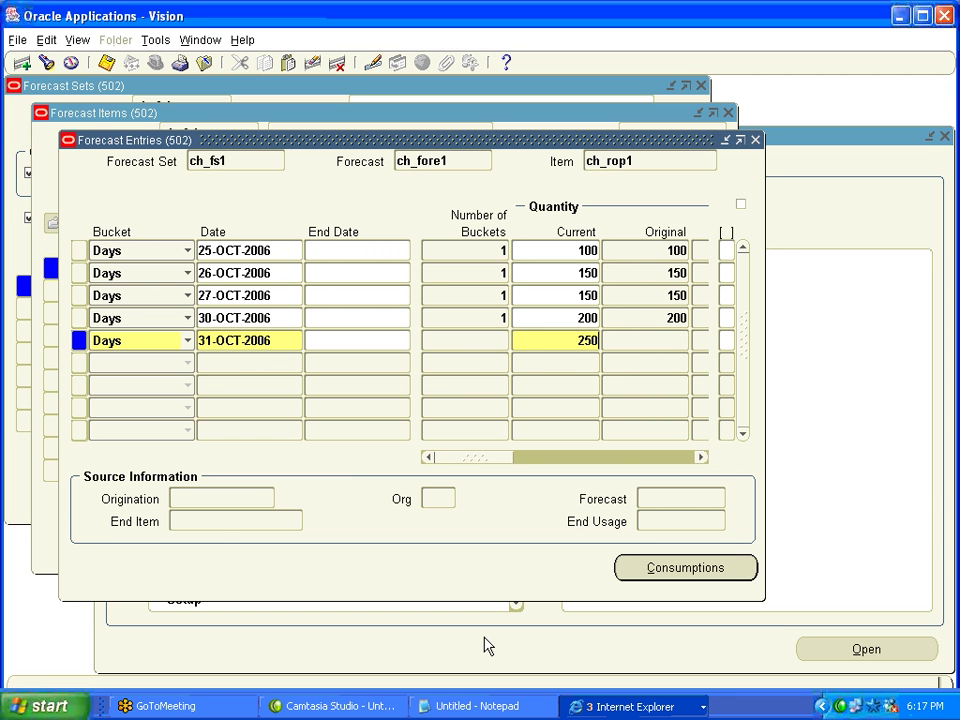
Switch to Notepad to review the 4-day procurement lead time and compare it with the daily forecast quantities in Oracle Applications.
{"action": "left_click", "coordinate": [480, 688]}
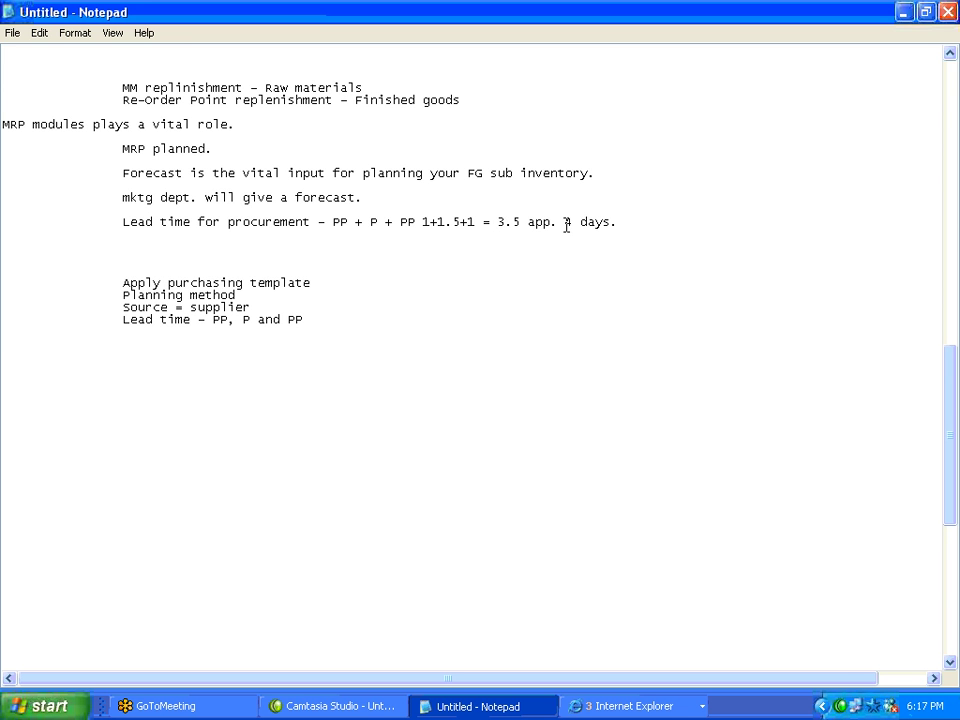
{"action": "left_click_drag", "start_coordinate": [566, 224], "coordinate": [611, 221]}
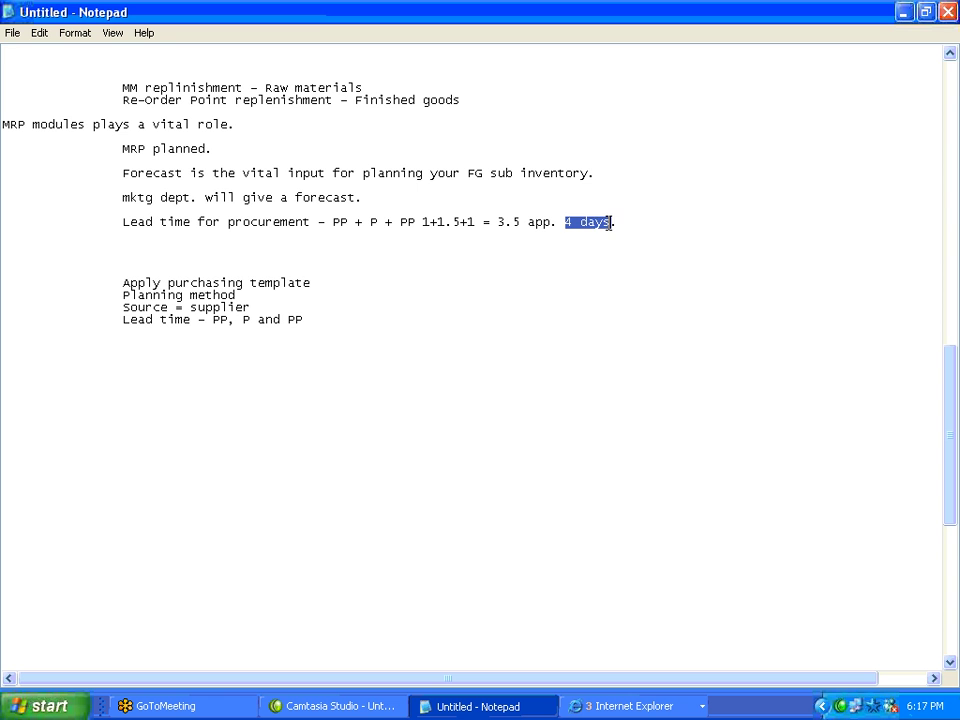
{"action": "left_click", "coordinate": [586, 259]}
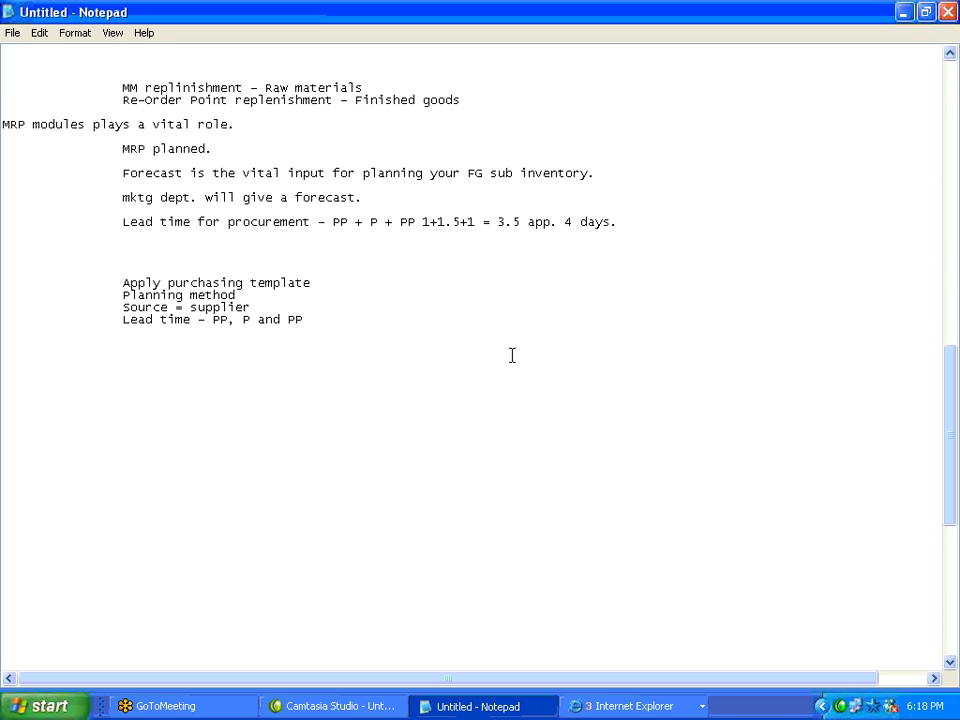
{"action": "left_click", "coordinate": [596, 706]}
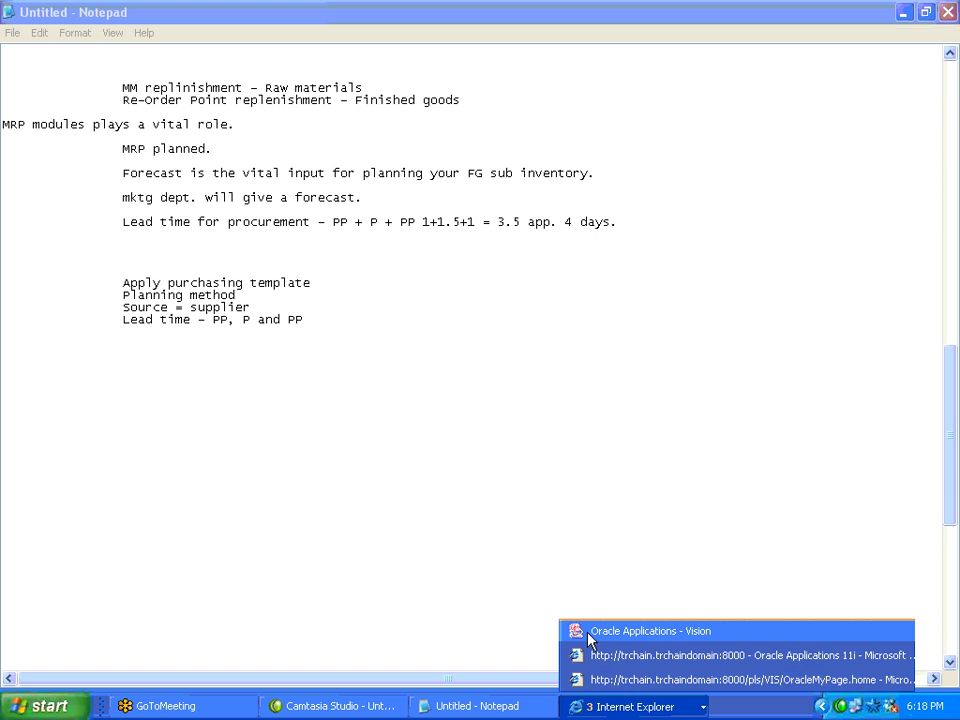
{"action": "left_click", "coordinate": [650, 631]}
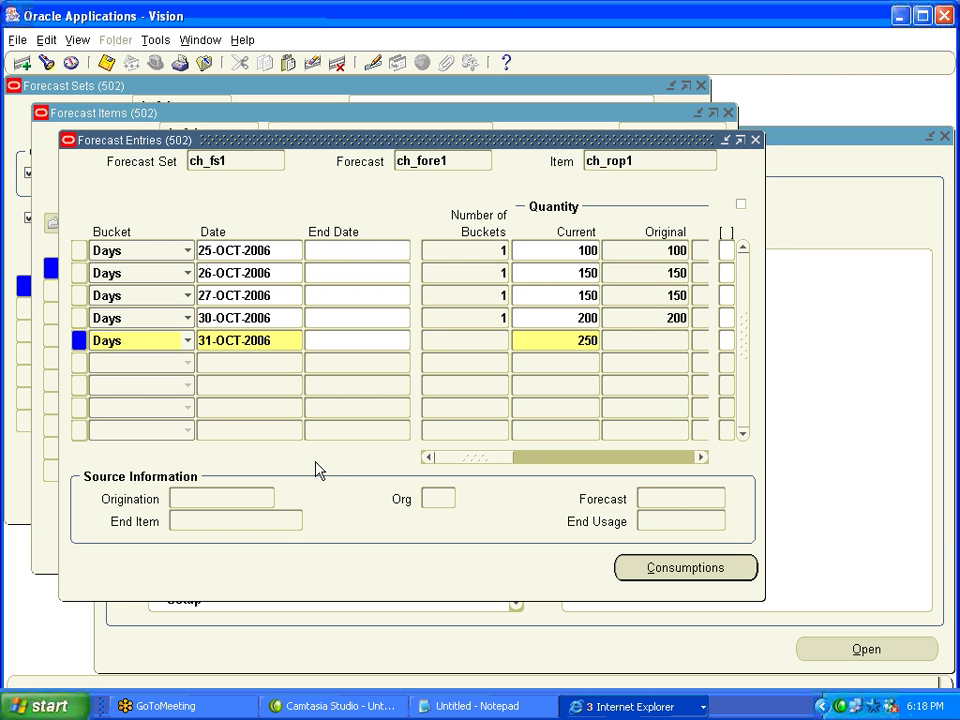
{"action": "left_click", "coordinate": [555, 250]}
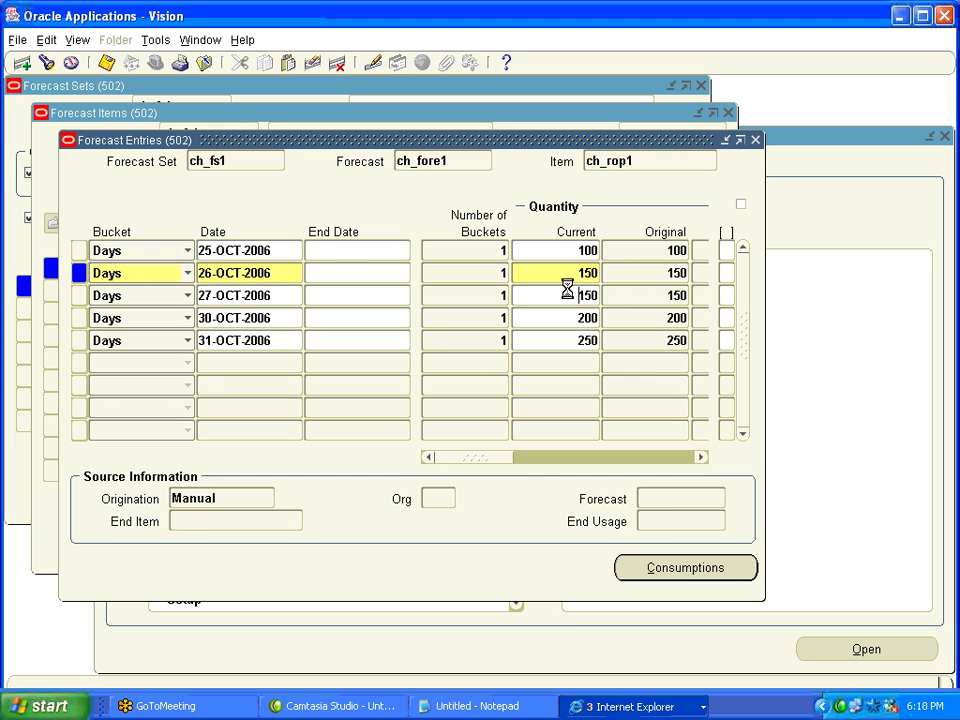
{"action": "left_click", "coordinate": [568, 296]}
{"action": "left_click", "coordinate": [563, 317]}
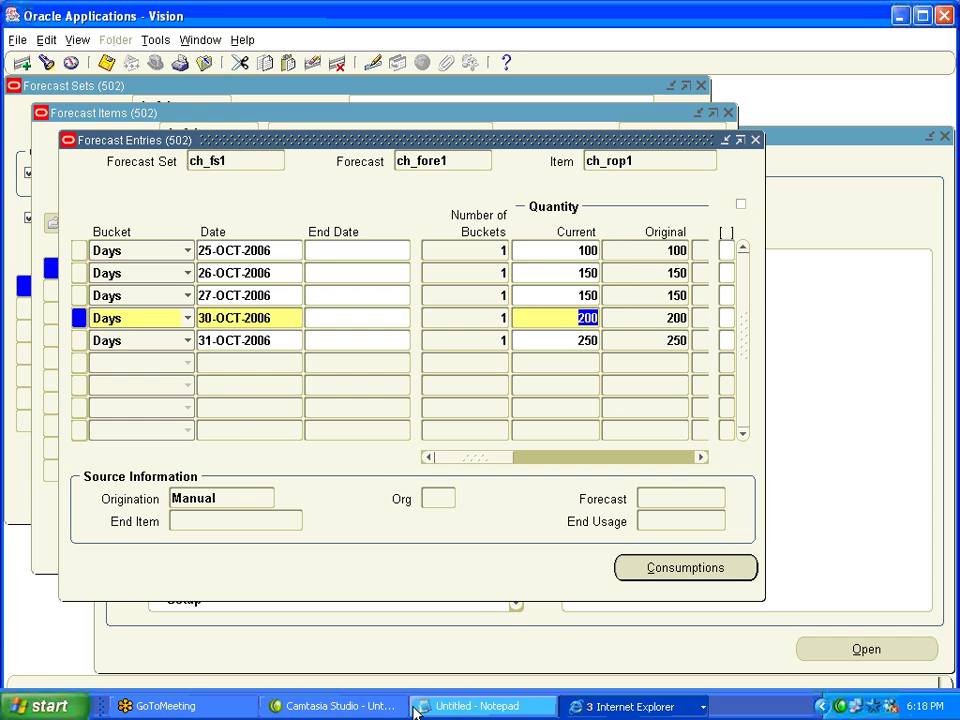
Switch to Notepad and add the indented line "ROP is fired , the stock is expected to diminish" below the lead time notes.
{"action": "left_click", "coordinate": [445, 709]}
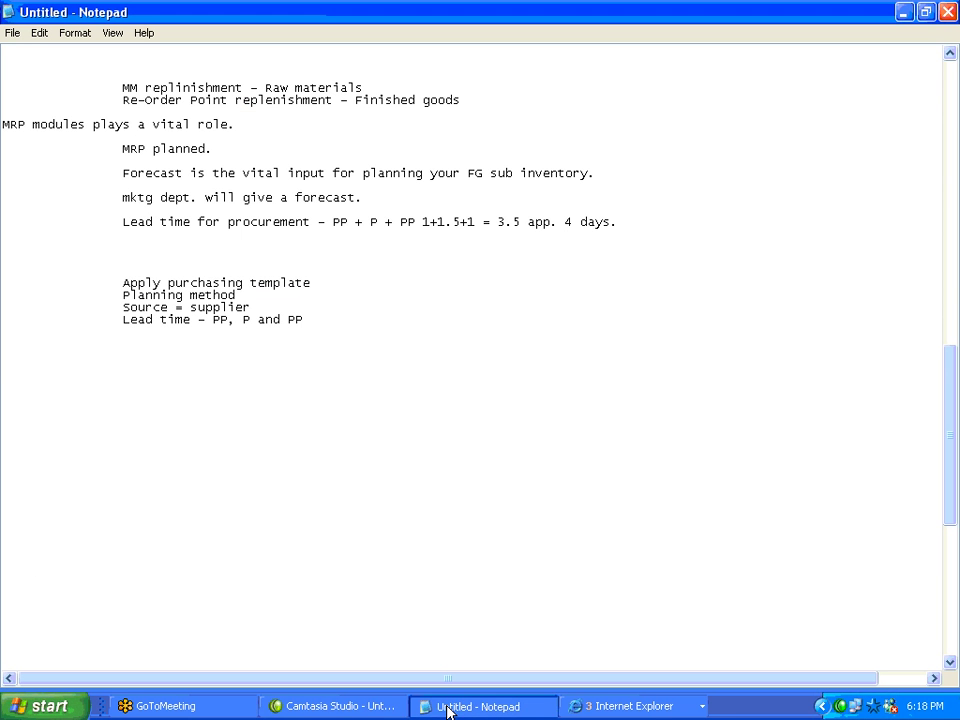
{"action": "left_click", "coordinate": [231, 392]}
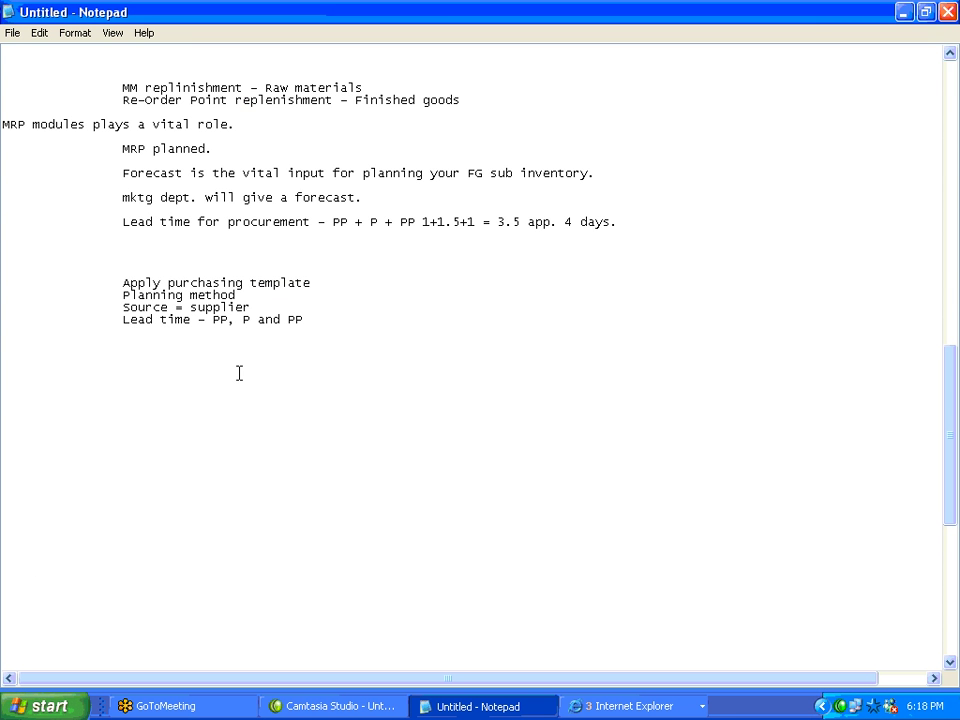
{"action": "type", "text": "ROP is fi"}
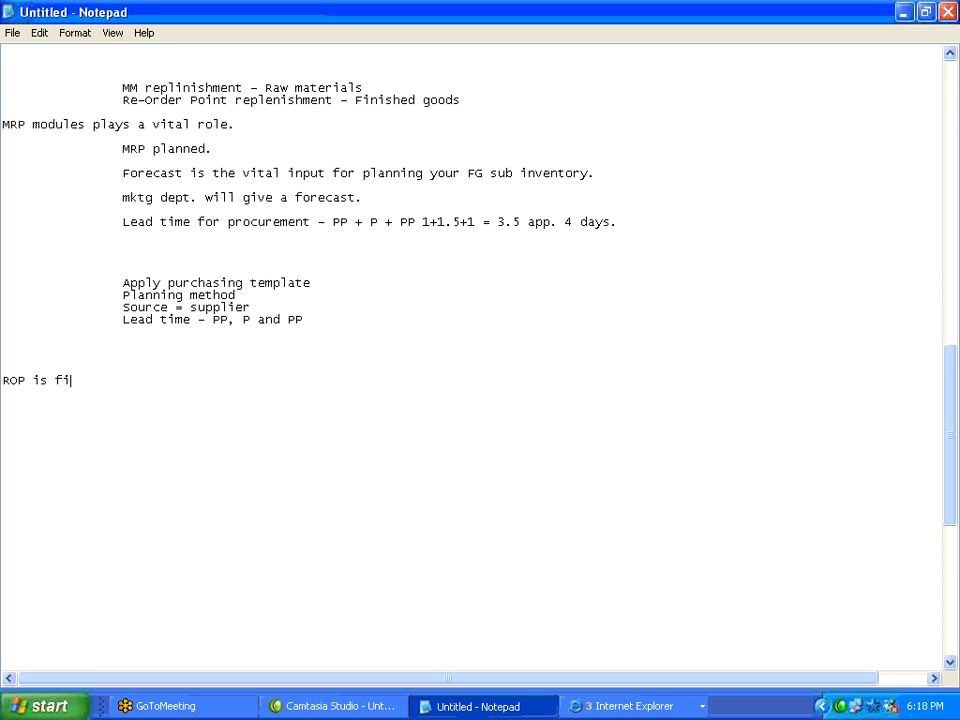
{"action": "type", "text": "red , the stocj"}
{"action": "key", "text": "BackSpace"}
{"action": "key", "text": "BackSpace"}
{"action": "type", "text": "k"}
{"action": "key", "text": "Home"}
{"action": "key", "text": "Tab"}
{"action": "key", "text": "End"}
{"action": "type", "text": "is"}
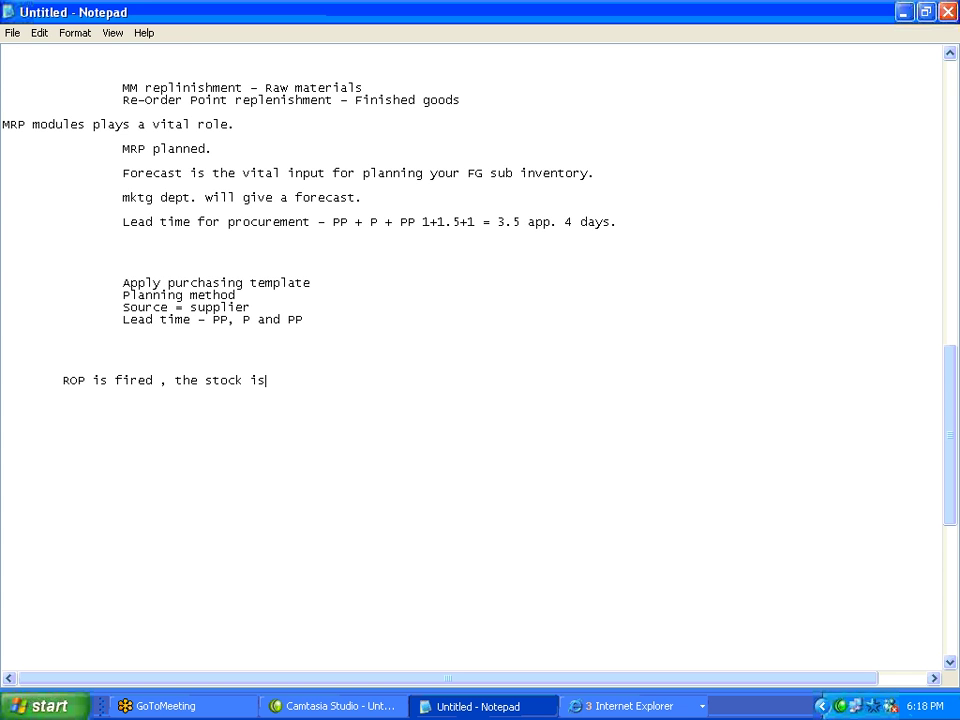
{"action": "type", "text": " expected to dimis"}
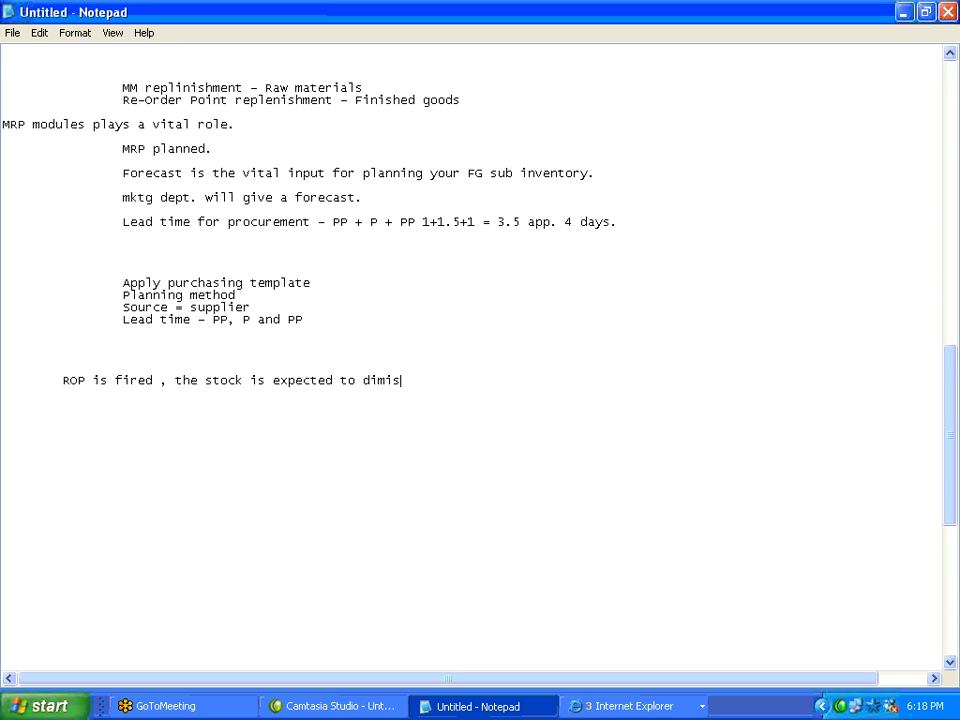
{"action": "key", "text": "BackSpace"}
{"action": "type", "text": "nish"}
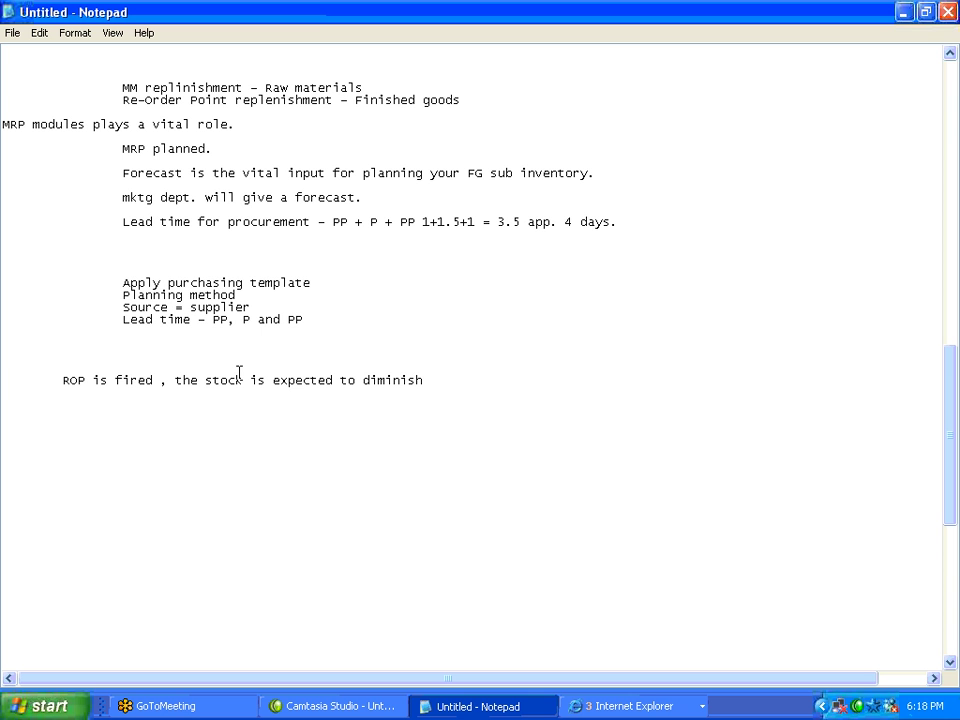